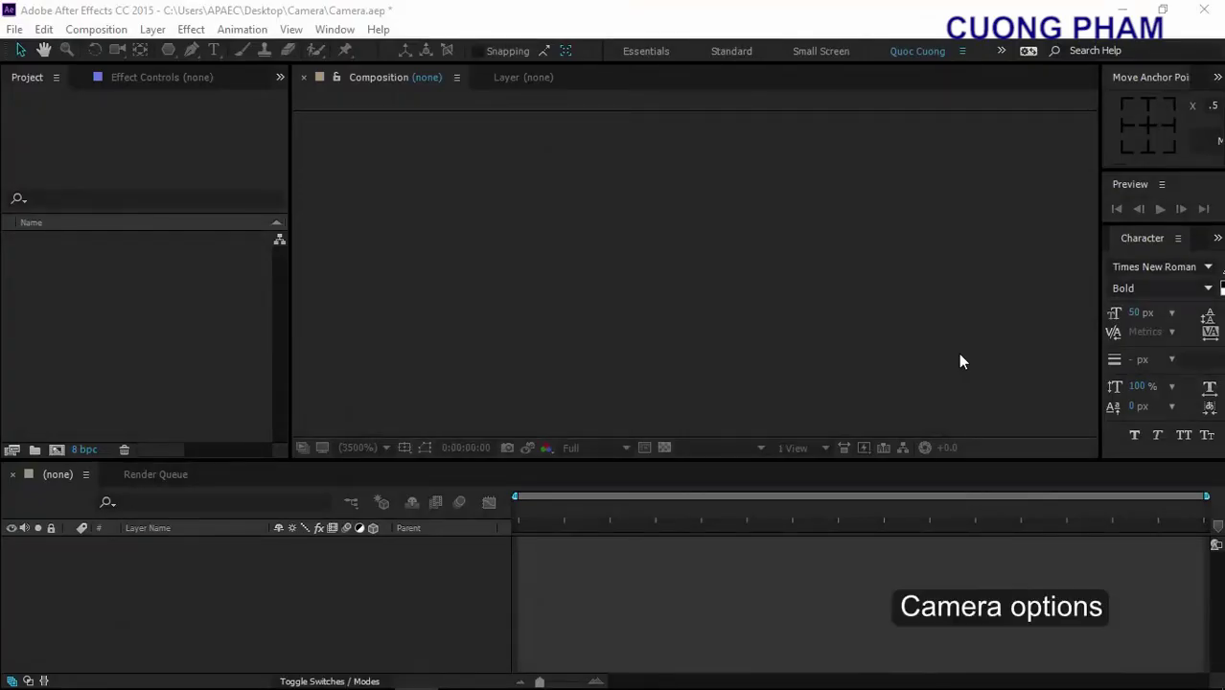
Create a 1280×720, 29.97 fps, 4-second composition named 'Camera option' from the HDV/HDTV 720 29.97 preset.
{"action": "left_click", "coordinate": [455, 594]}
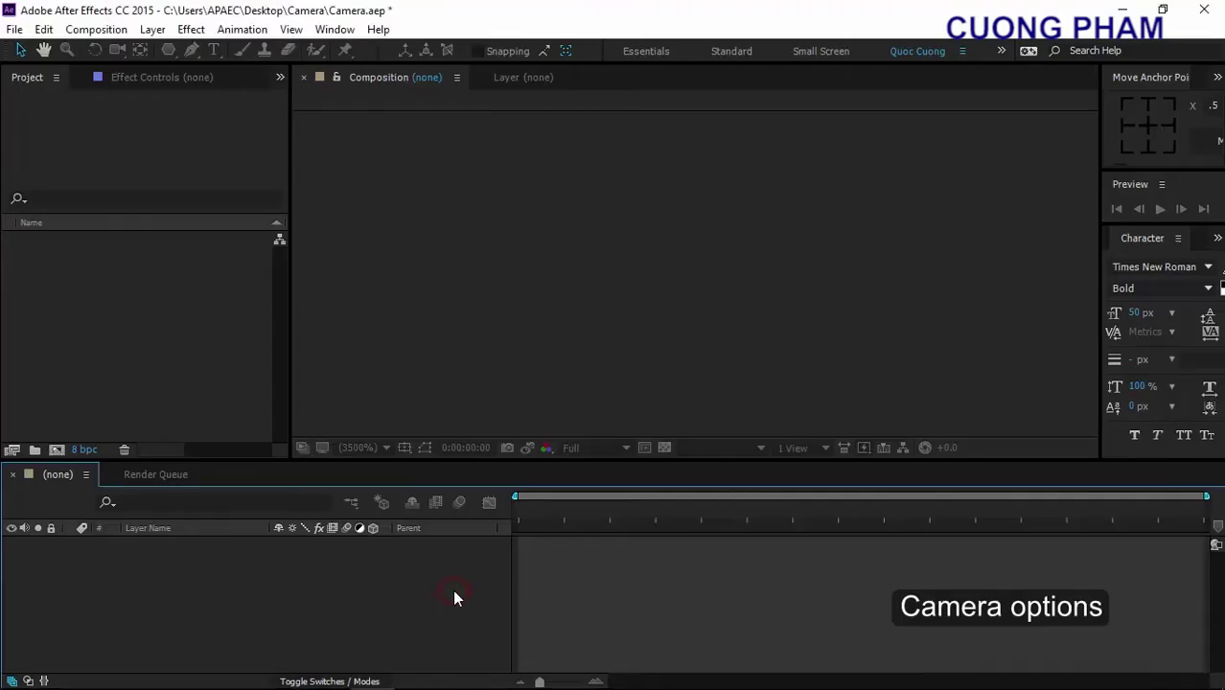
{"action": "key", "text": "ctrl+n"}
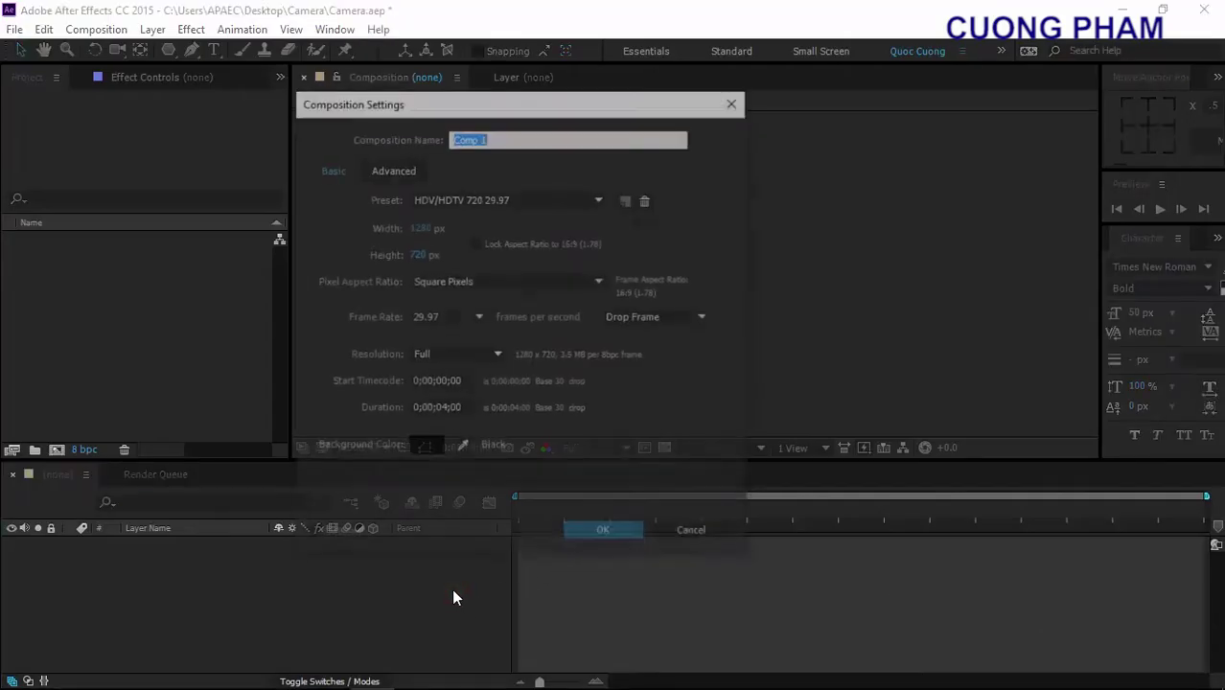
{"action": "type", "text": "C"}
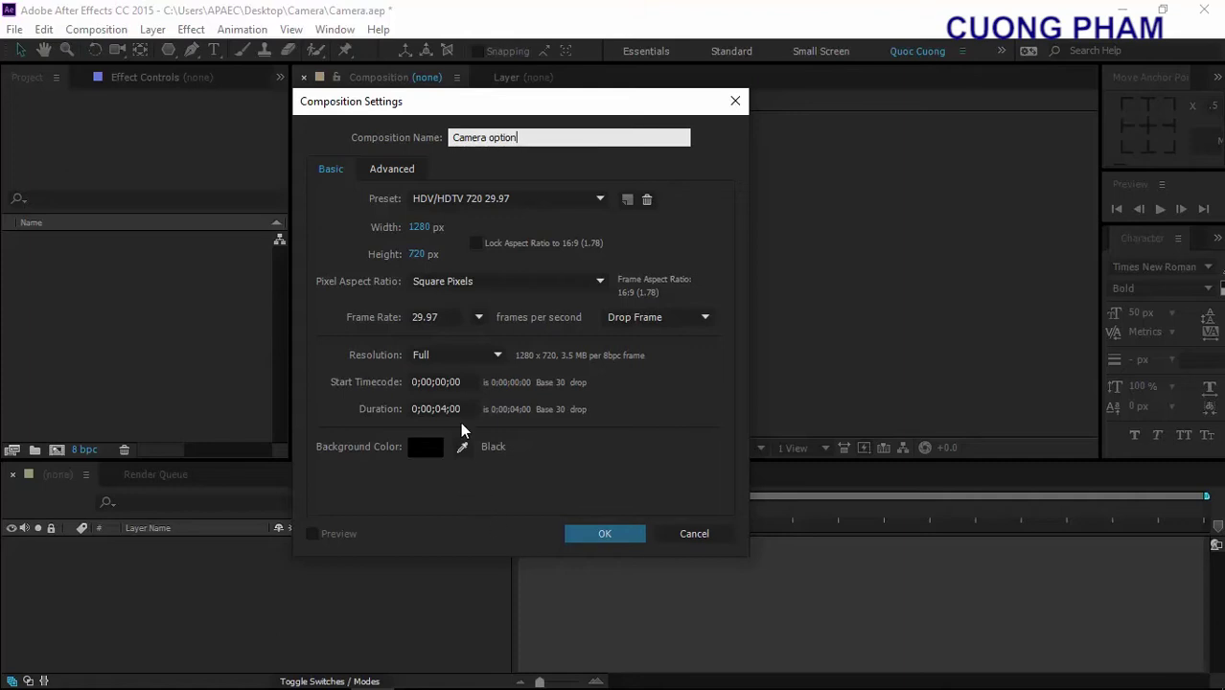
{"action": "left_click", "coordinate": [605, 534]}
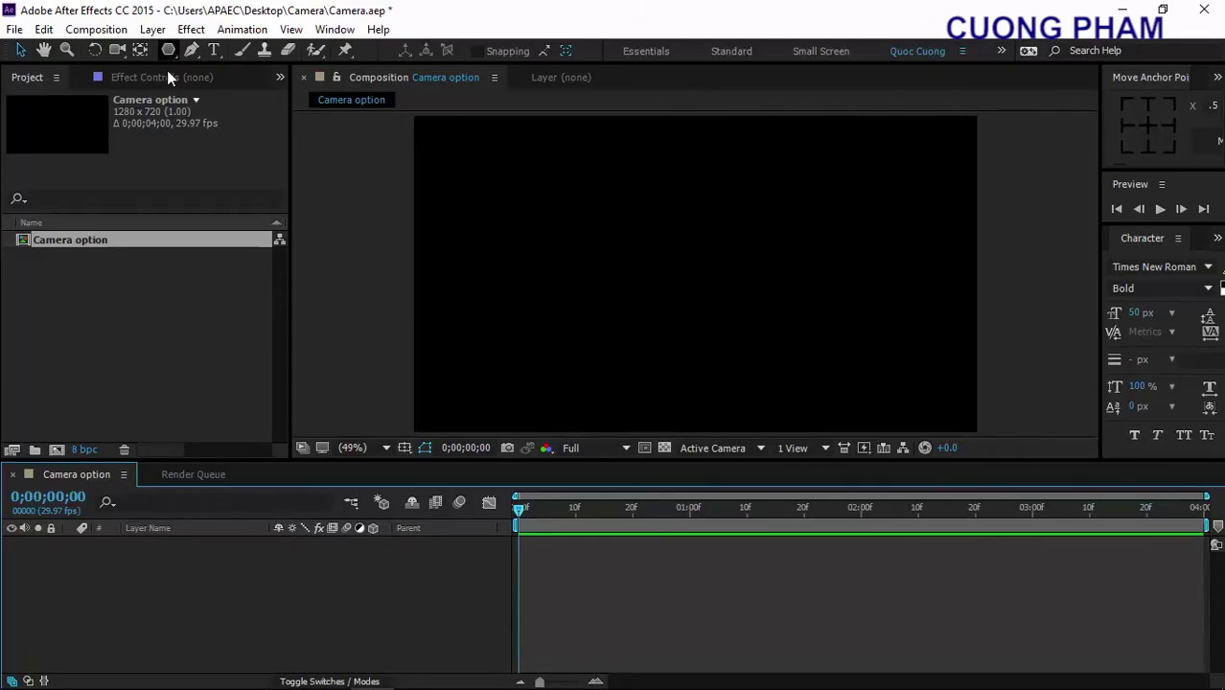
Turn on the Title/Action Safe guides and draw a small square shape at the composition centre.
{"action": "left_click", "coordinate": [404, 448]}
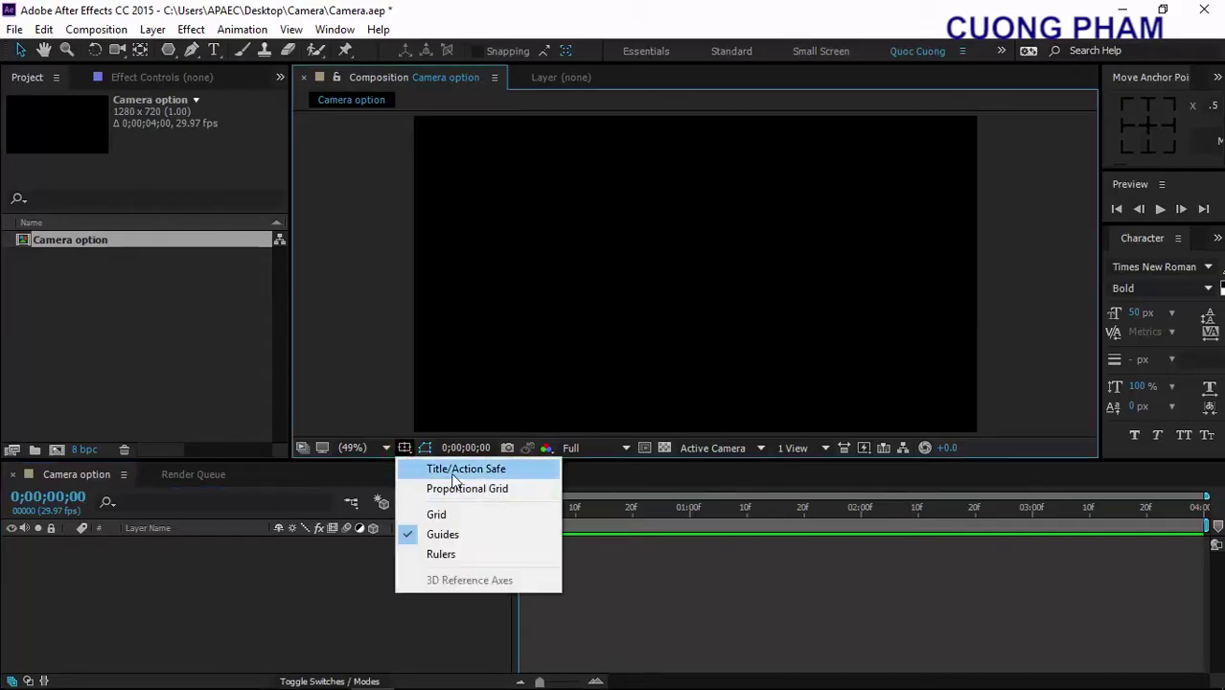
{"action": "left_click", "coordinate": [430, 472]}
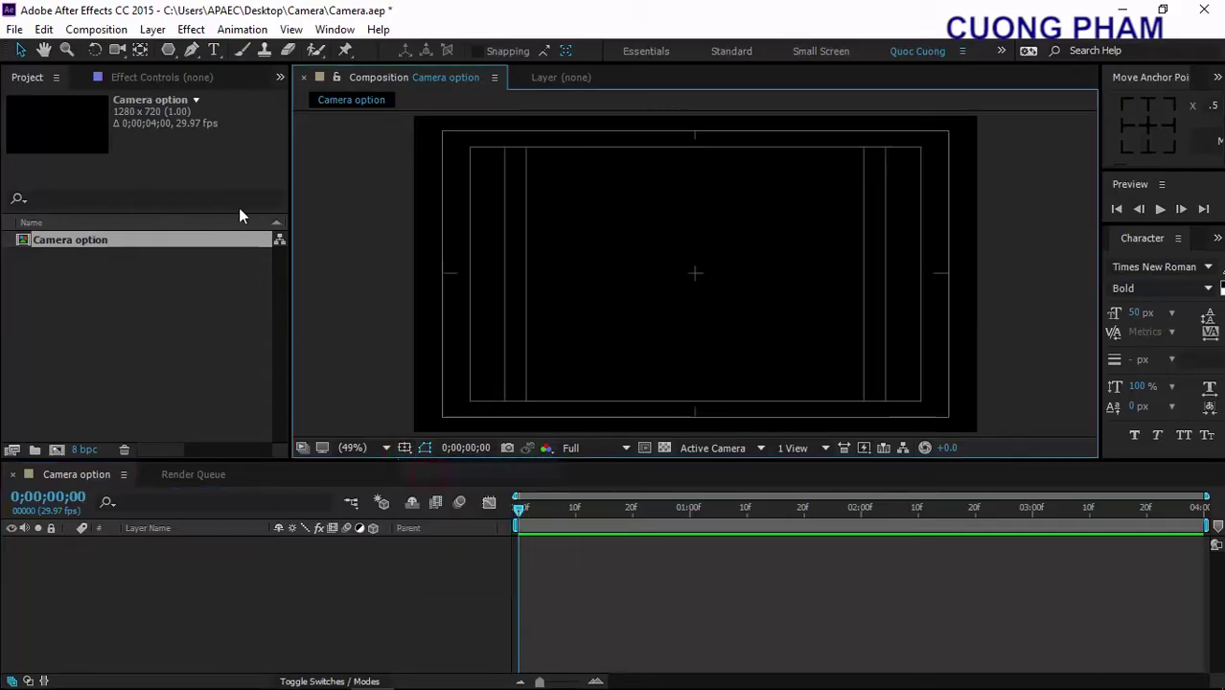
{"action": "left_click", "coordinate": [169, 50]}
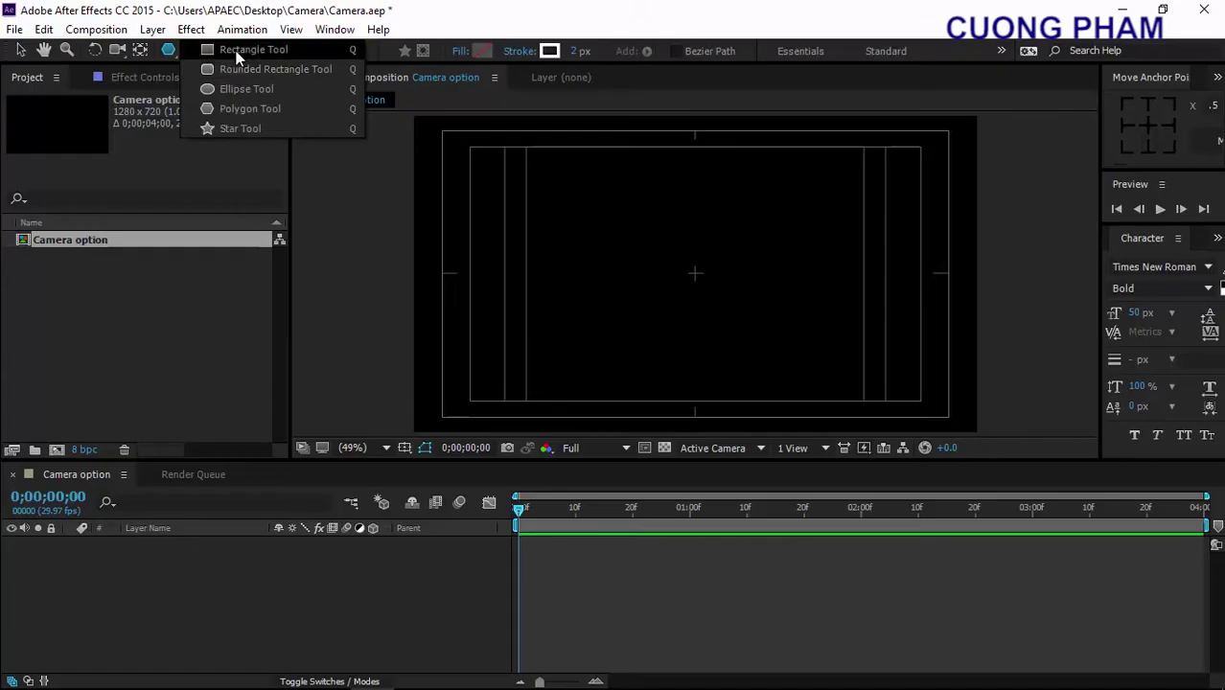
{"action": "left_click", "coordinate": [251, 50]}
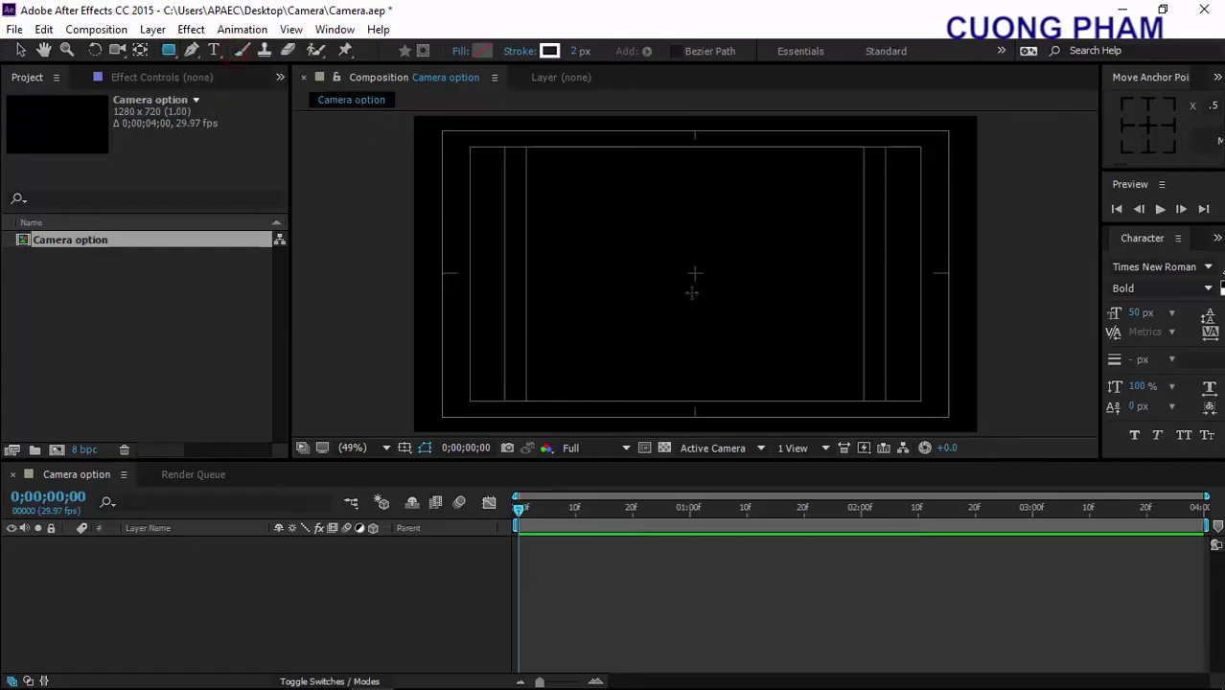
{"action": "mouse_move", "coordinate": [695, 273]}
{"action": "left_mouse_down"}
{"action": "mouse_move", "coordinate": [751, 322]}
{"action": "mouse_move", "coordinate": [718, 272]}
{"action": "left_mouse_up"}
{"action": "key", "text": "ctrl+shift"}
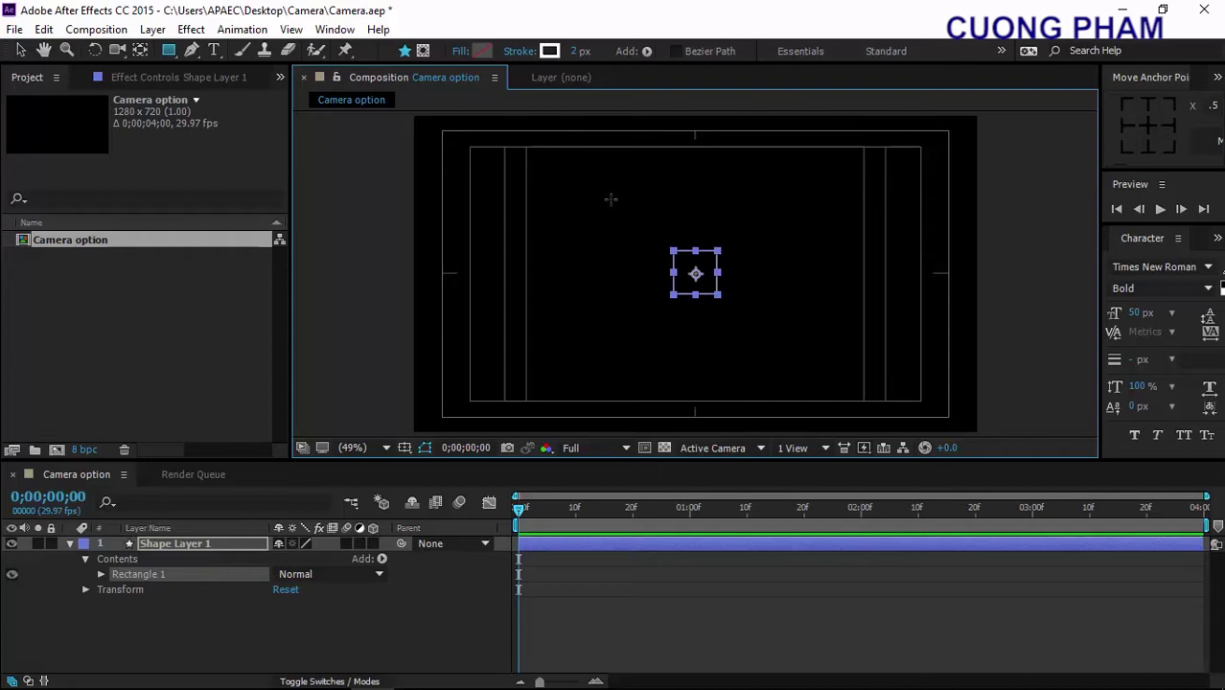
Give the square a solid red (D00707) fill and no stroke.
{"action": "left_click", "coordinate": [460, 51]}
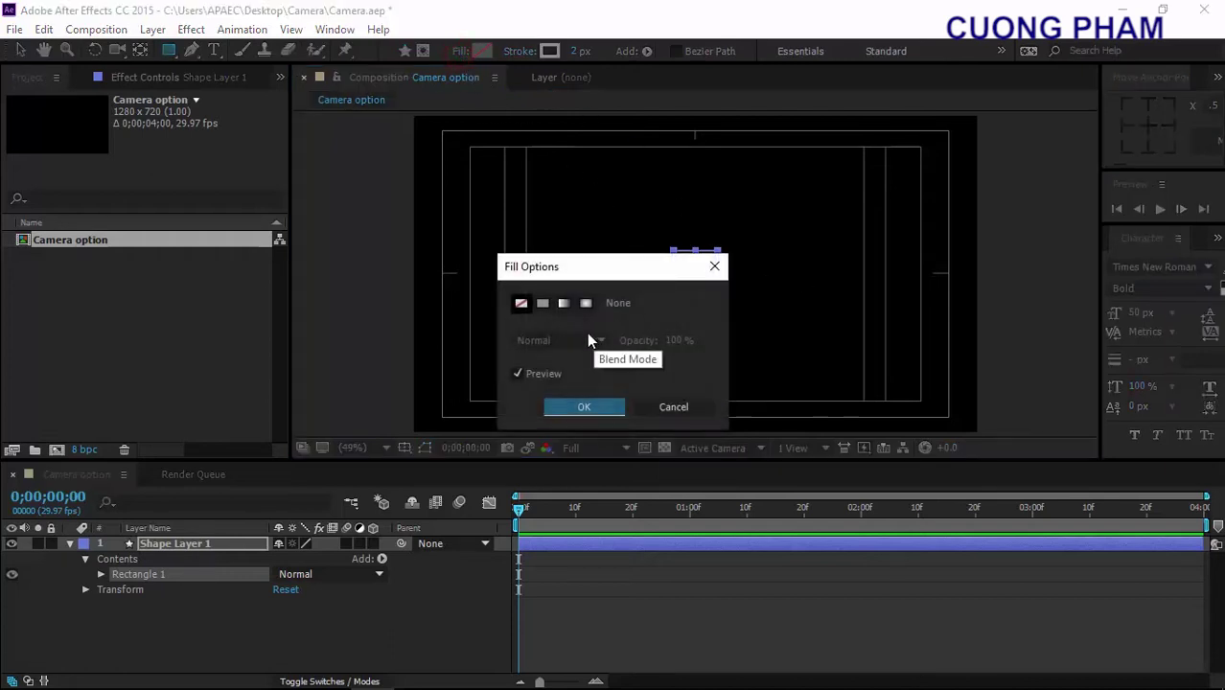
{"action": "left_click", "coordinate": [543, 303]}
{"action": "left_click", "coordinate": [584, 407]}
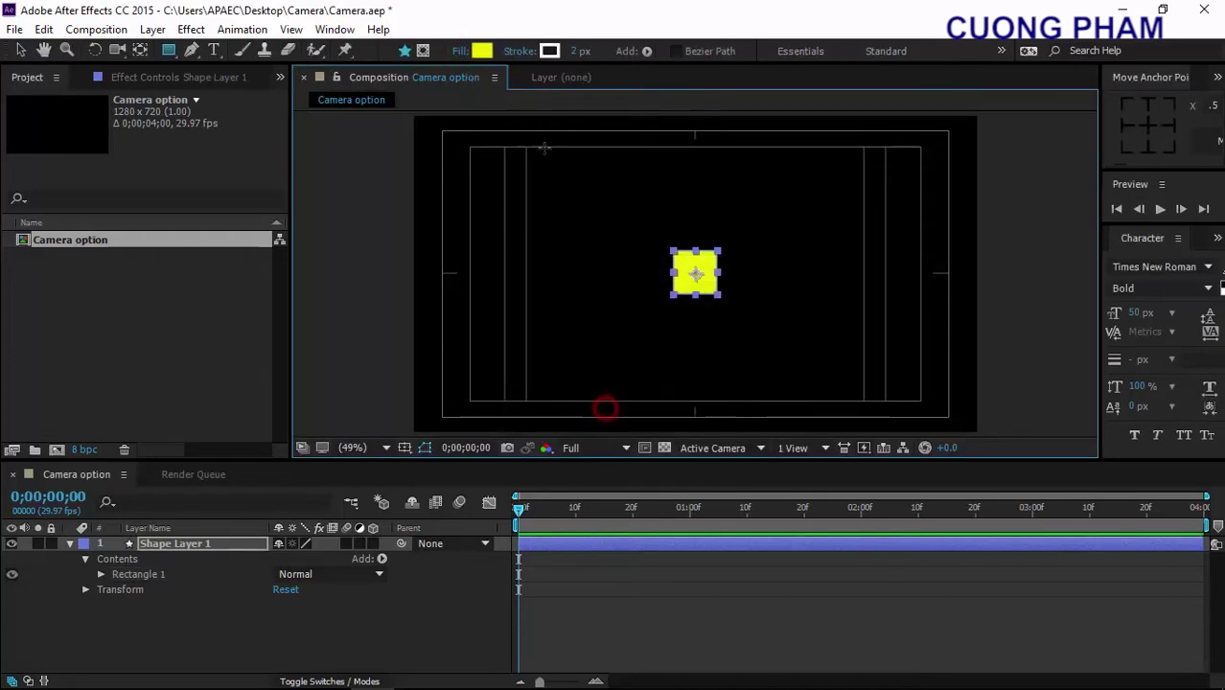
{"action": "left_click", "coordinate": [520, 51]}
{"action": "left_click", "coordinate": [521, 303]}
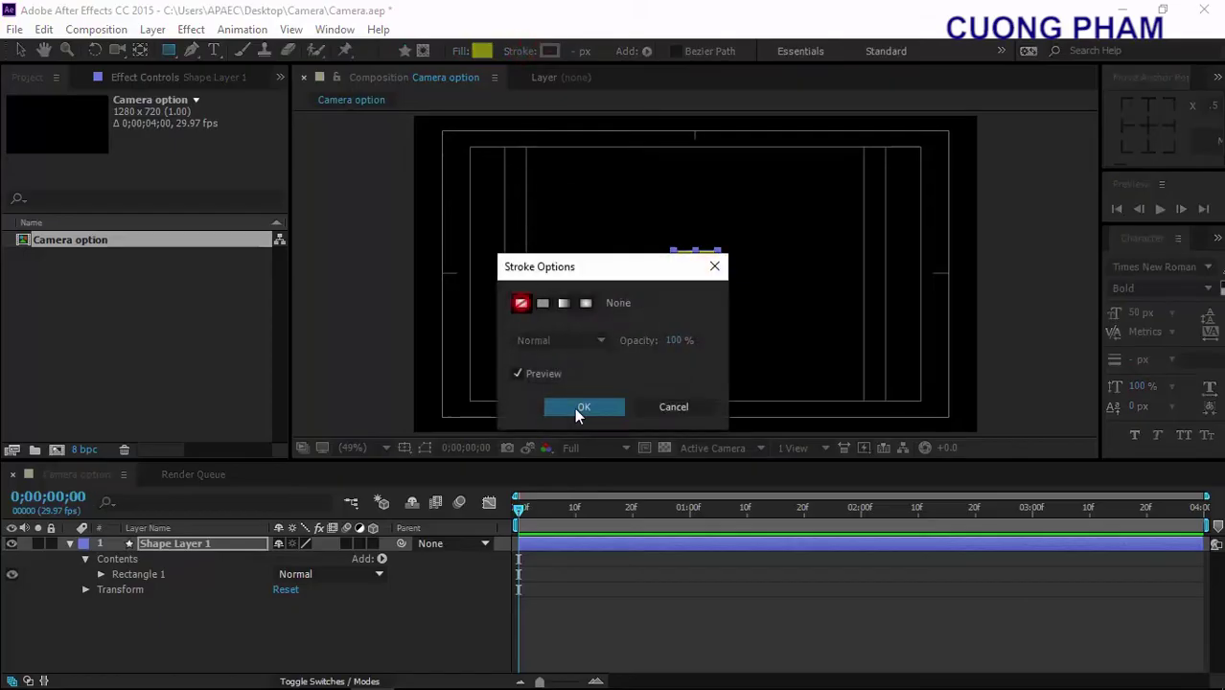
{"action": "left_click", "coordinate": [584, 406]}
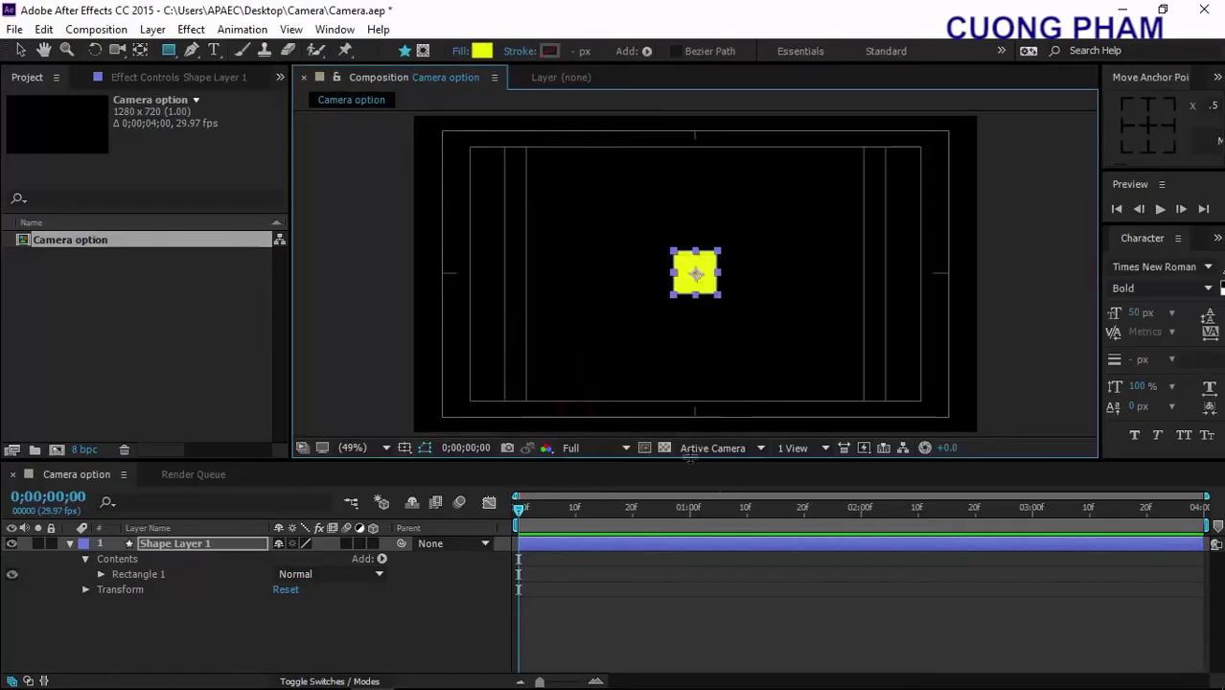
{"action": "left_click", "coordinate": [473, 54]}
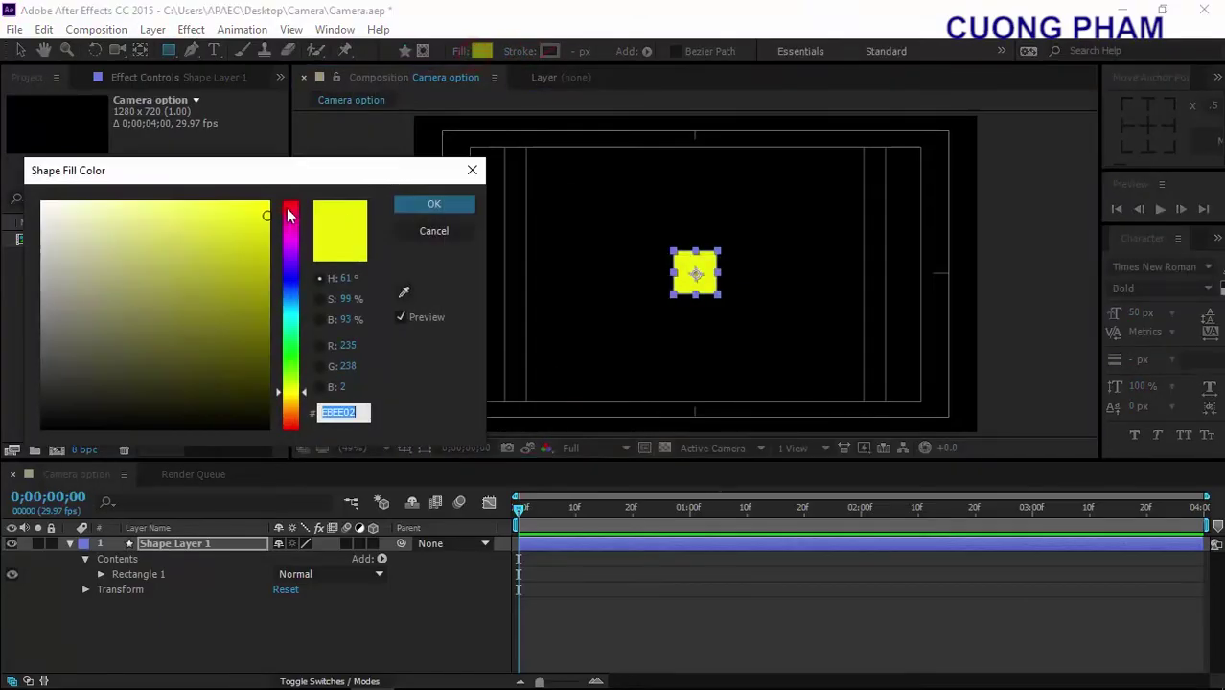
{"action": "mouse_move", "coordinate": [288, 216]}
{"action": "left_mouse_down"}
{"action": "mouse_move", "coordinate": [287, 196]}
{"action": "mouse_move", "coordinate": [268, 235]}
{"action": "mouse_move", "coordinate": [266, 321]}
{"action": "mouse_move", "coordinate": [262, 242]}
{"action": "left_mouse_up"}
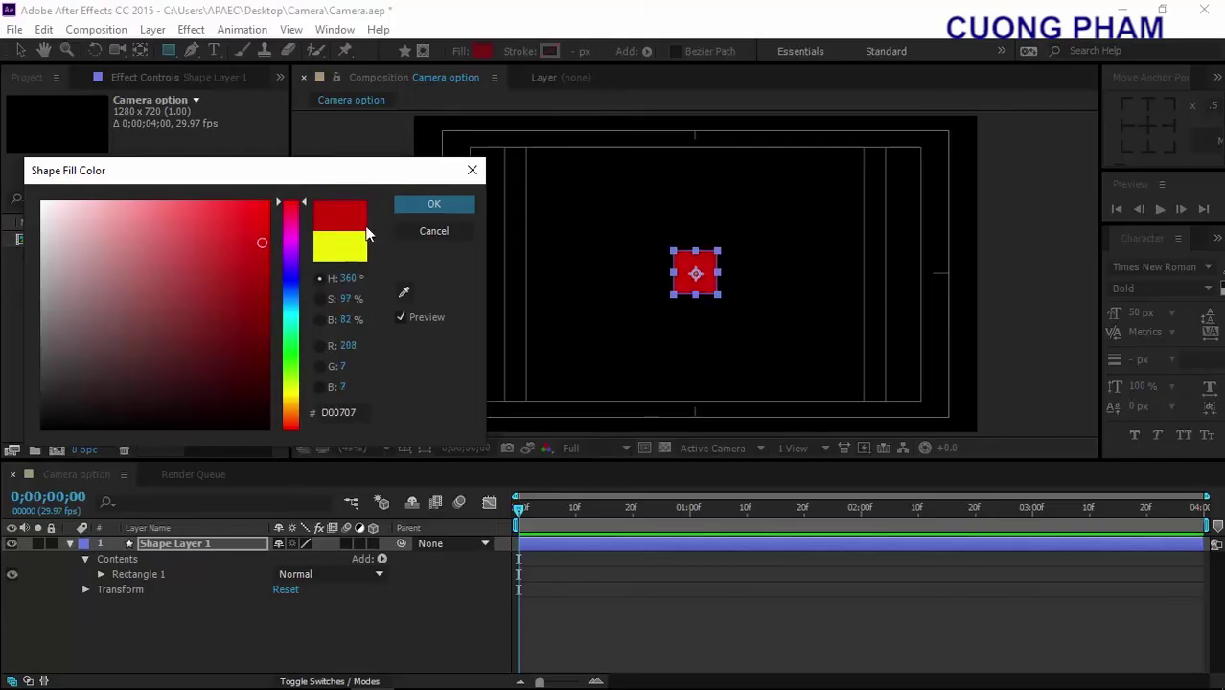
{"action": "left_click", "coordinate": [422, 204]}
Rename the square's shape layer to 'Rec'.
{"action": "left_click", "coordinate": [185, 542]}
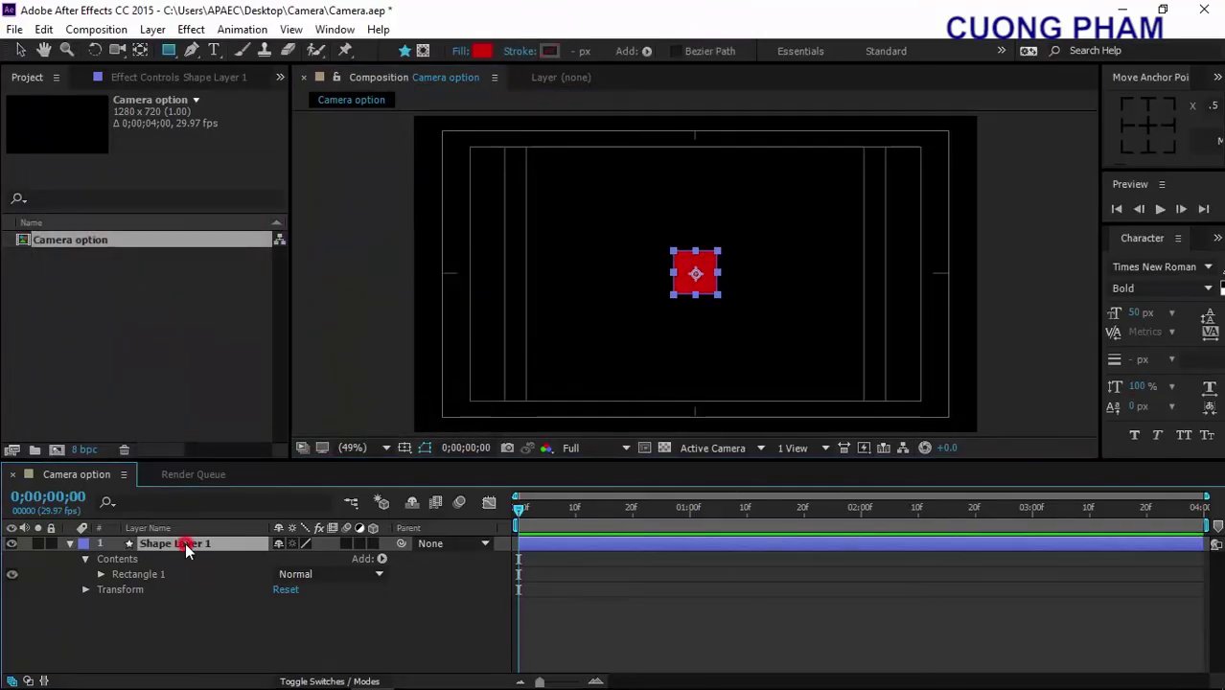
{"action": "key", "text": "Return"}
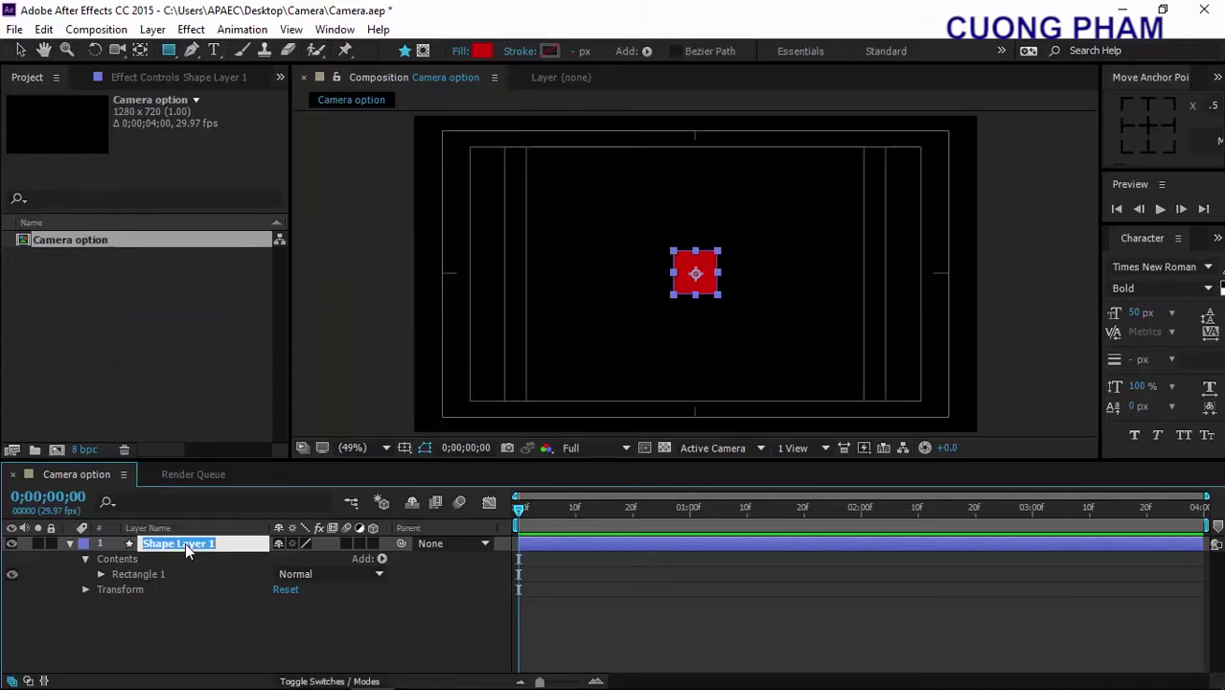
{"action": "type", "text": "Rec"}
{"action": "left_click", "coordinate": [69, 545]}
{"action": "left_click", "coordinate": [70, 546]}
{"action": "left_click", "coordinate": [170, 607]}
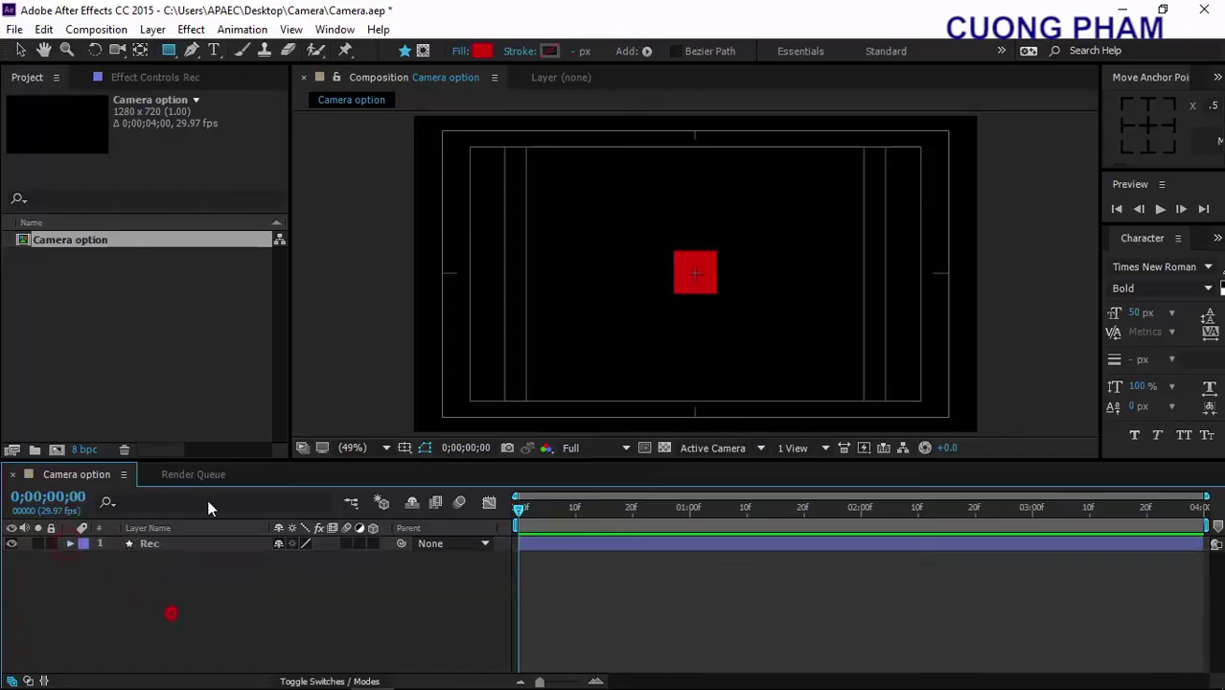
Draw a rounded square at the composition centre and fill it magenta EA03D2.
{"action": "left_click", "coordinate": [167, 51]}
{"action": "left_click", "coordinate": [248, 70]}
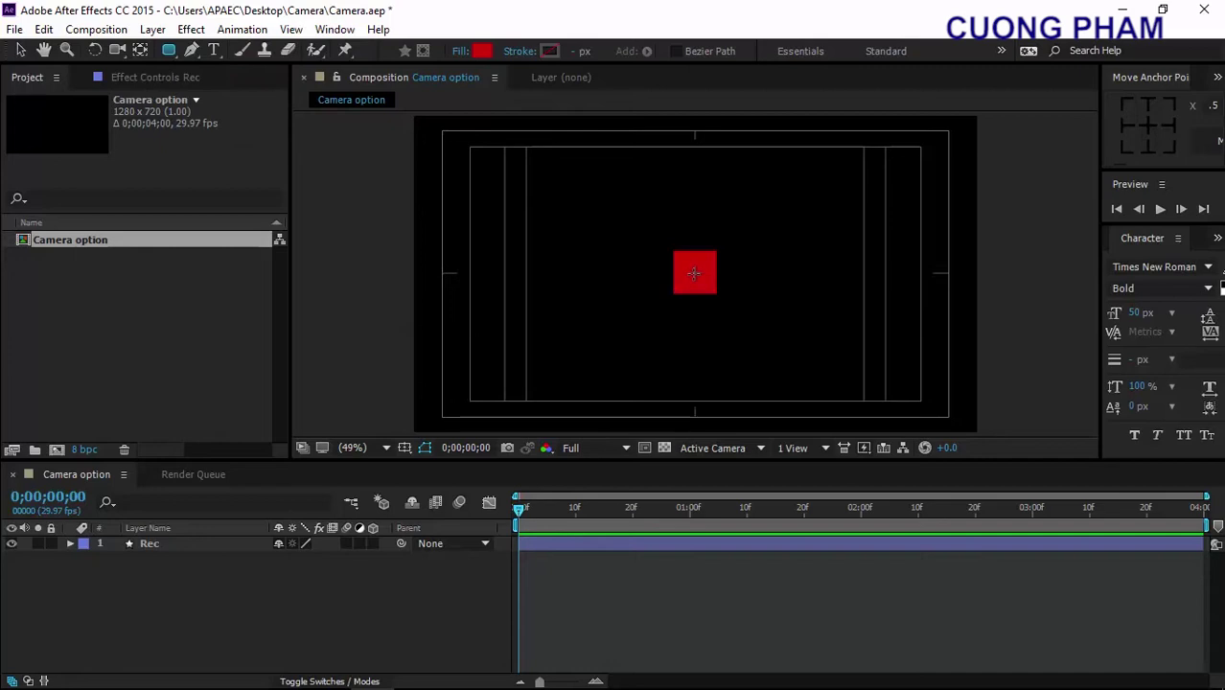
{"action": "left_click_drag", "start_coordinate": [695, 274], "coordinate": [716, 291]}
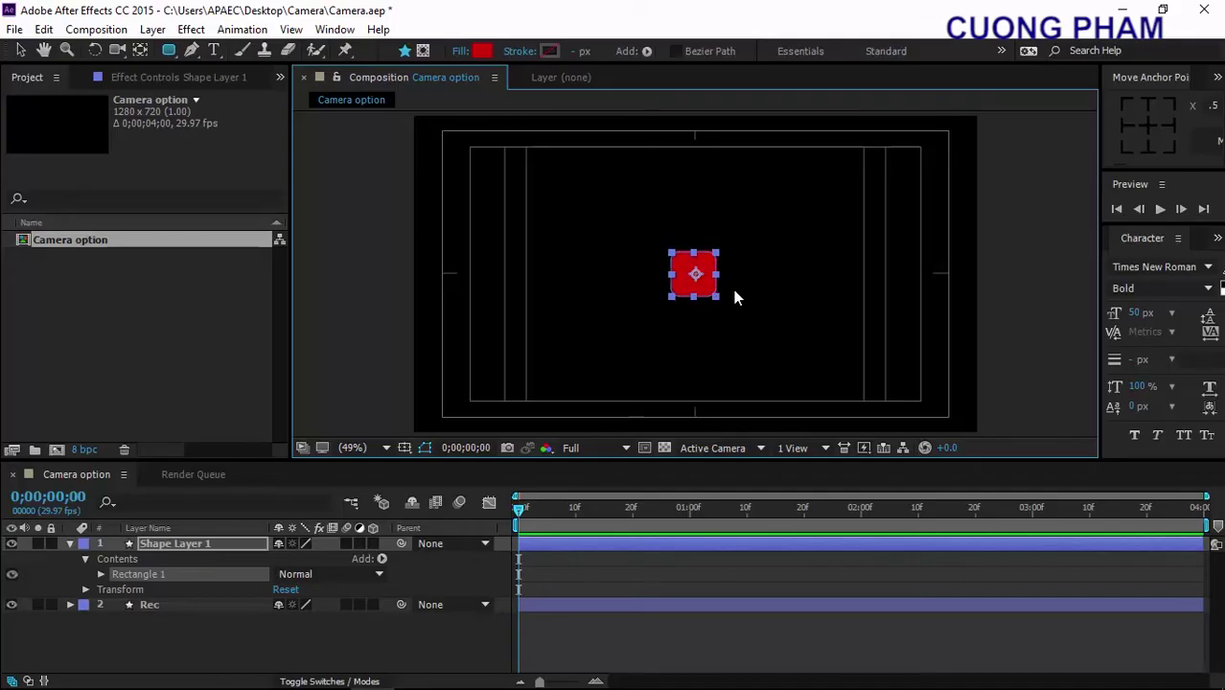
{"action": "left_click", "coordinate": [483, 53]}
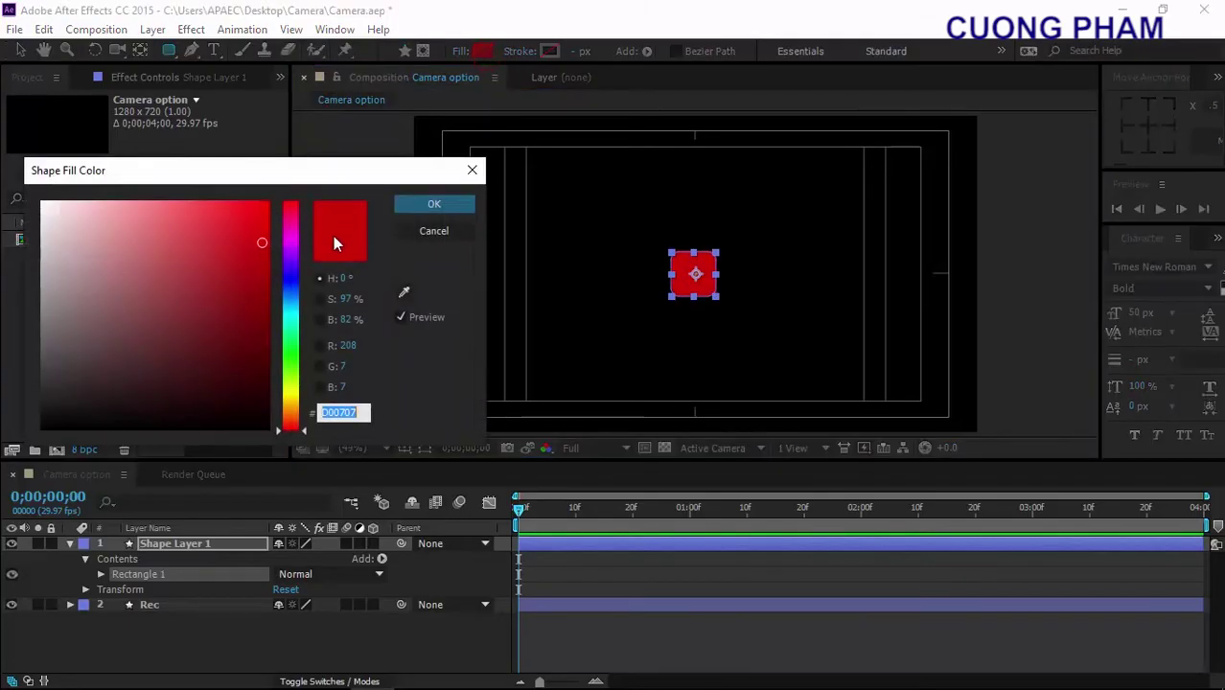
{"action": "left_click", "coordinate": [292, 240]}
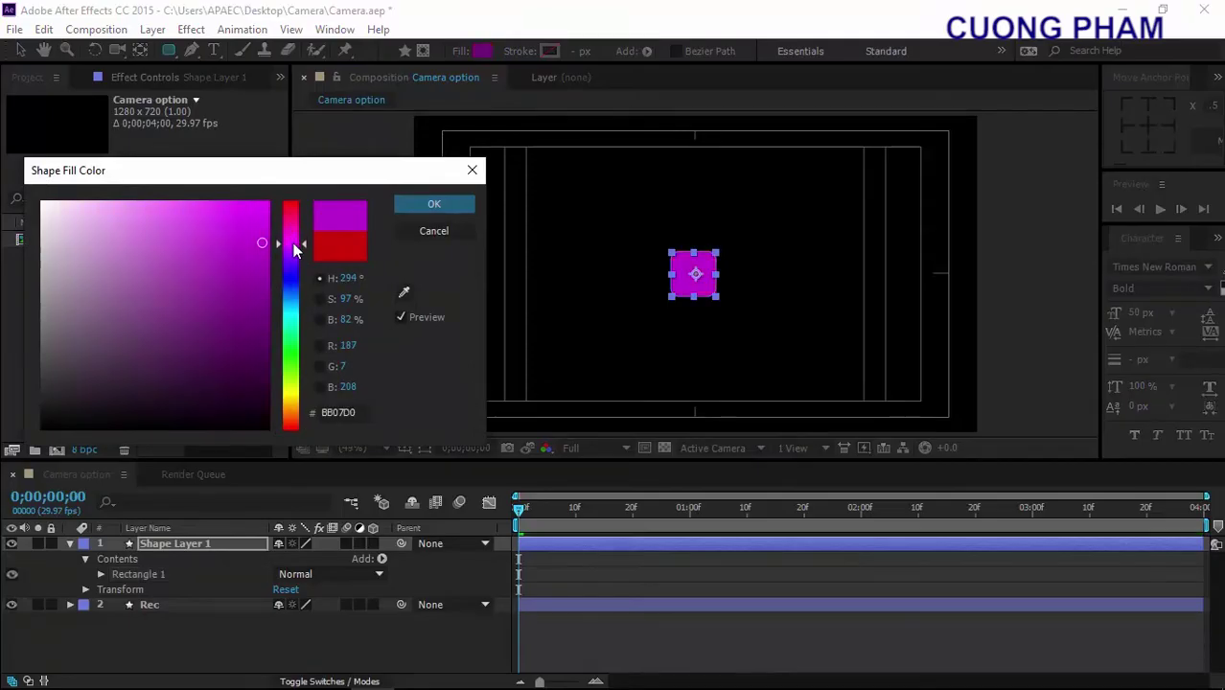
{"action": "left_click_drag", "start_coordinate": [294, 244], "coordinate": [266, 220]}
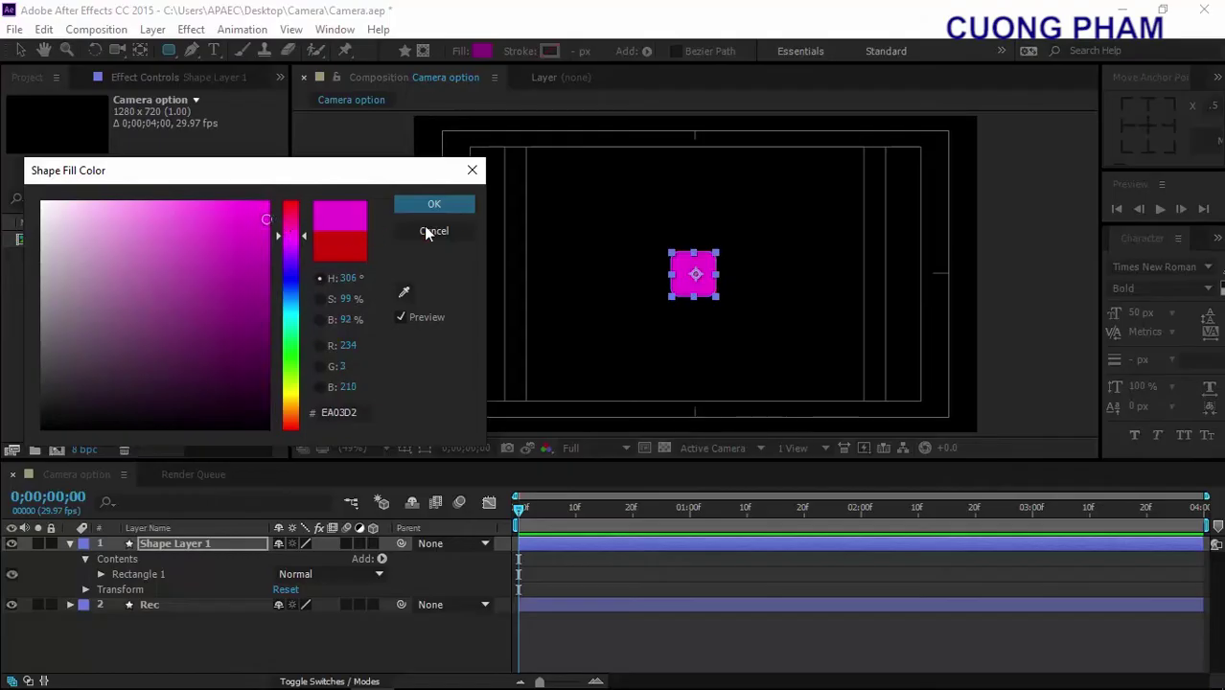
{"action": "left_click", "coordinate": [453, 206]}
Rename the rounded square's layer to 'Rou rec'.
{"action": "left_click", "coordinate": [209, 544]}
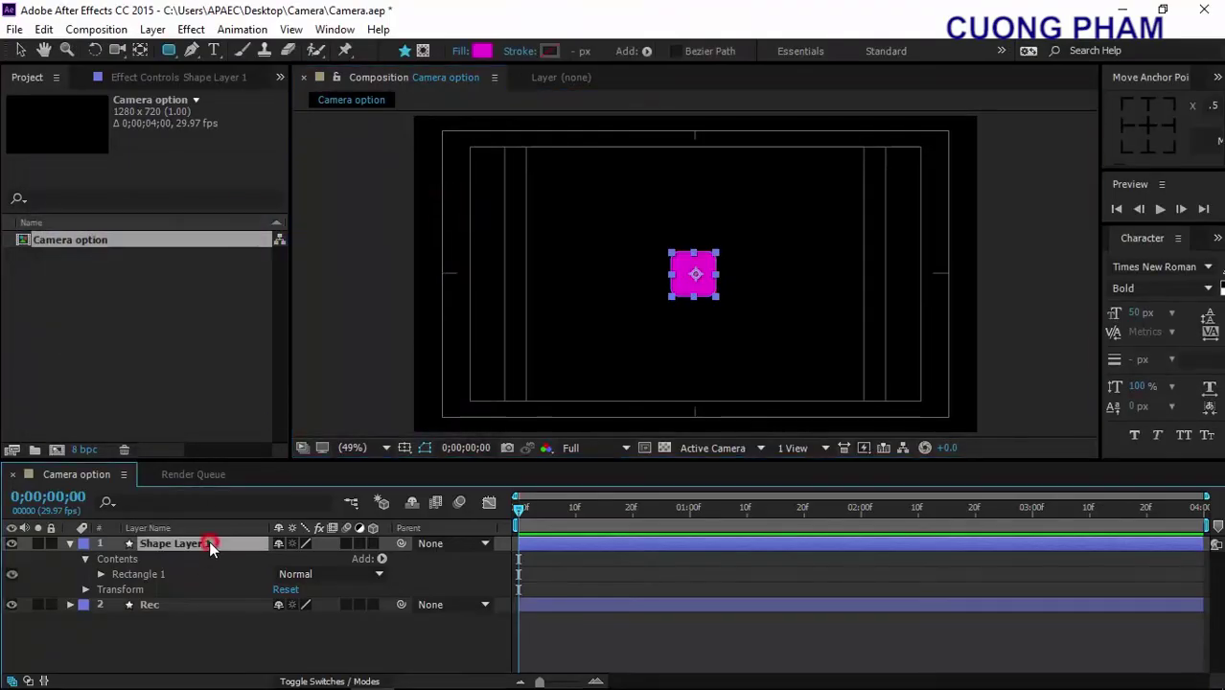
{"action": "key", "text": "Return"}
{"action": "type", "text": "Rou rec"}
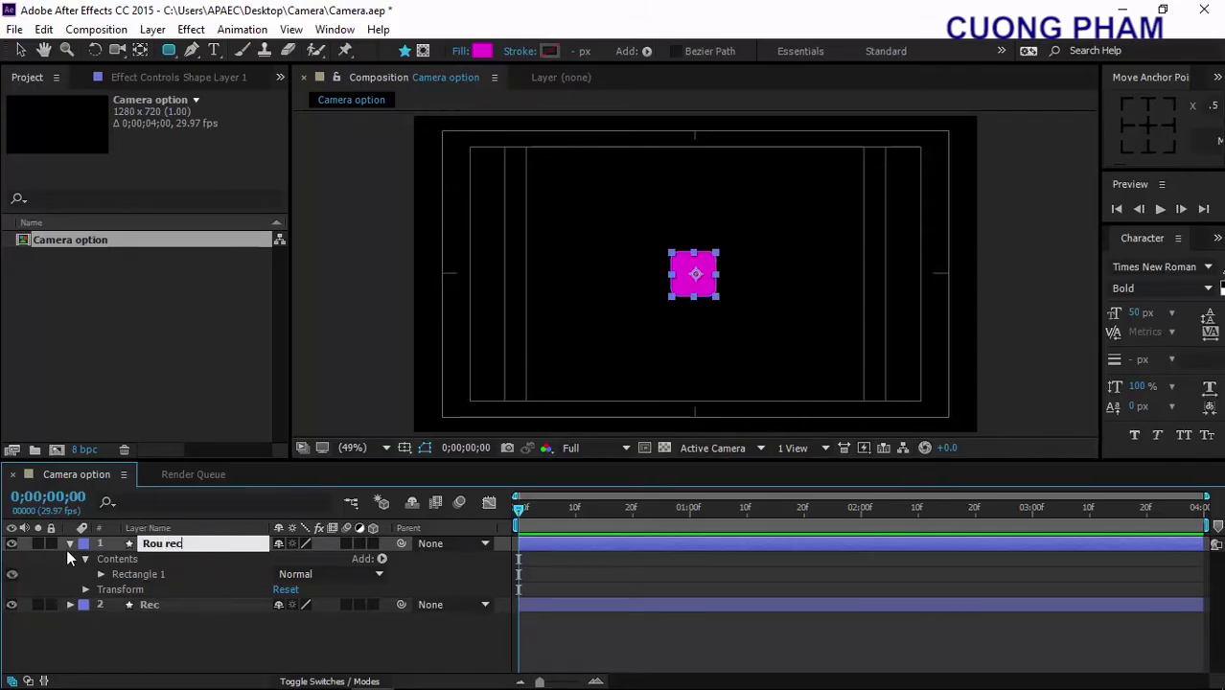
{"action": "left_click", "coordinate": [69, 544]}
Draw a small ellipse at the composition centre and fill it blue 0803EA.
{"action": "left_click", "coordinate": [138, 604]}
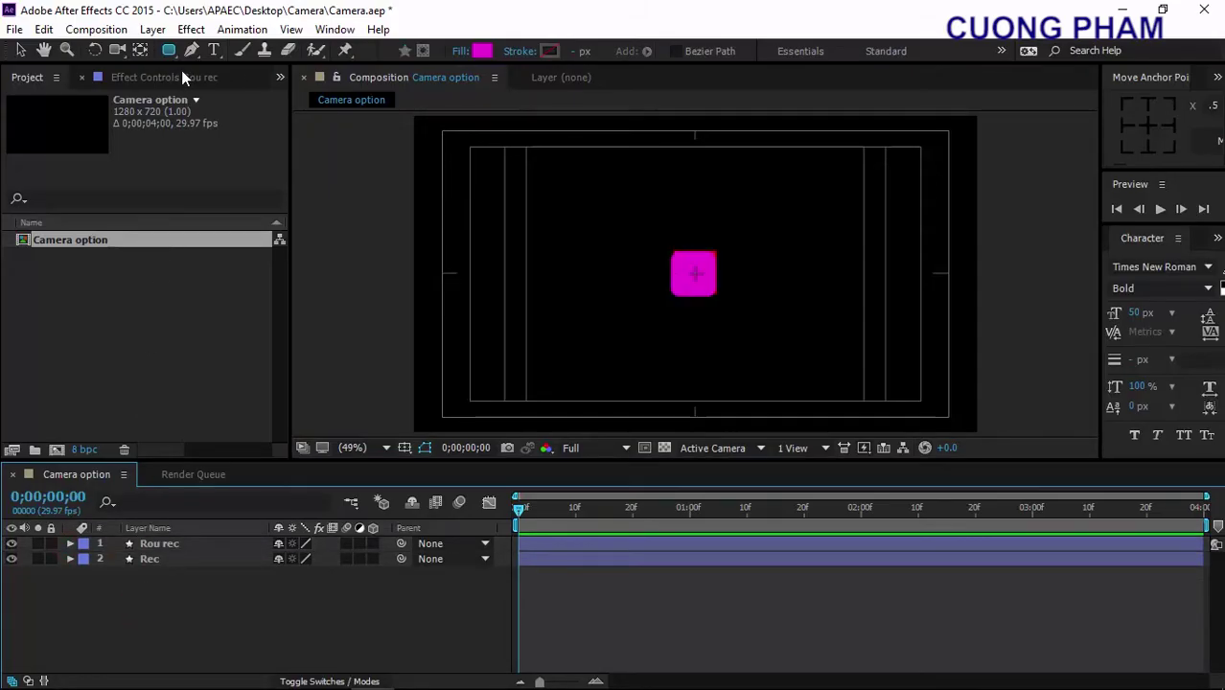
{"action": "left_click_drag", "start_coordinate": [176, 54], "coordinate": [232, 85]}
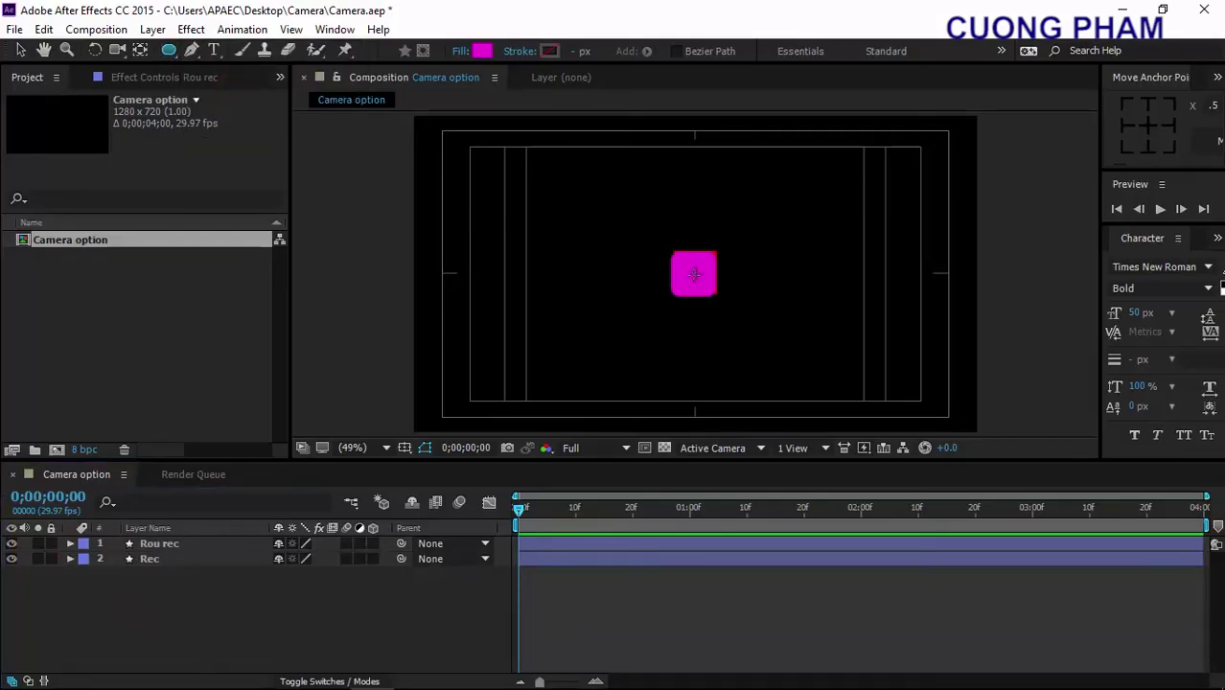
{"action": "left_click_drag", "start_coordinate": [694, 275], "coordinate": [720, 298]}
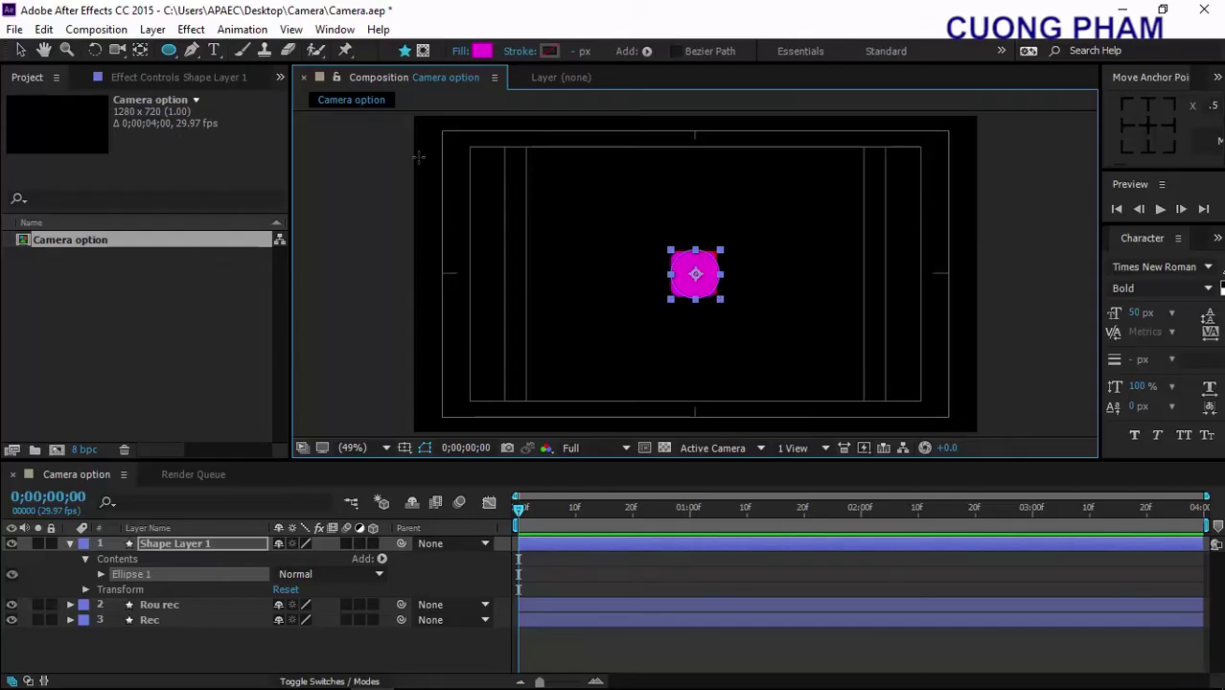
{"action": "left_click", "coordinate": [481, 51]}
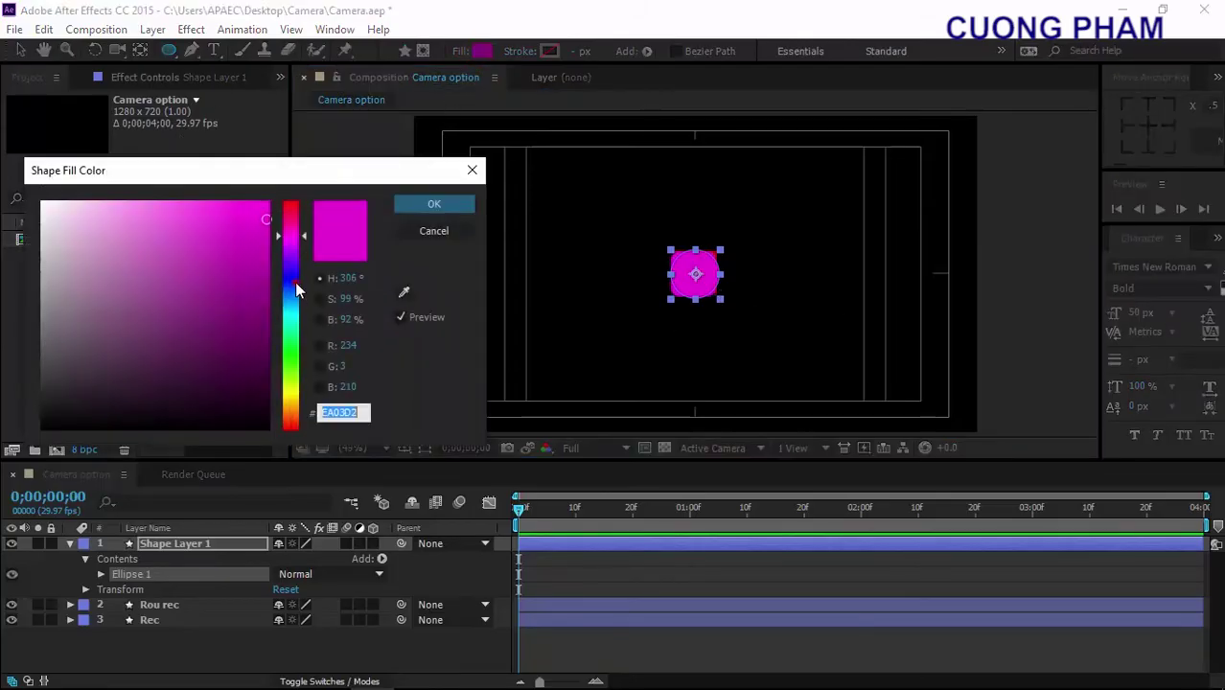
{"action": "left_click", "coordinate": [295, 278]}
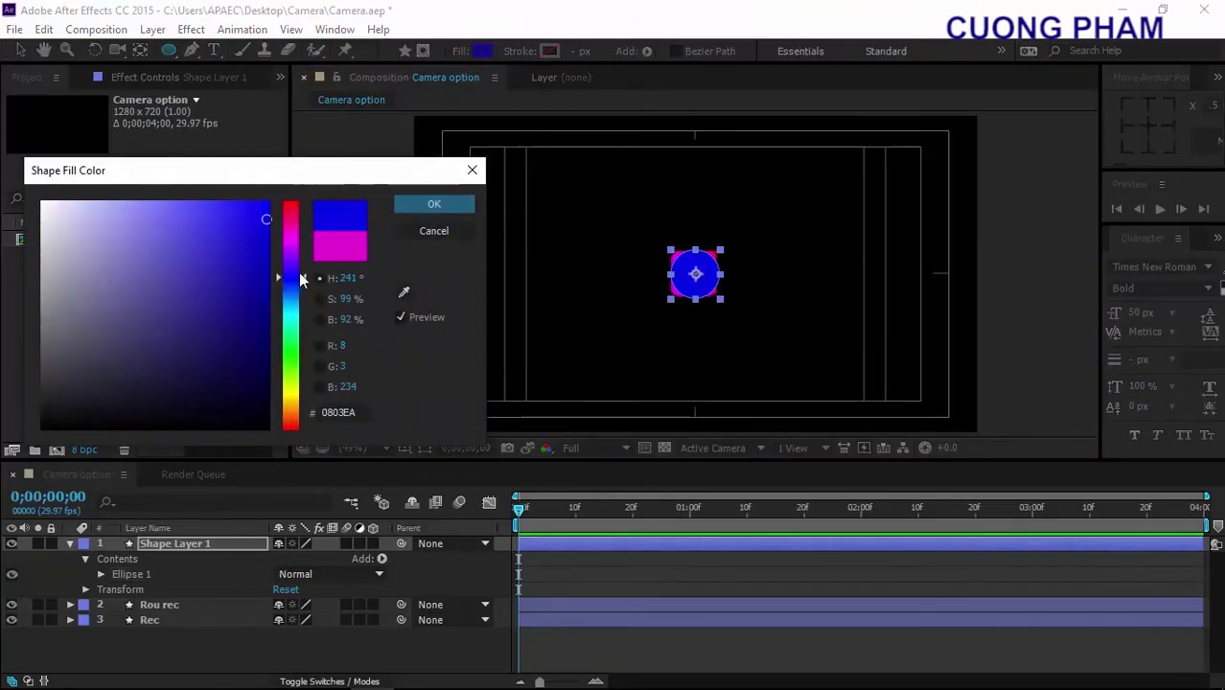
{"action": "left_click", "coordinate": [425, 201]}
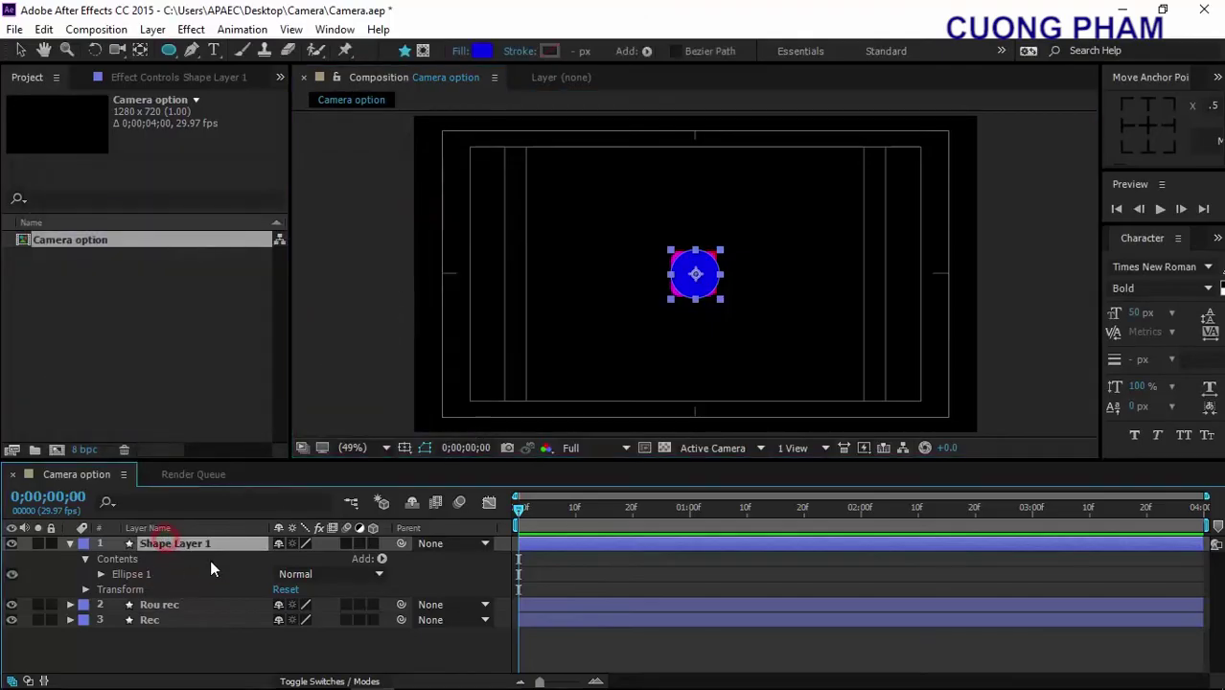
Rename the ellipse's layer to 'Elip'.
{"action": "key", "text": "Return"}
{"action": "type", "text": "Elip"}
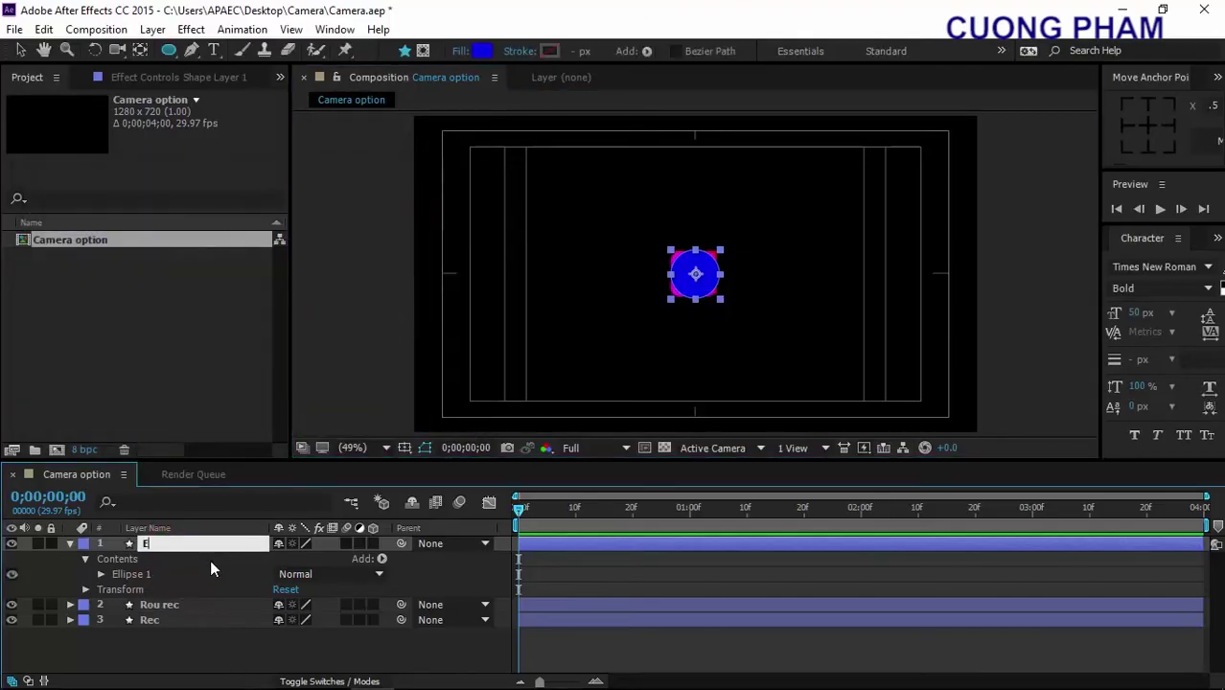
{"action": "key", "text": "Return"}
{"action": "left_click", "coordinate": [69, 543]}
Draw a pentagon at the composition centre and fill it green 03EA08.
{"action": "left_click", "coordinate": [230, 630]}
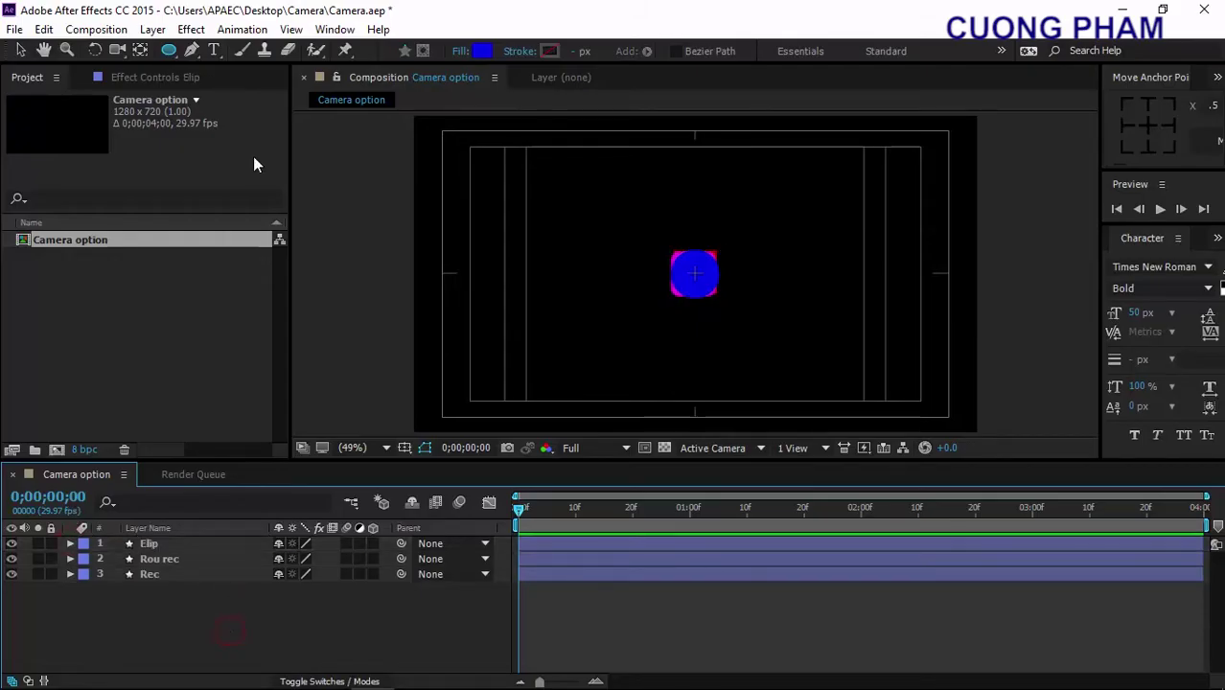
{"action": "left_click", "coordinate": [170, 54]}
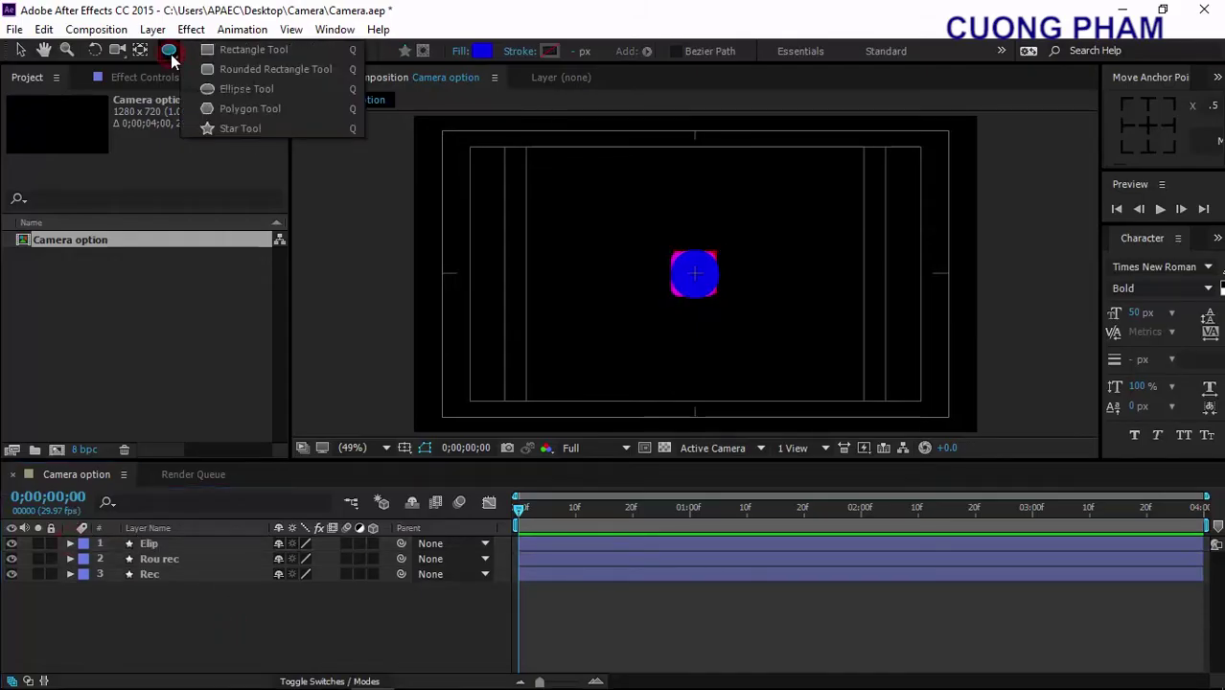
{"action": "left_click", "coordinate": [213, 104]}
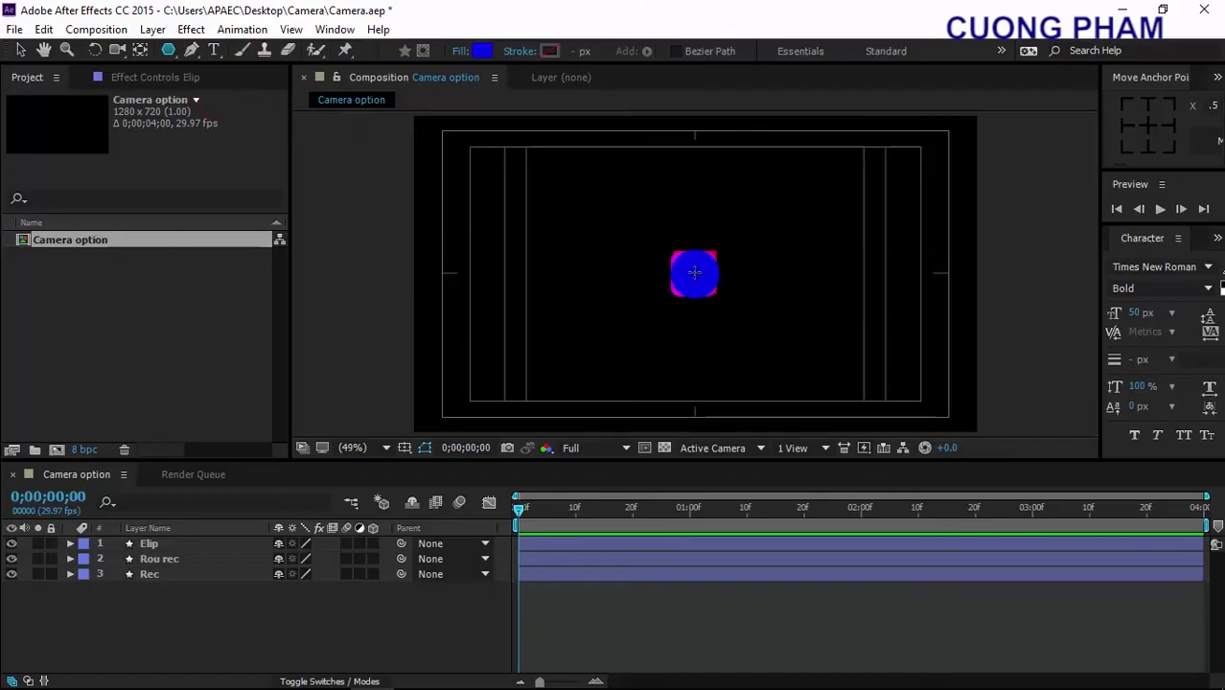
{"action": "left_click_drag", "start_coordinate": [696, 273], "coordinate": [711, 294]}
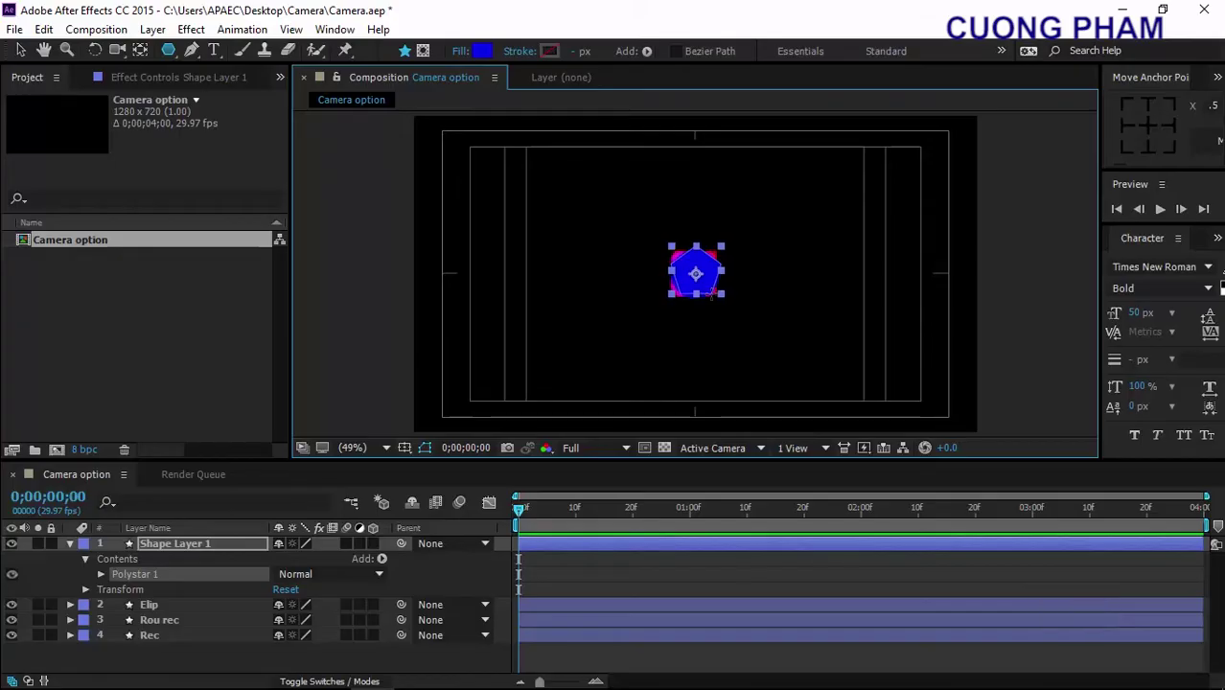
{"action": "left_click", "coordinate": [482, 51]}
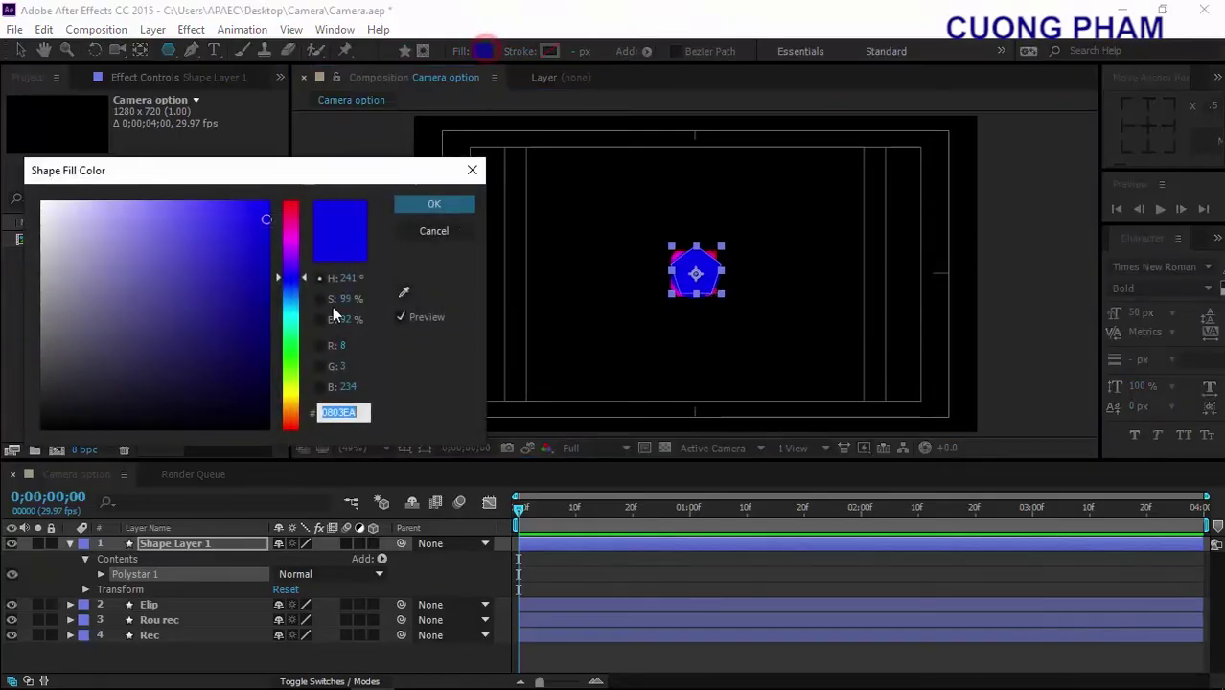
{"action": "left_click_drag", "start_coordinate": [288, 319], "coordinate": [300, 356]}
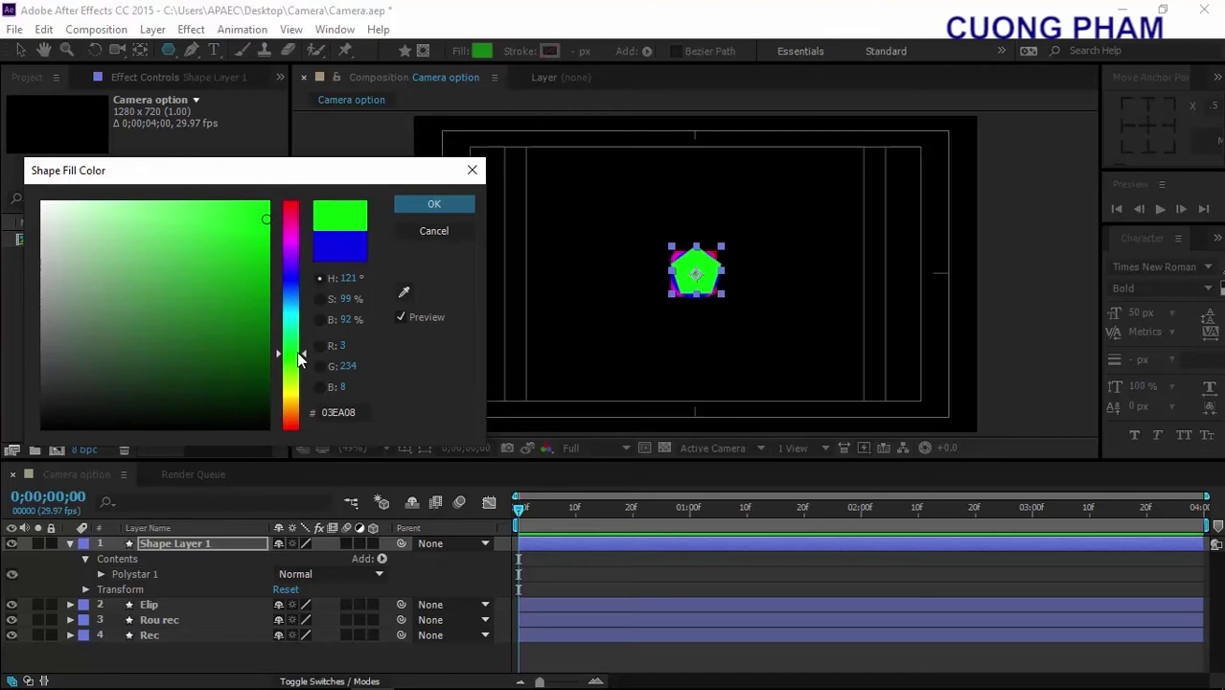
{"action": "left_click", "coordinate": [412, 202]}
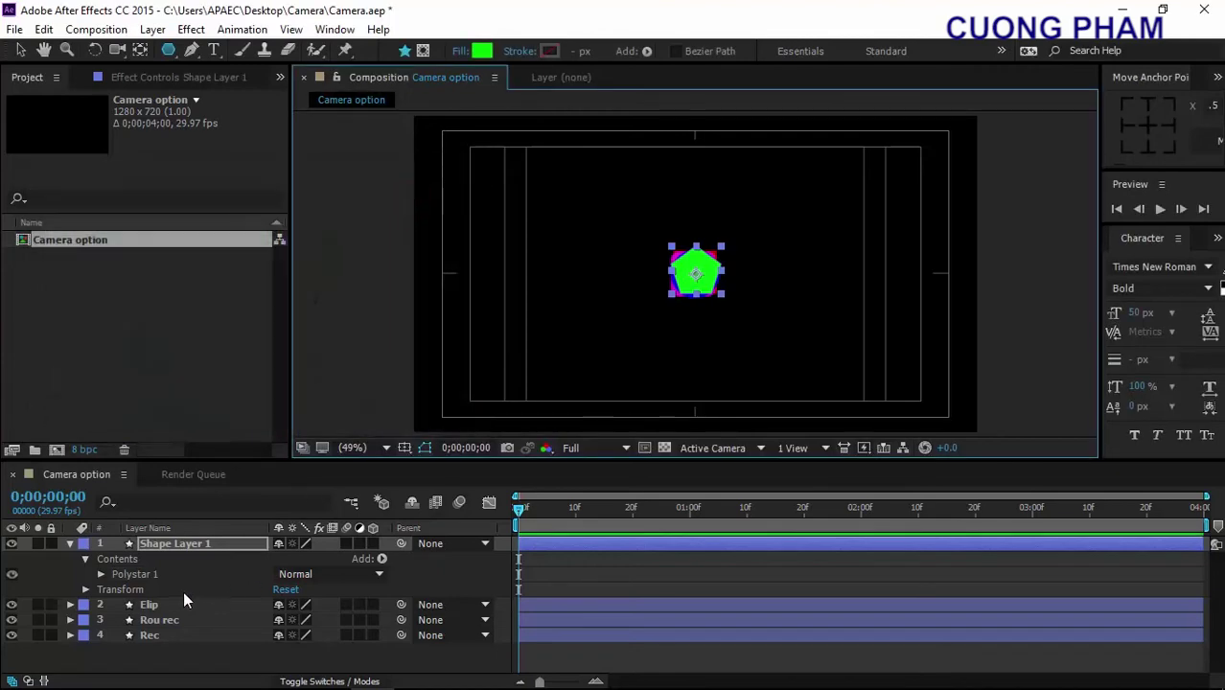
Rename the pentagon's layer to 'Poly'.
{"action": "left_click", "coordinate": [178, 551]}
{"action": "key", "text": "Return"}
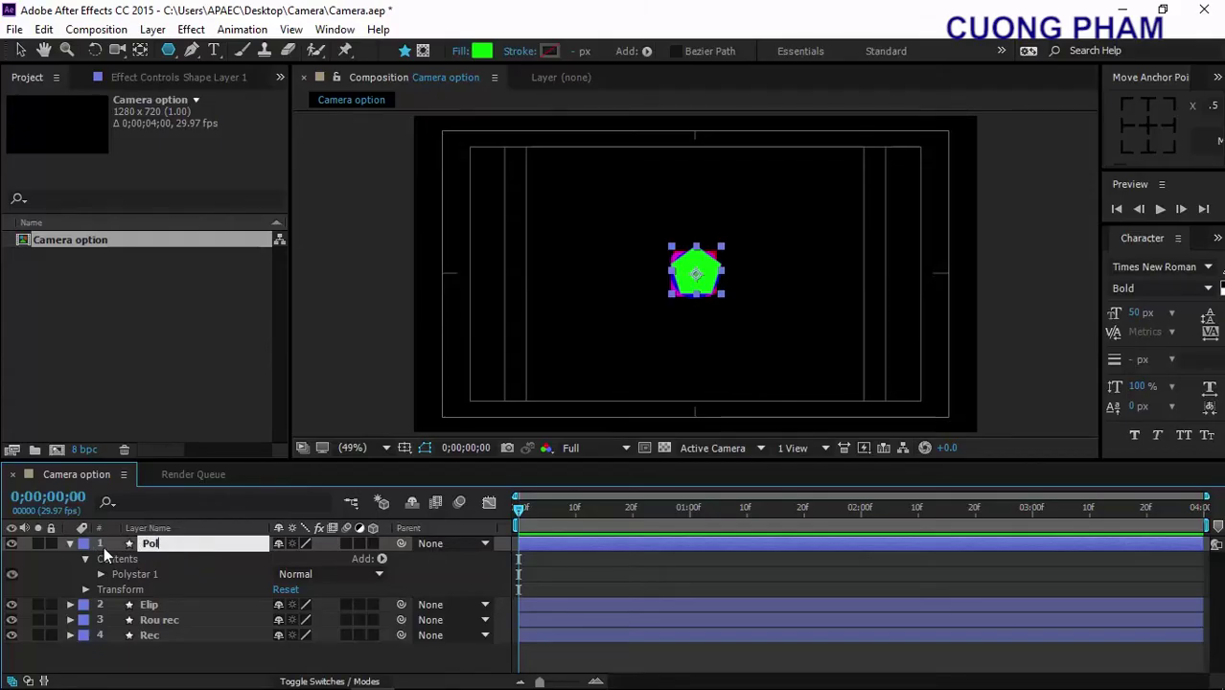
{"action": "type", "text": "Poly"}
{"action": "key", "text": "Return"}
{"action": "left_click", "coordinate": [69, 543]}
Draw a star from the centre and fill it bright yellow FFEA00.
{"action": "left_click", "coordinate": [229, 614]}
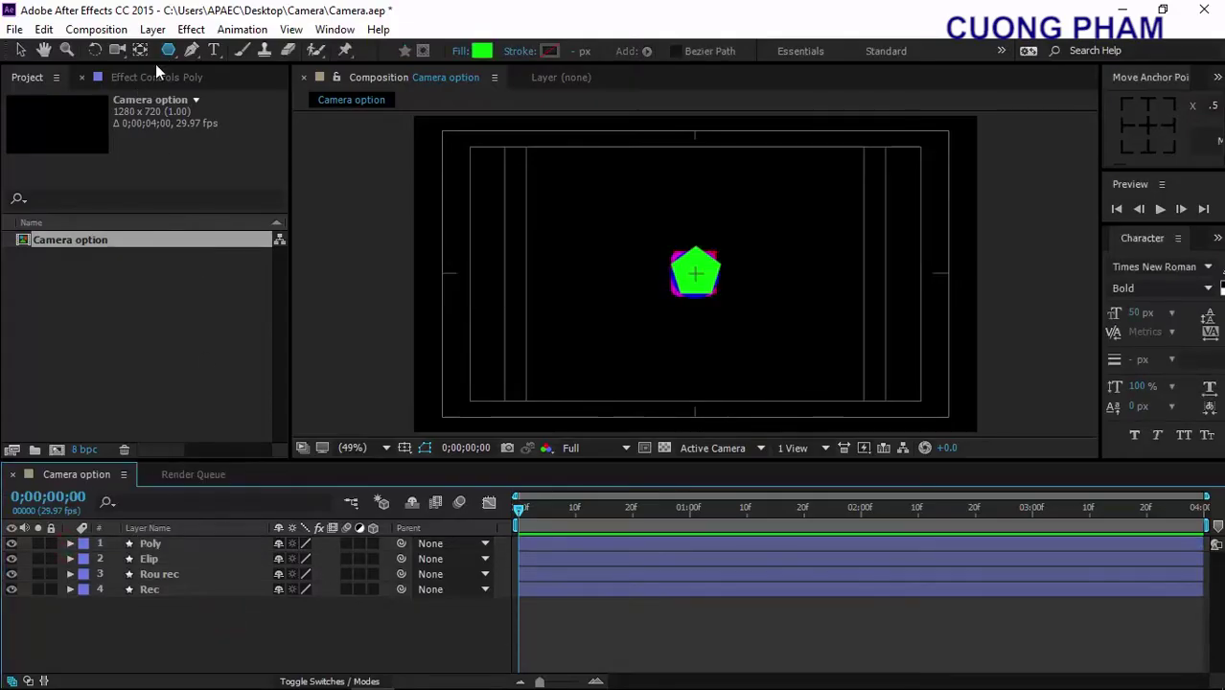
{"action": "left_click_drag", "start_coordinate": [170, 49], "coordinate": [230, 130]}
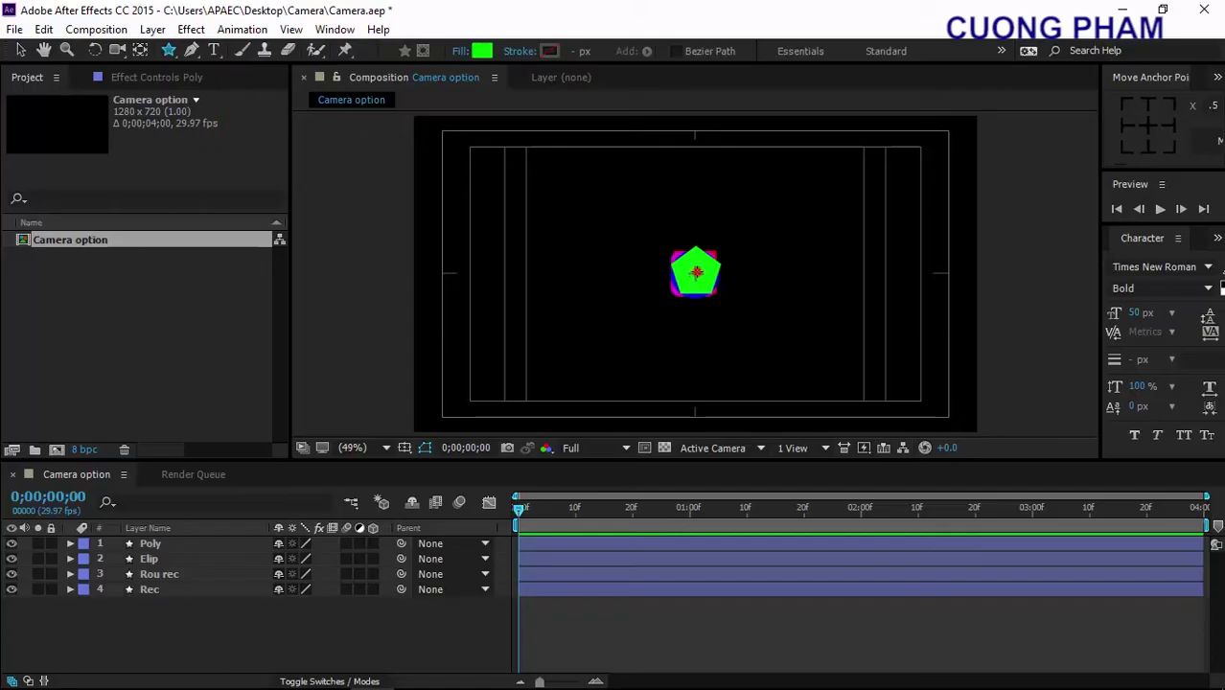
{"action": "left_click_drag", "start_coordinate": [696, 273], "coordinate": [721, 294]}
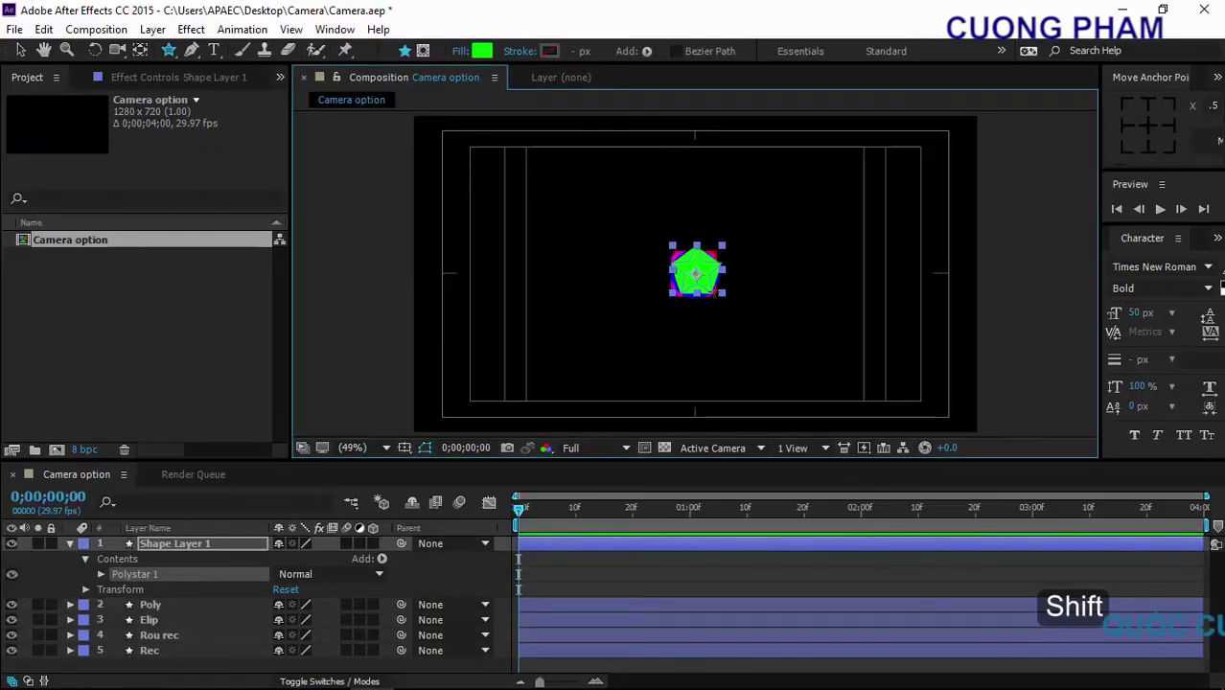
{"action": "left_click", "coordinate": [482, 53]}
{"action": "mouse_move", "coordinate": [295, 393]}
{"action": "left_mouse_down"}
{"action": "mouse_move", "coordinate": [285, 405]}
{"action": "mouse_move", "coordinate": [295, 396]}
{"action": "left_mouse_up"}
{"action": "left_click_drag", "start_coordinate": [246, 252], "coordinate": [269, 202]}
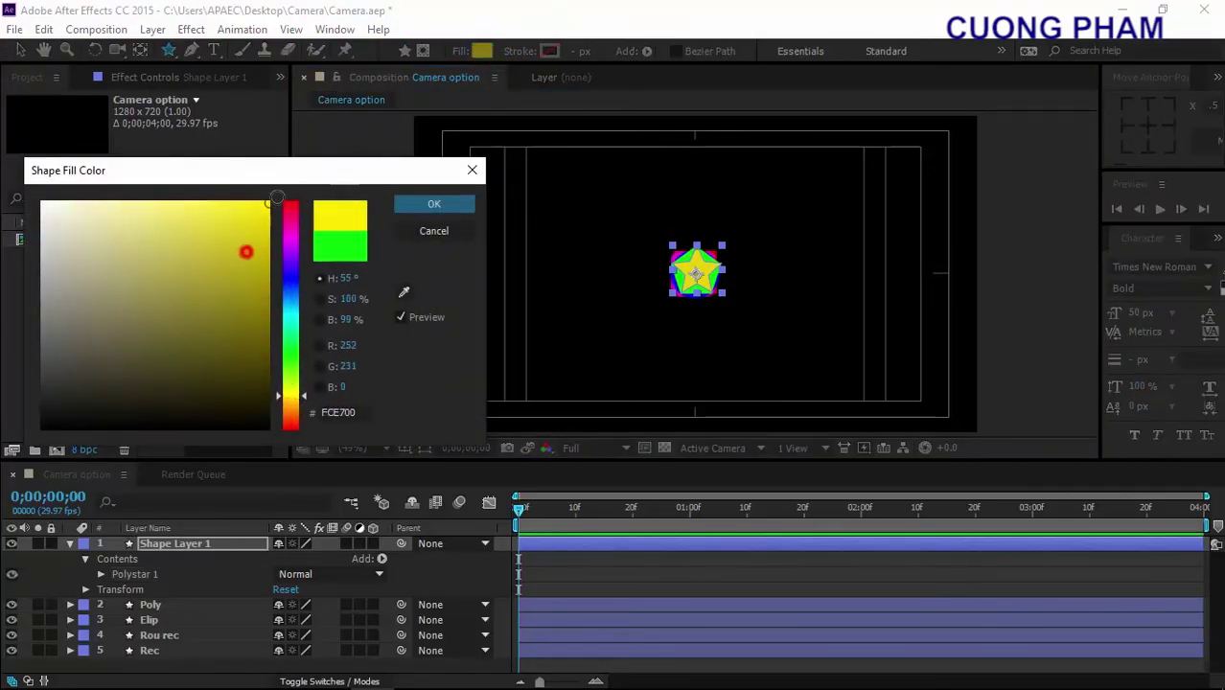
{"action": "left_click", "coordinate": [406, 207]}
Rename the star's layer to 'Star'.
{"action": "left_click", "coordinate": [183, 542]}
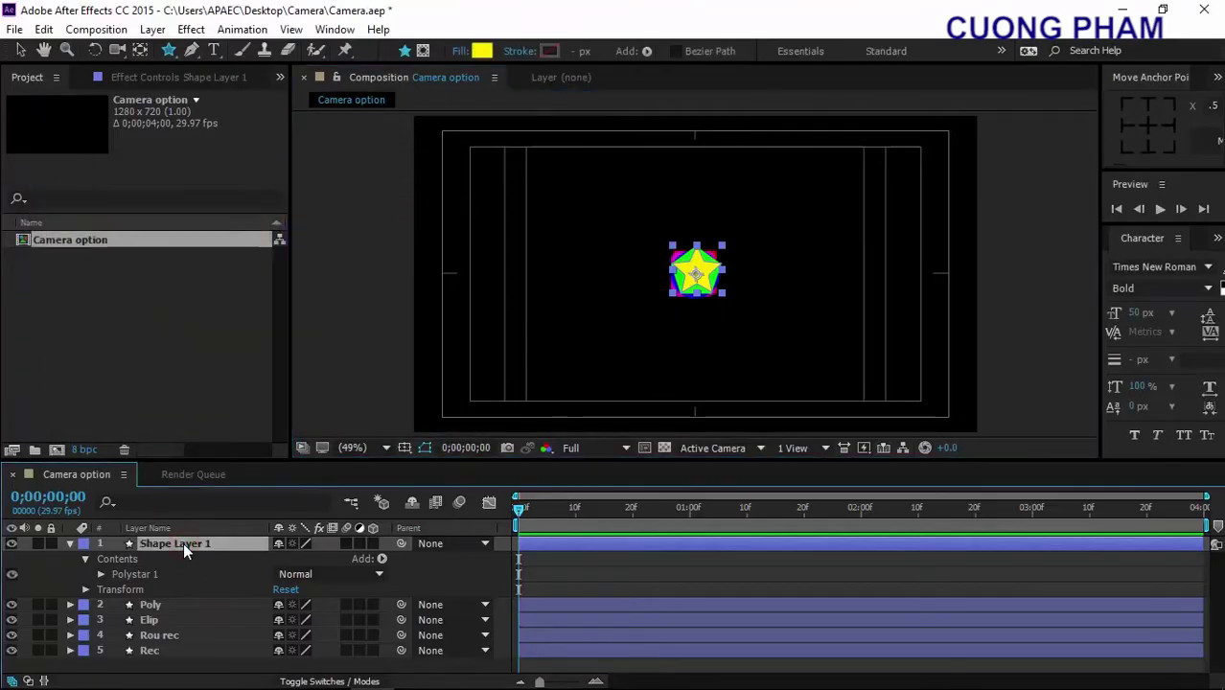
{"action": "key", "text": "Return"}
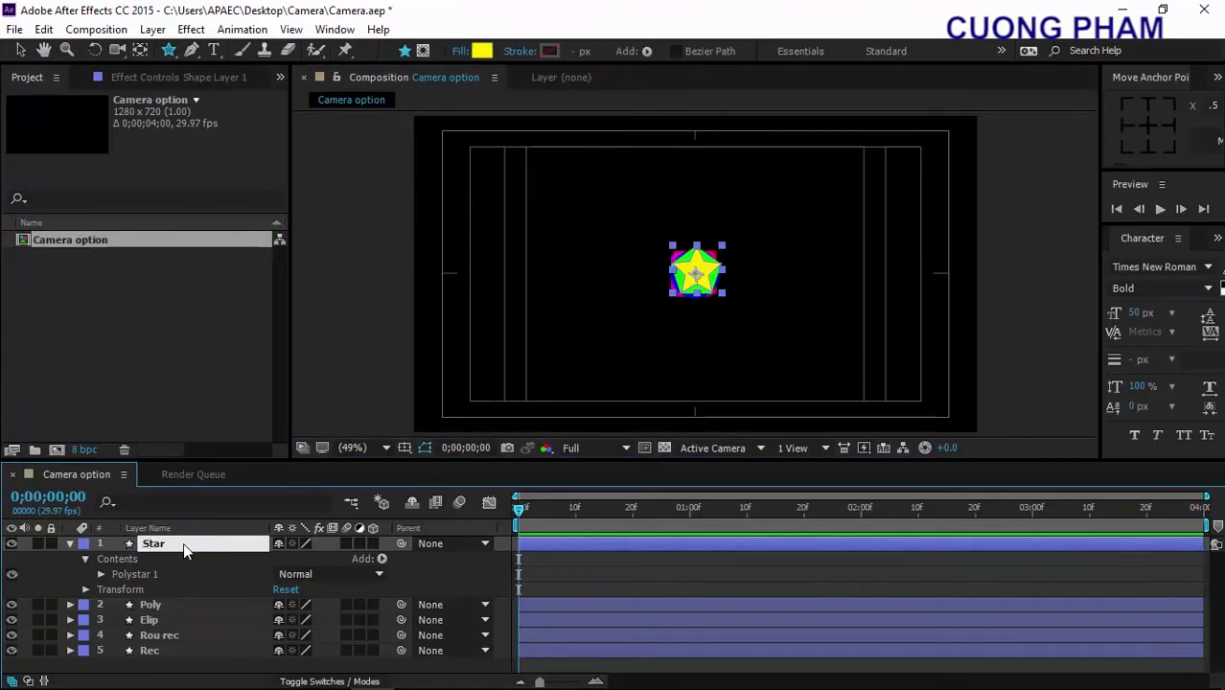
{"action": "left_click", "coordinate": [69, 544]}
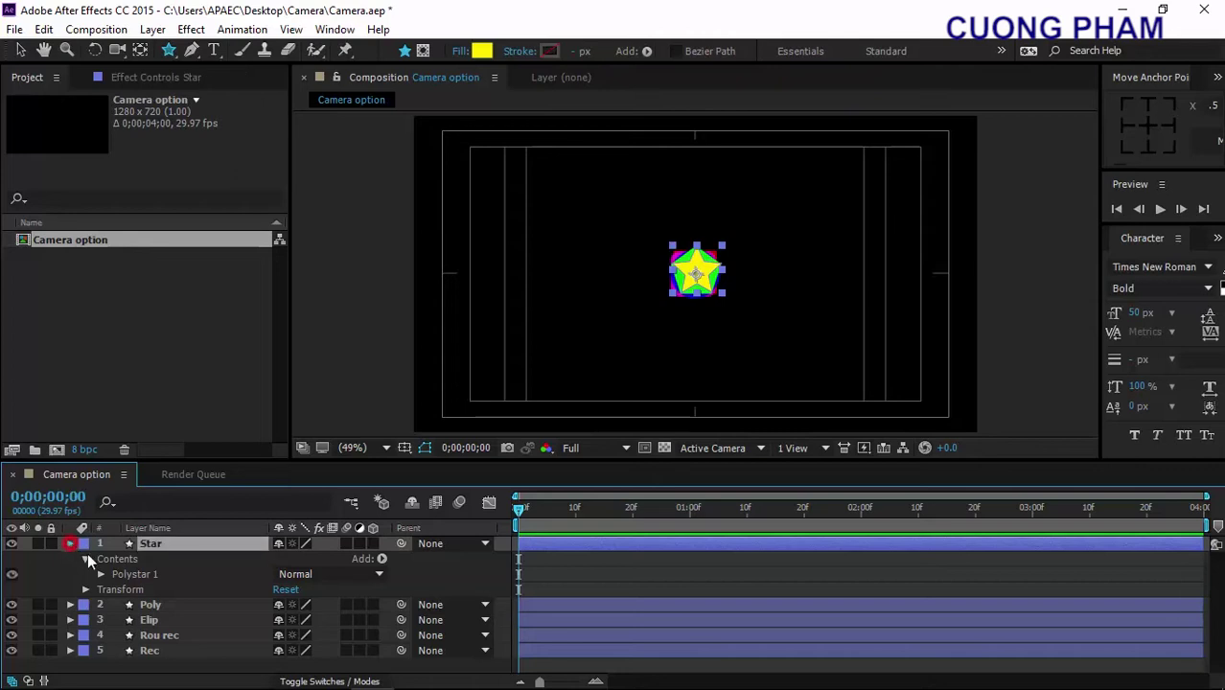
{"action": "left_click", "coordinate": [177, 628]}
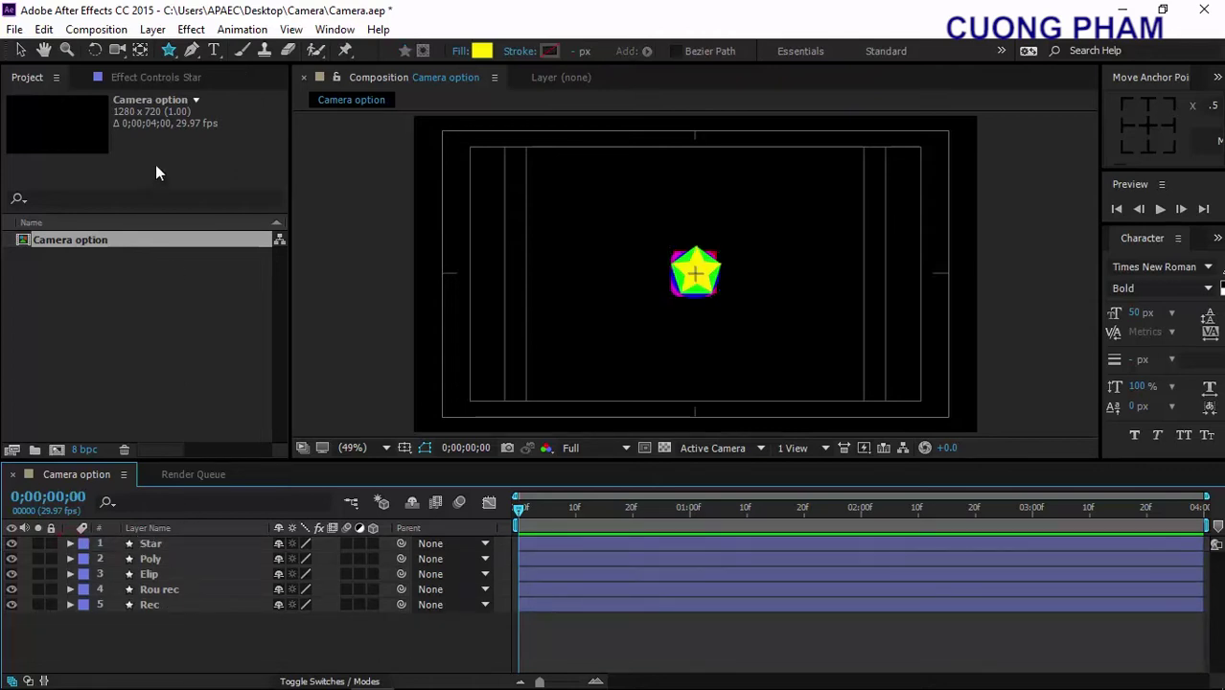
Draw a large pentagon around the shapes with no fill and a solid 2 px stroke.
{"action": "left_click", "coordinate": [168, 49]}
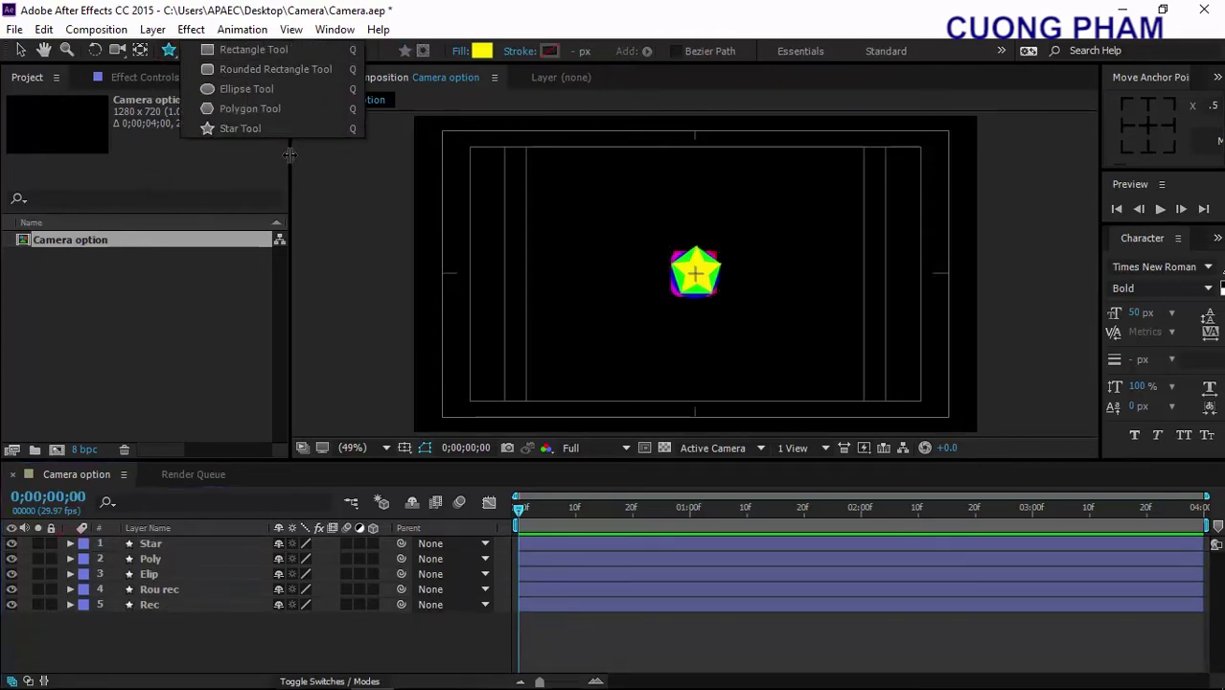
{"action": "left_click", "coordinate": [249, 112]}
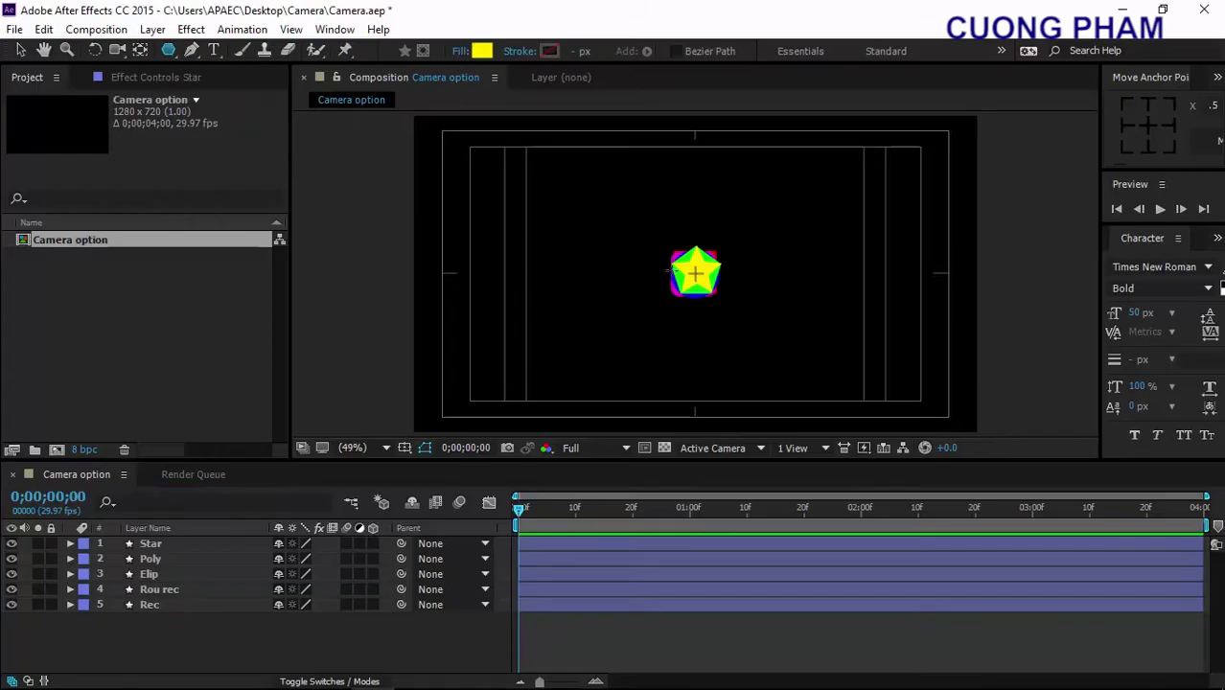
{"action": "left_click_drag", "start_coordinate": [695, 273], "coordinate": [757, 347]}
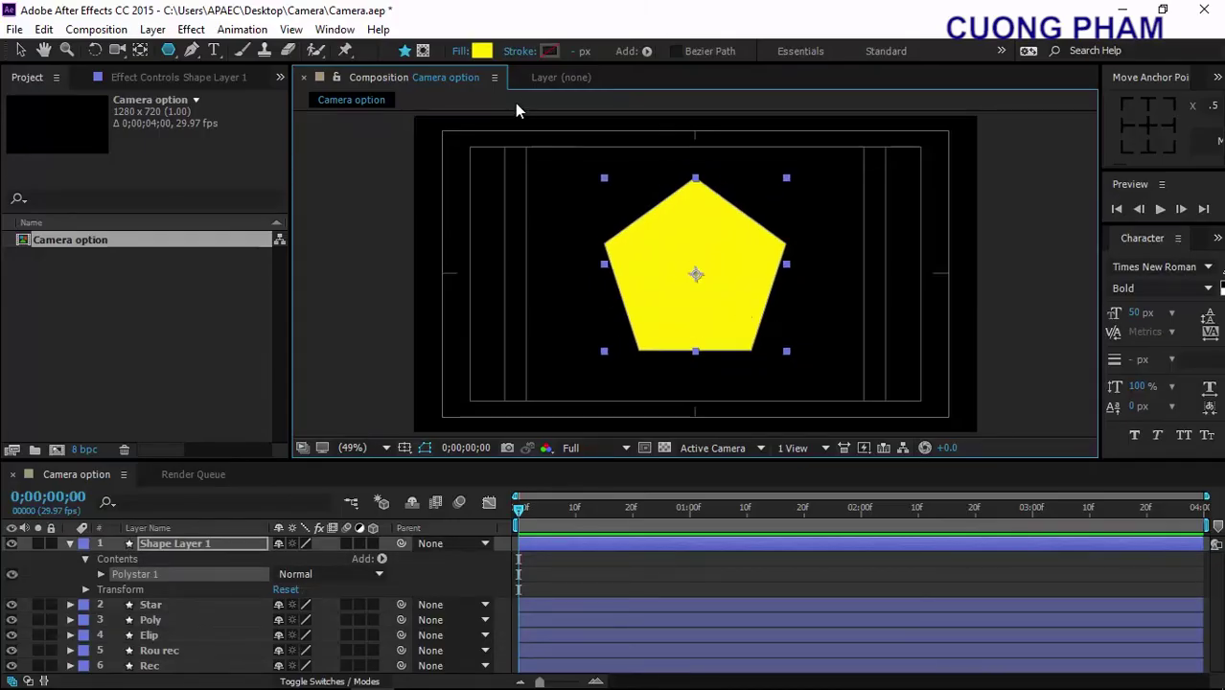
{"action": "left_click", "coordinate": [459, 51]}
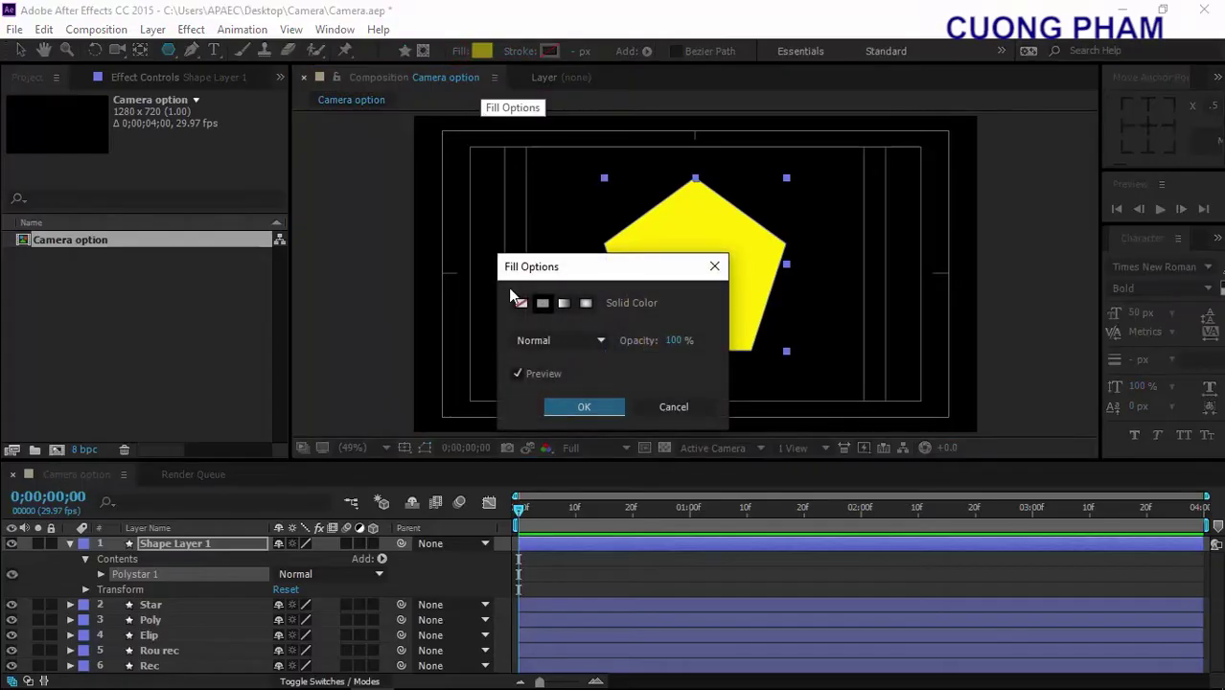
{"action": "left_click", "coordinate": [520, 304]}
{"action": "left_click", "coordinate": [561, 406]}
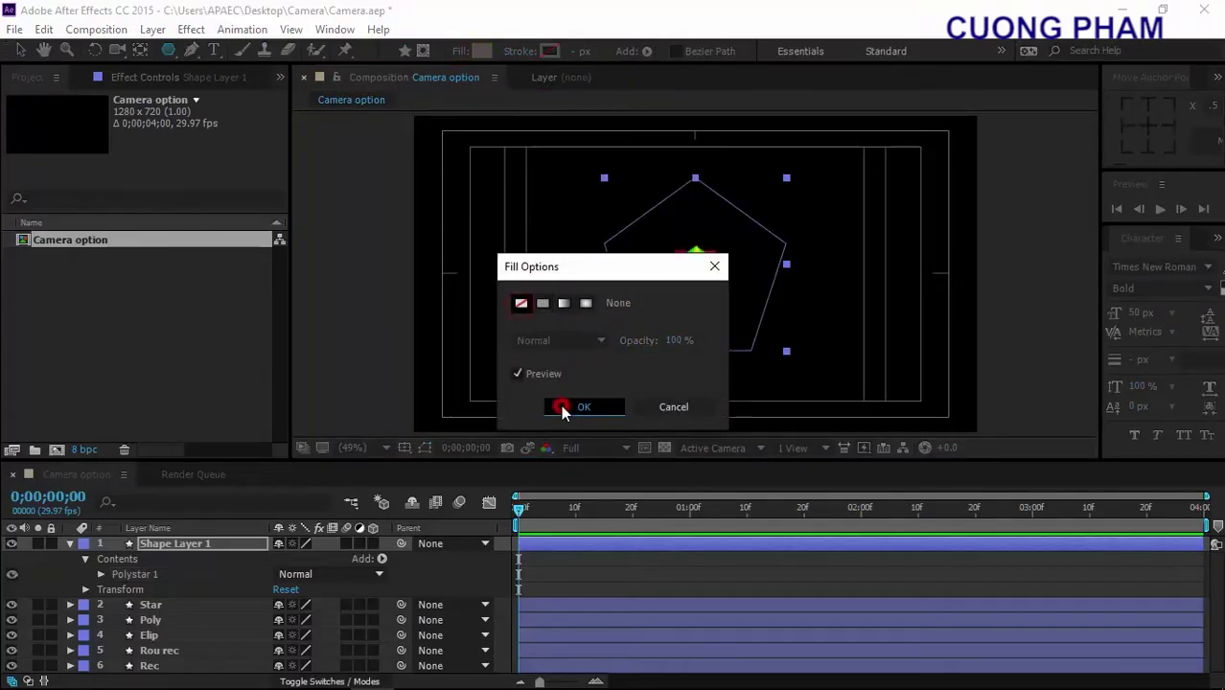
{"action": "left_click", "coordinate": [524, 56]}
{"action": "left_click", "coordinate": [543, 303]}
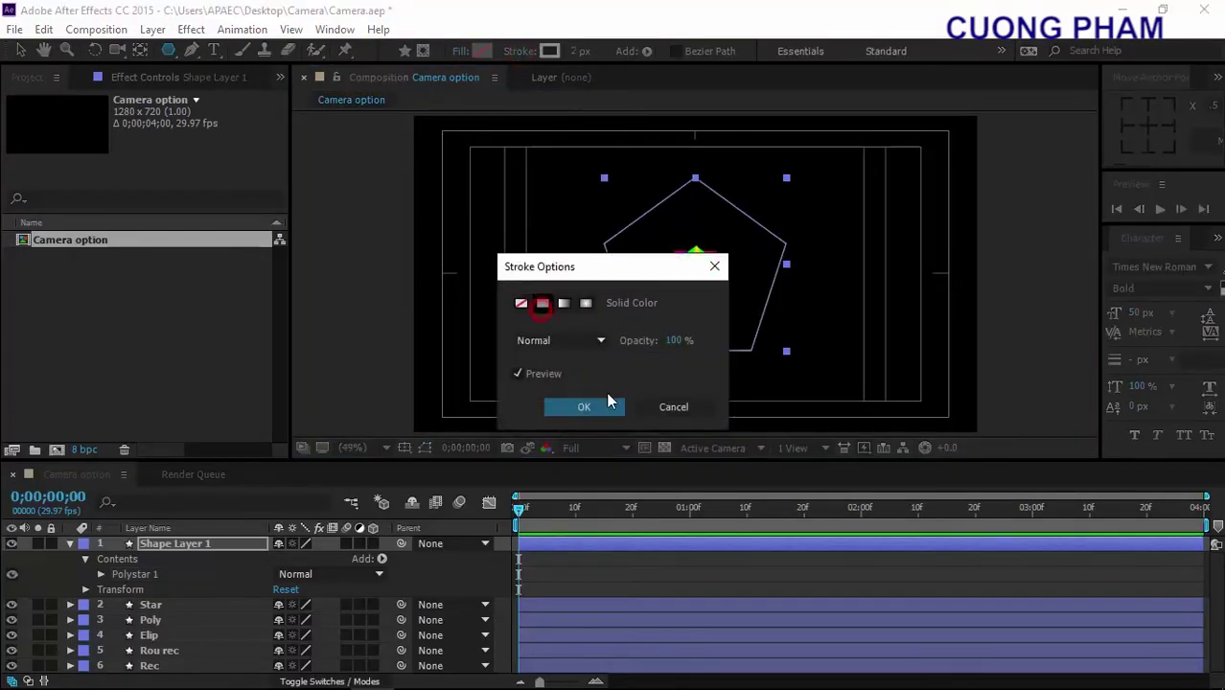
{"action": "left_click", "coordinate": [592, 407]}
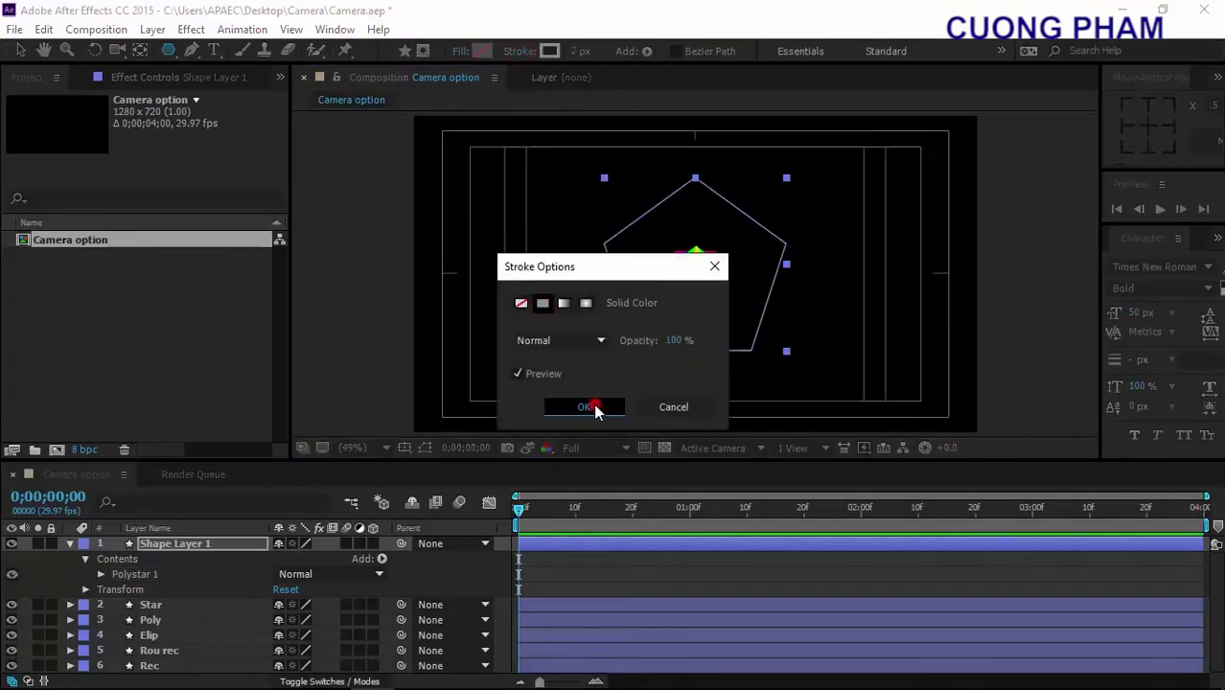
Rename the outline pentagon's layer to 'Stroke'.
{"action": "left_click", "coordinate": [176, 544]}
{"action": "key", "text": "Return"}
{"action": "type", "text": "Stroke"}
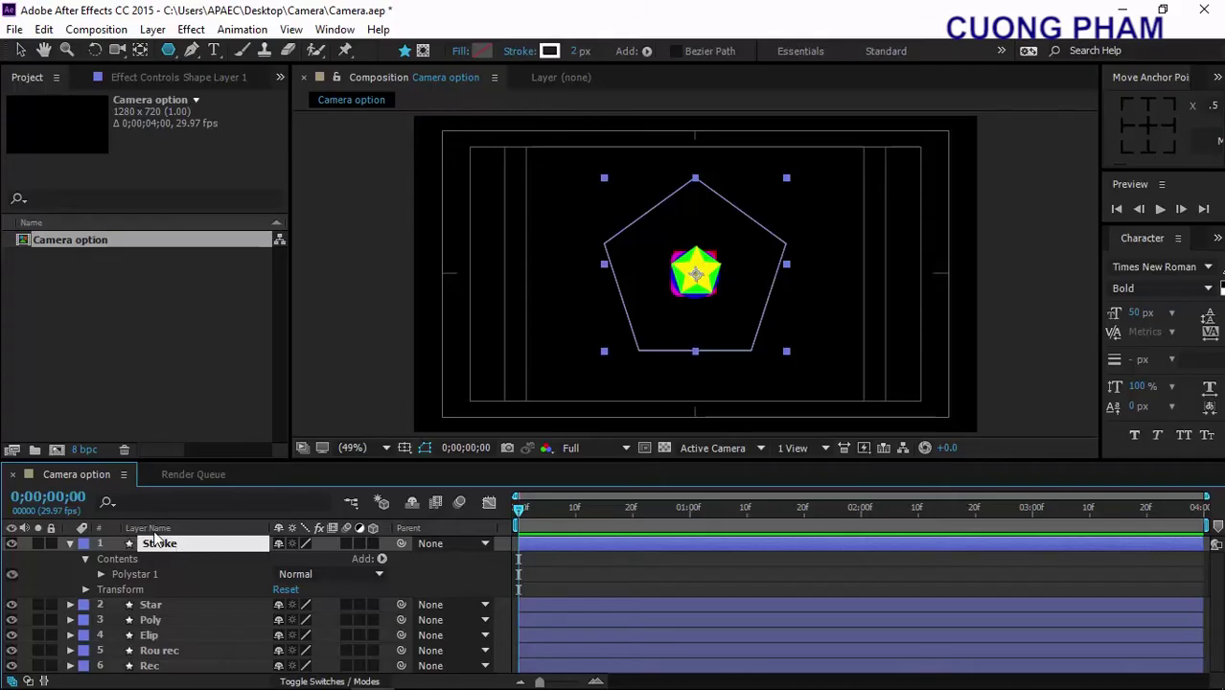
{"action": "left_click", "coordinate": [70, 544]}
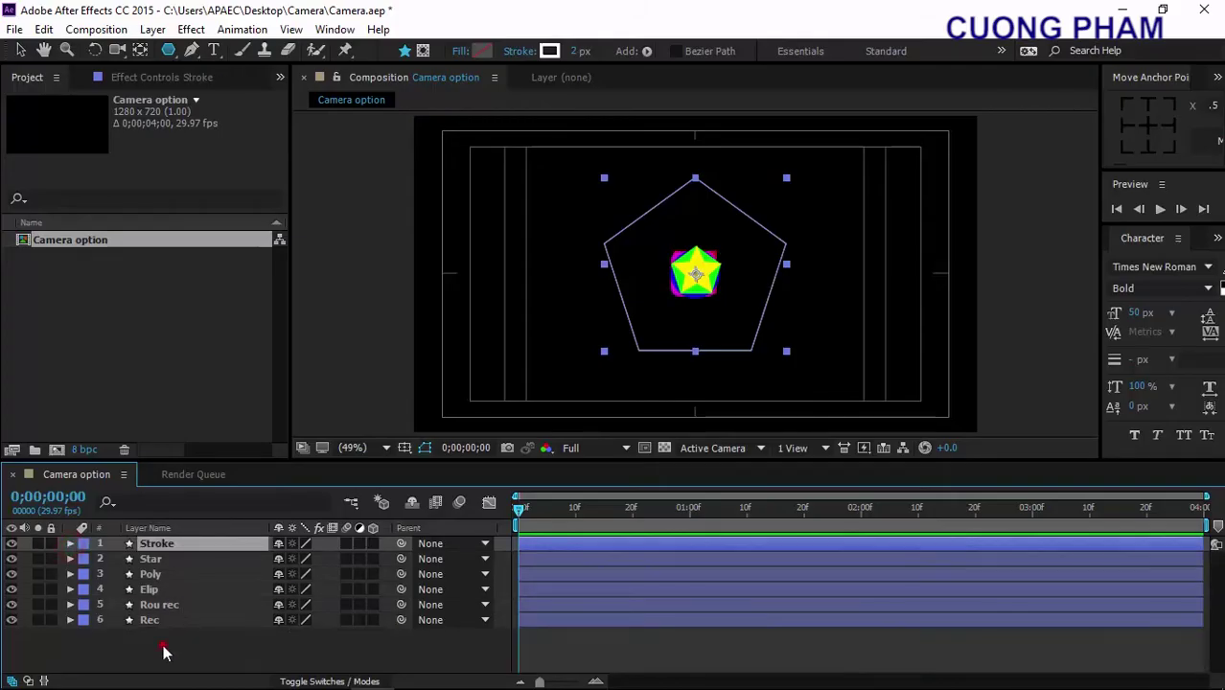
{"action": "left_click", "coordinate": [165, 653]}
Parent the Star, Poly, Elip, Rou rec and Rec layers to the Stroke layer with the pick whip.
{"action": "mouse_move", "coordinate": [160, 648]}
{"action": "left_mouse_down"}
{"action": "mouse_move", "coordinate": [154, 560]}
{"action": "mouse_move", "coordinate": [173, 560]}
{"action": "mouse_move", "coordinate": [162, 543]}
{"action": "left_mouse_up"}
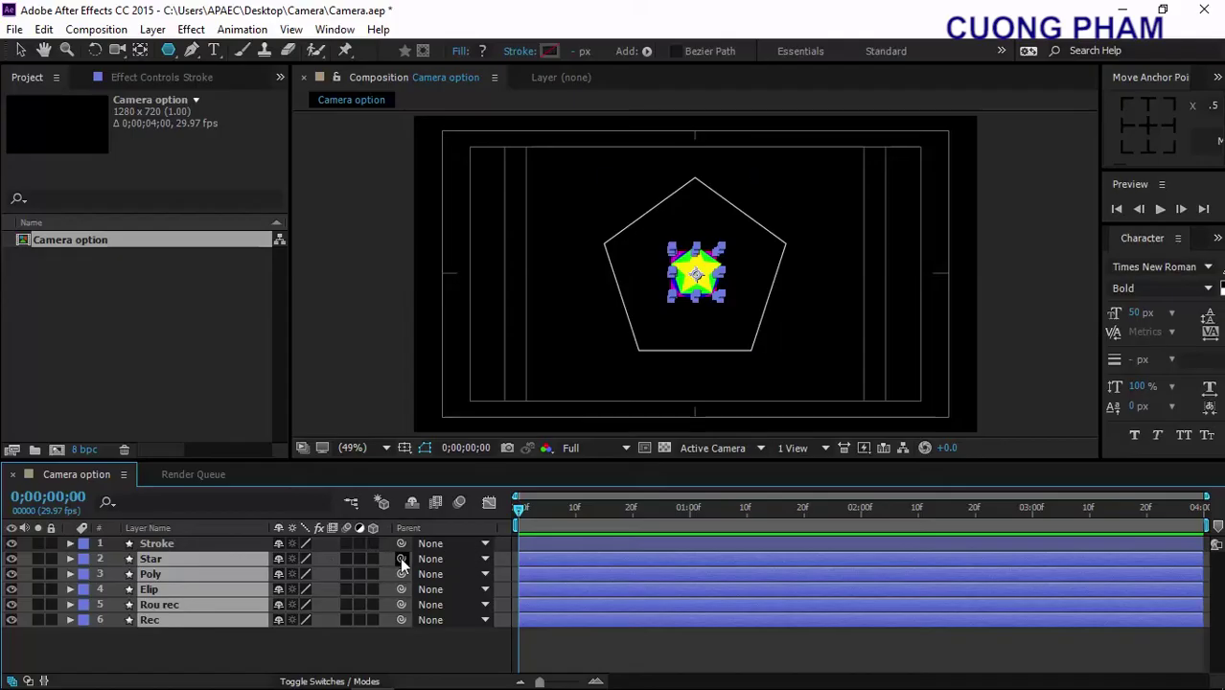
{"action": "mouse_move", "coordinate": [402, 559]}
{"action": "left_mouse_down"}
{"action": "mouse_move", "coordinate": [271, 566]}
{"action": "mouse_move", "coordinate": [224, 544]}
{"action": "mouse_move", "coordinate": [170, 542]}
{"action": "mouse_move", "coordinate": [184, 546]}
{"action": "left_mouse_up"}
{"action": "left_click", "coordinate": [70, 543]}
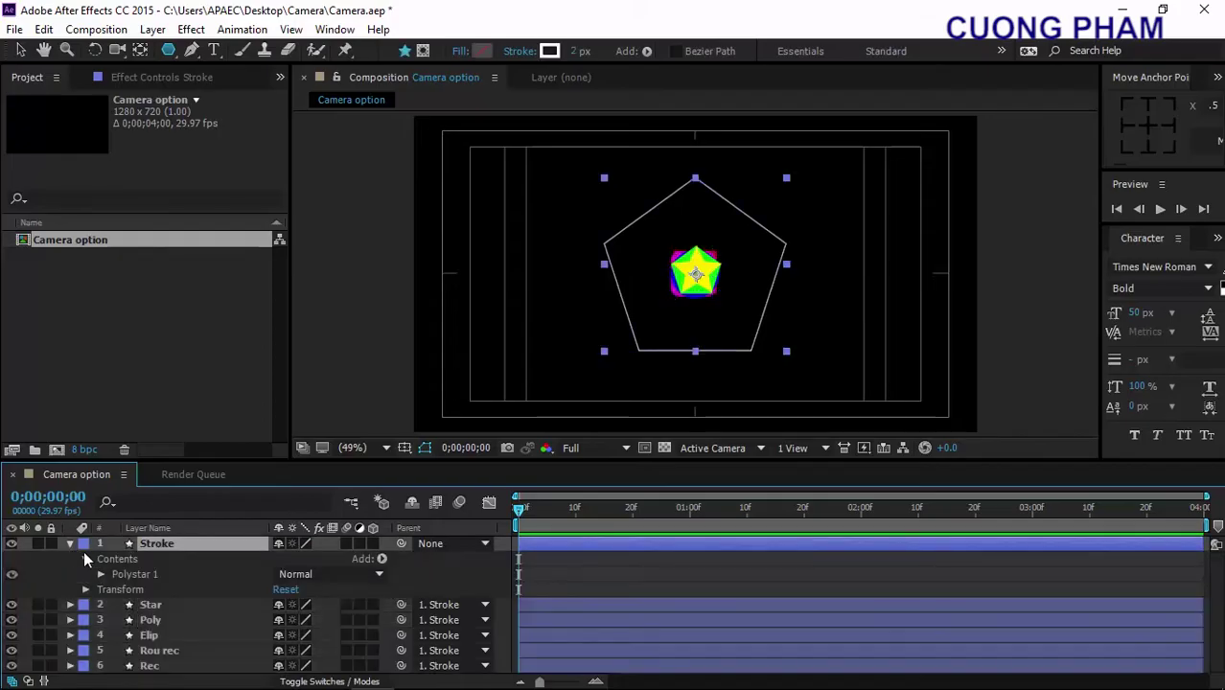
{"action": "left_click", "coordinate": [70, 544]}
{"action": "left_click", "coordinate": [177, 632]}
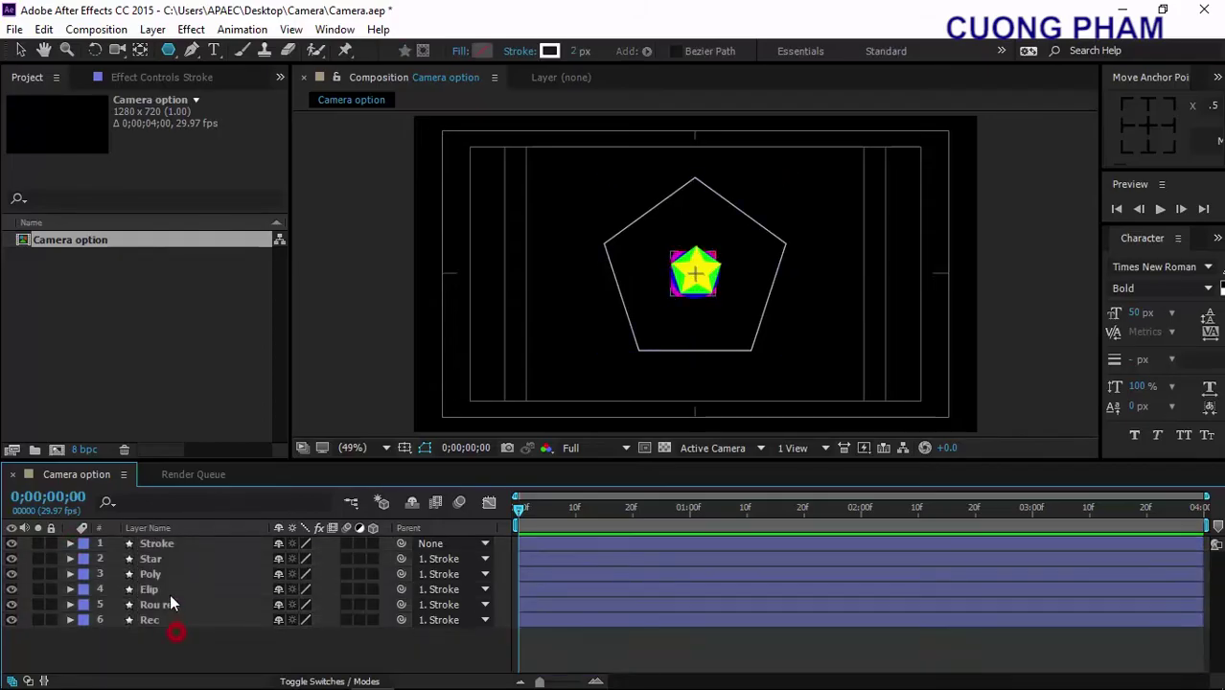
{"action": "left_click", "coordinate": [159, 561]}
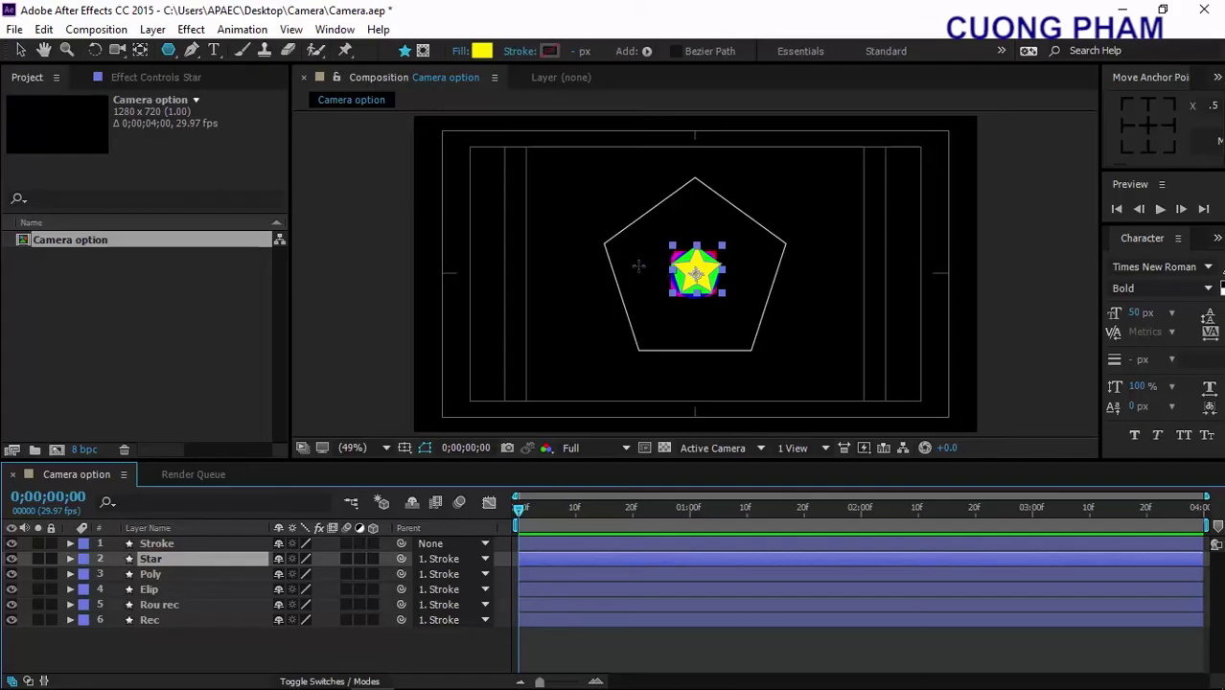
Move the star to the outline's upper-right corner, green pentagon lower-right, blue circle lower-left.
{"action": "left_click", "coordinate": [20, 49]}
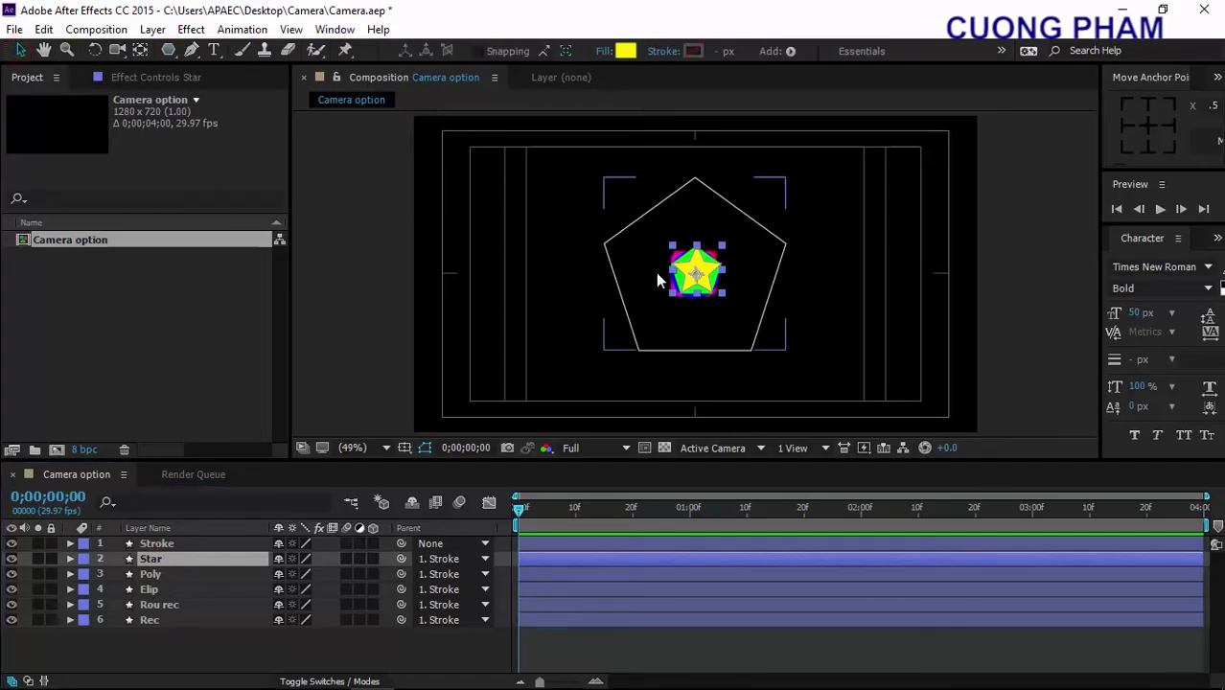
{"action": "left_click_drag", "start_coordinate": [688, 278], "coordinate": [784, 246]}
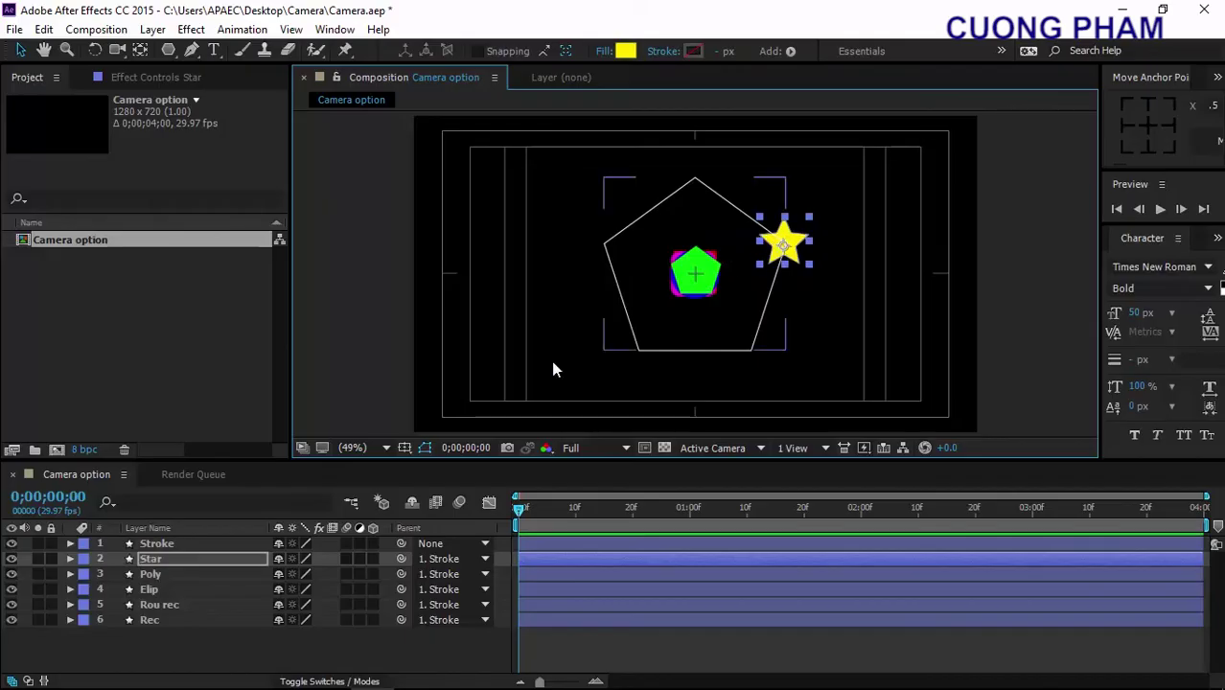
{"action": "left_click", "coordinate": [171, 574]}
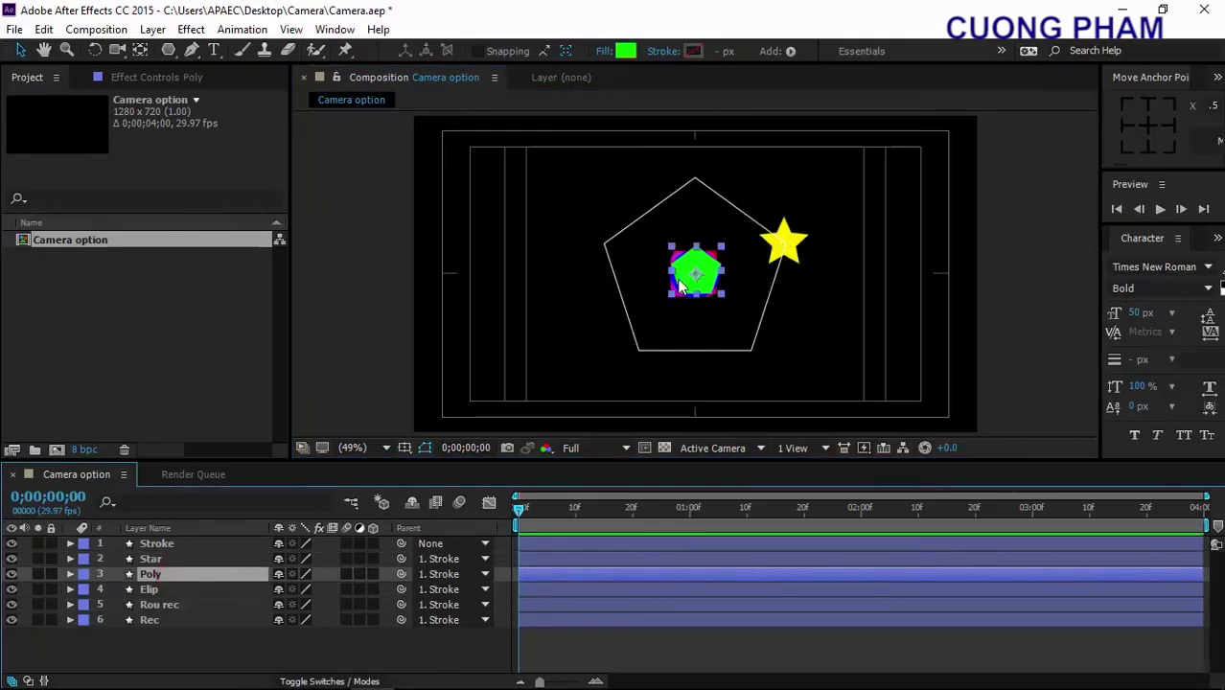
{"action": "left_click_drag", "start_coordinate": [683, 280], "coordinate": [736, 354]}
{"action": "key", "text": "Return"}
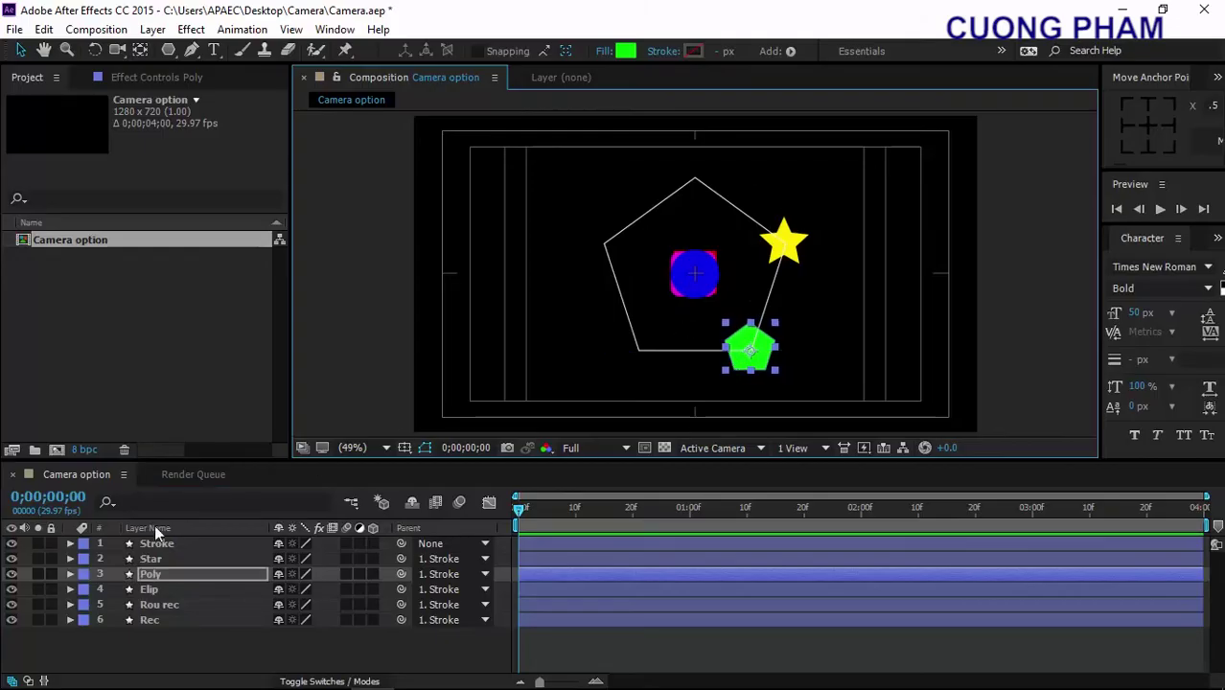
{"action": "left_click", "coordinate": [149, 590]}
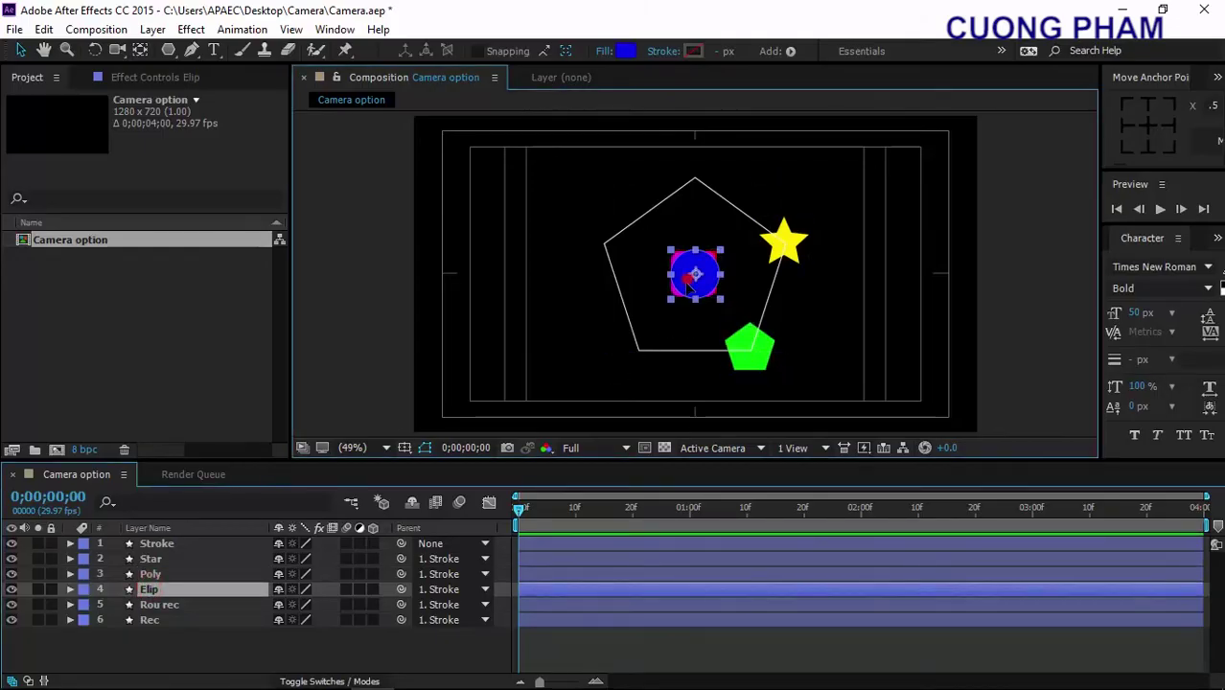
{"action": "left_click_drag", "start_coordinate": [689, 280], "coordinate": [635, 359]}
{"action": "key", "text": "Return"}
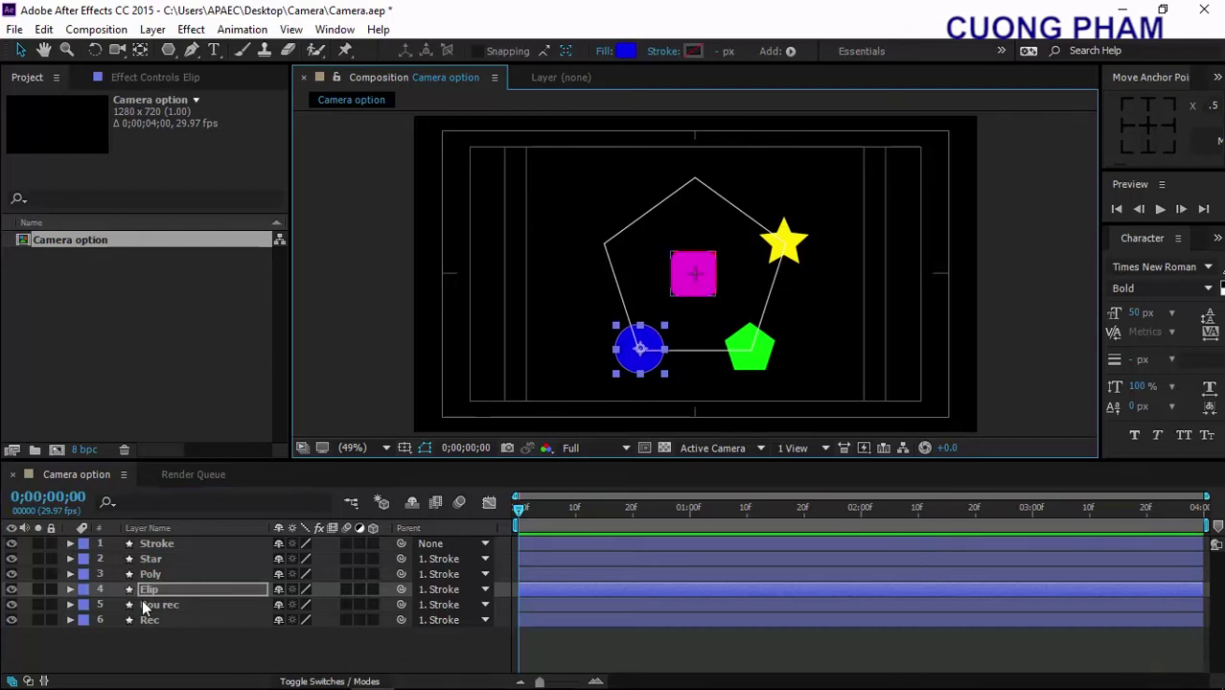
Move the pink rounded square to the upper-left corner and the red square to the top corner.
{"action": "left_click", "coordinate": [154, 605]}
{"action": "left_click_drag", "start_coordinate": [678, 290], "coordinate": [590, 257]}
{"action": "left_click", "coordinate": [199, 624]}
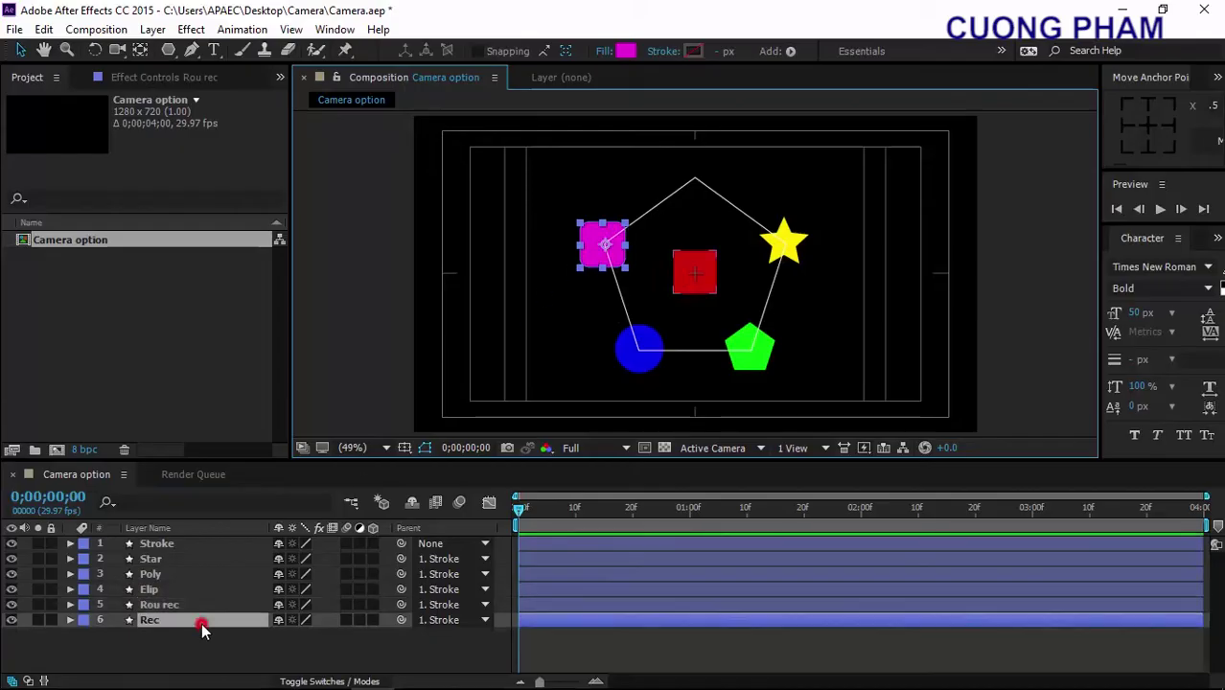
{"action": "left_click_drag", "start_coordinate": [686, 283], "coordinate": [682, 188]}
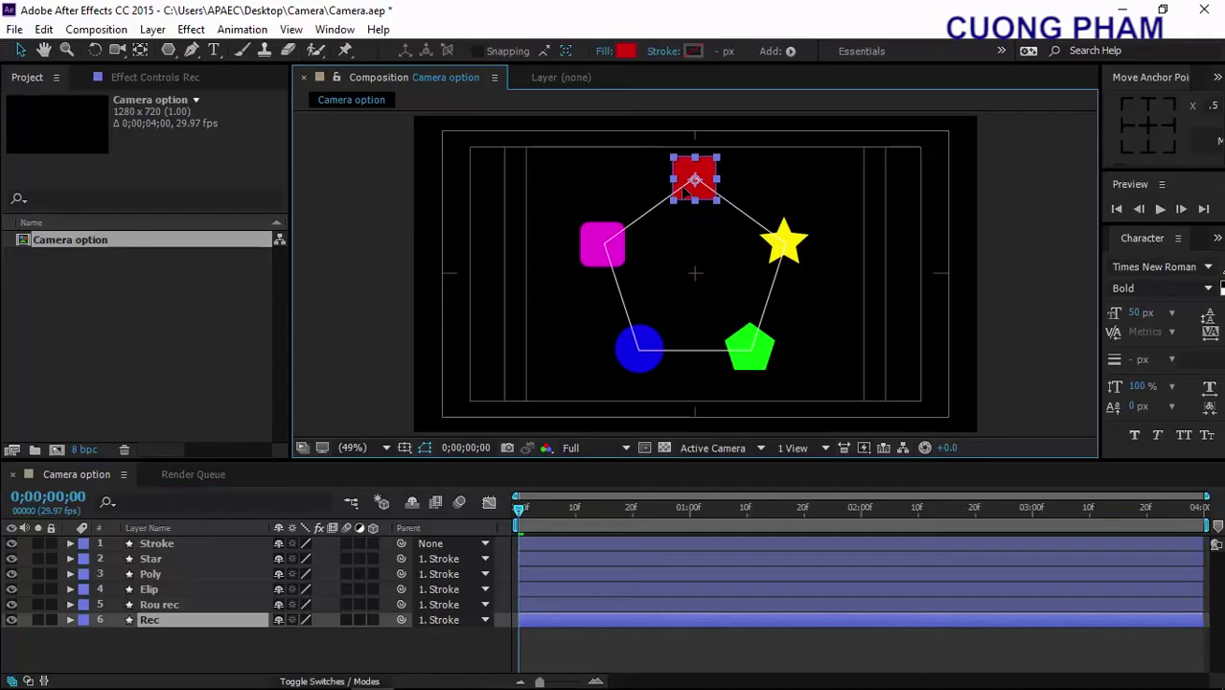
{"action": "left_click", "coordinate": [155, 542]}
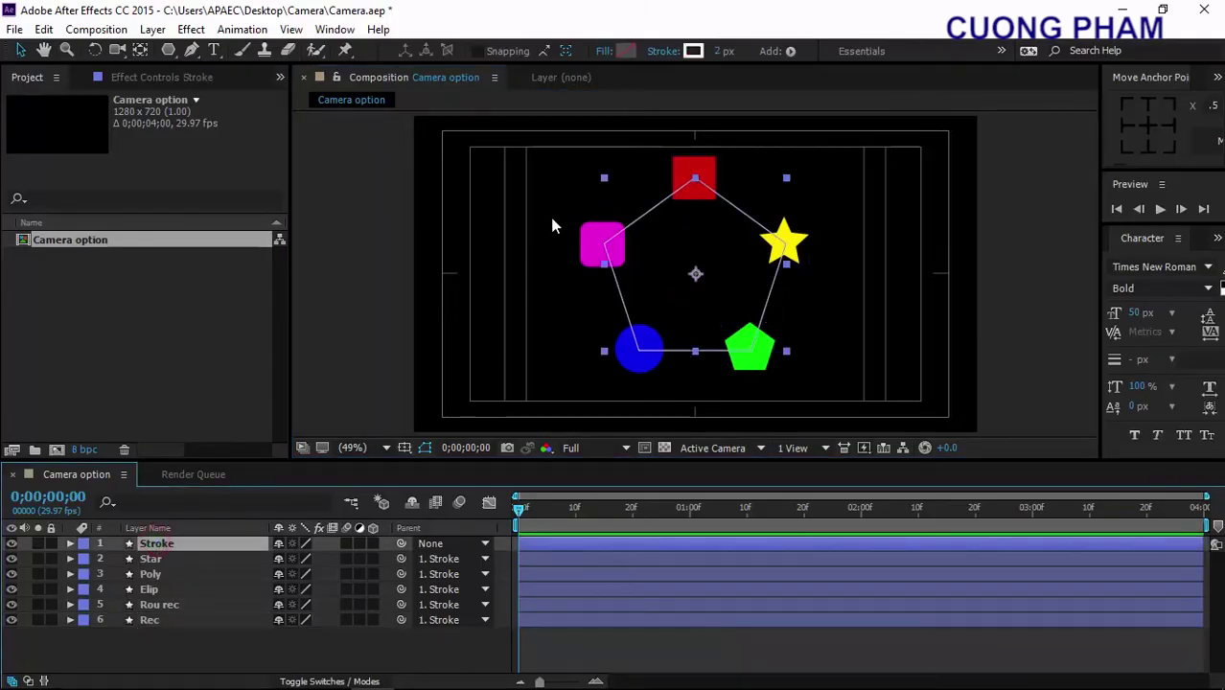
Turn on the 3D switch for all six layers.
{"action": "left_click", "coordinate": [69, 543]}
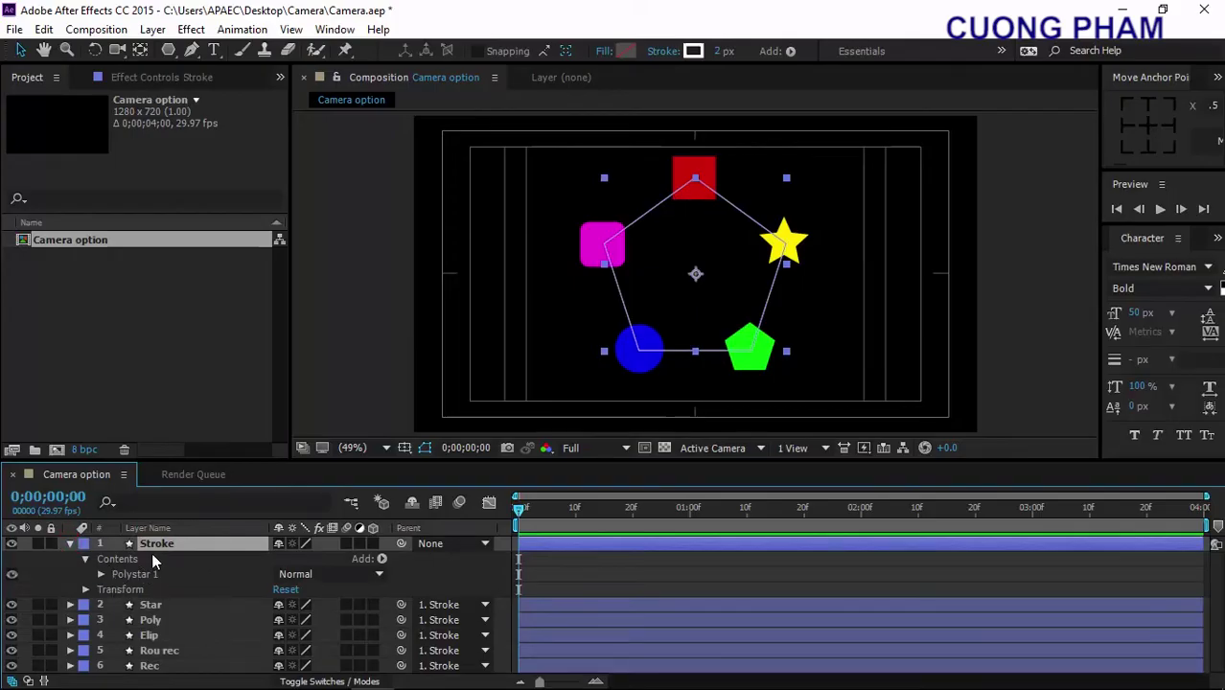
{"action": "left_click", "coordinate": [86, 591]}
{"action": "scroll", "coordinate": [198, 614], "scroll_direction": "down", "scroll_amount": 2}
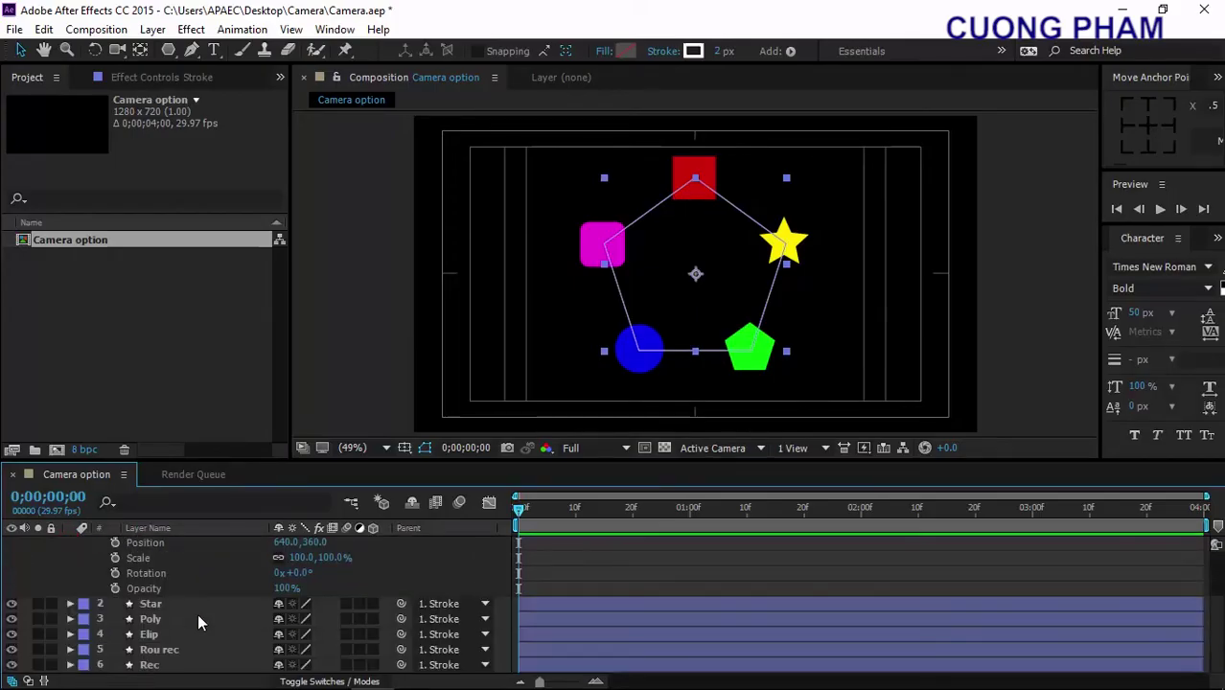
{"action": "scroll", "coordinate": [197, 614], "scroll_direction": "up", "scroll_amount": 2}
{"action": "left_click", "coordinate": [69, 544]}
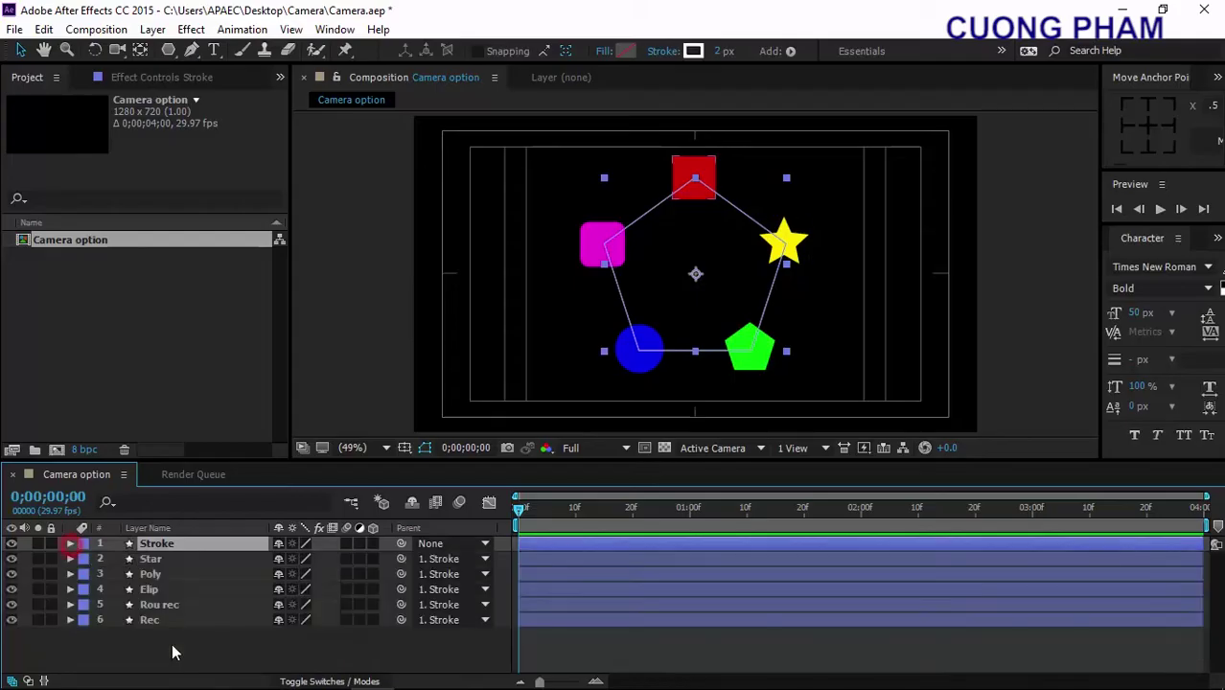
{"action": "left_click_drag", "start_coordinate": [144, 658], "coordinate": [171, 539]}
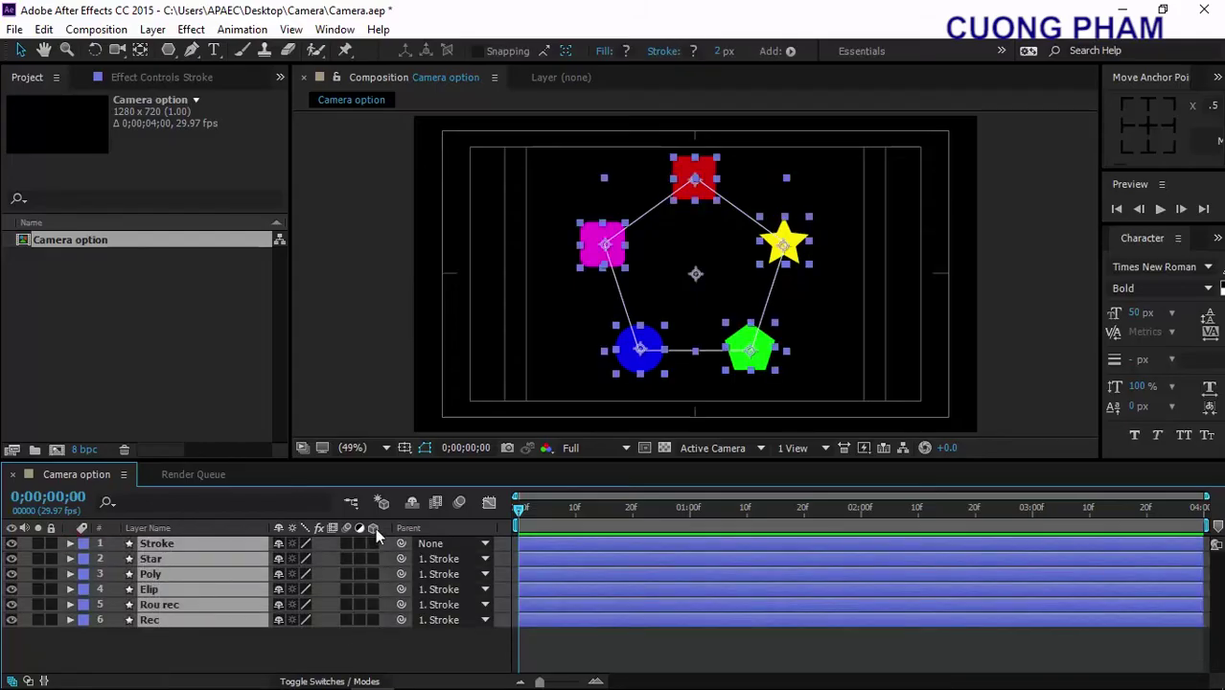
{"action": "left_click", "coordinate": [375, 621]}
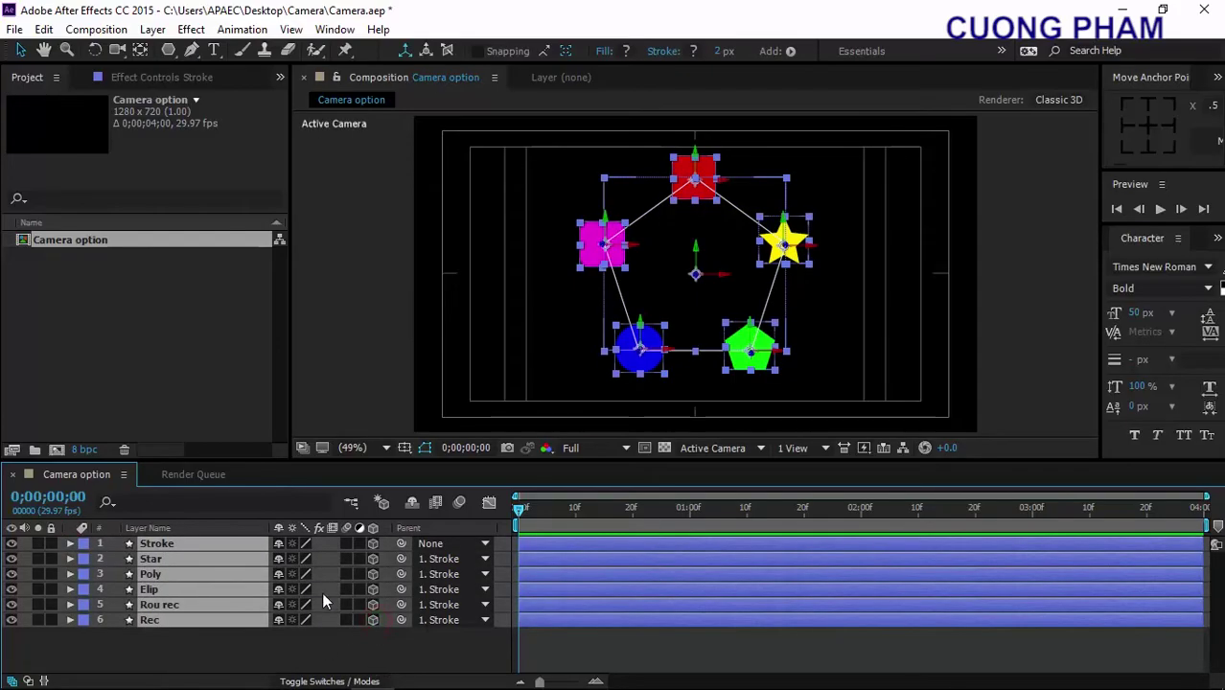
{"action": "left_click", "coordinate": [160, 637]}
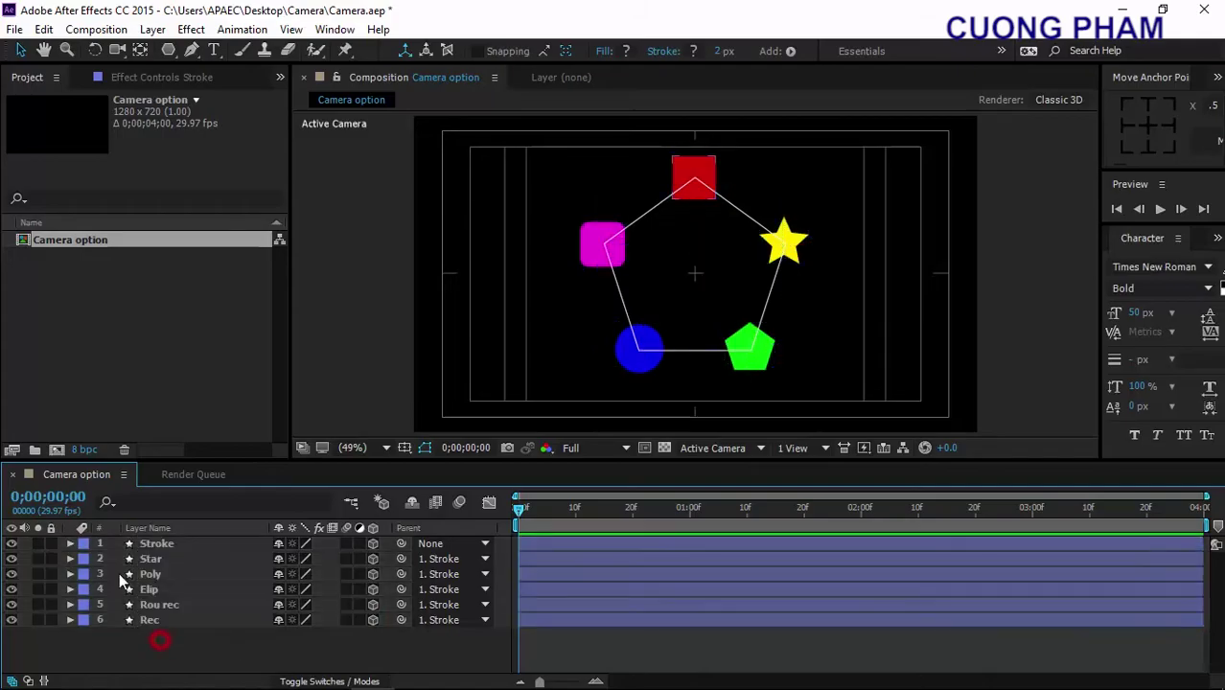
Keyframe Stroke's Z Rotation from 0x at the start to 1x at 0;00;03;29, and preview the spin.
{"action": "left_click", "coordinate": [70, 543]}
{"action": "scroll", "coordinate": [119, 602], "scroll_direction": "down", "scroll_amount": 3}
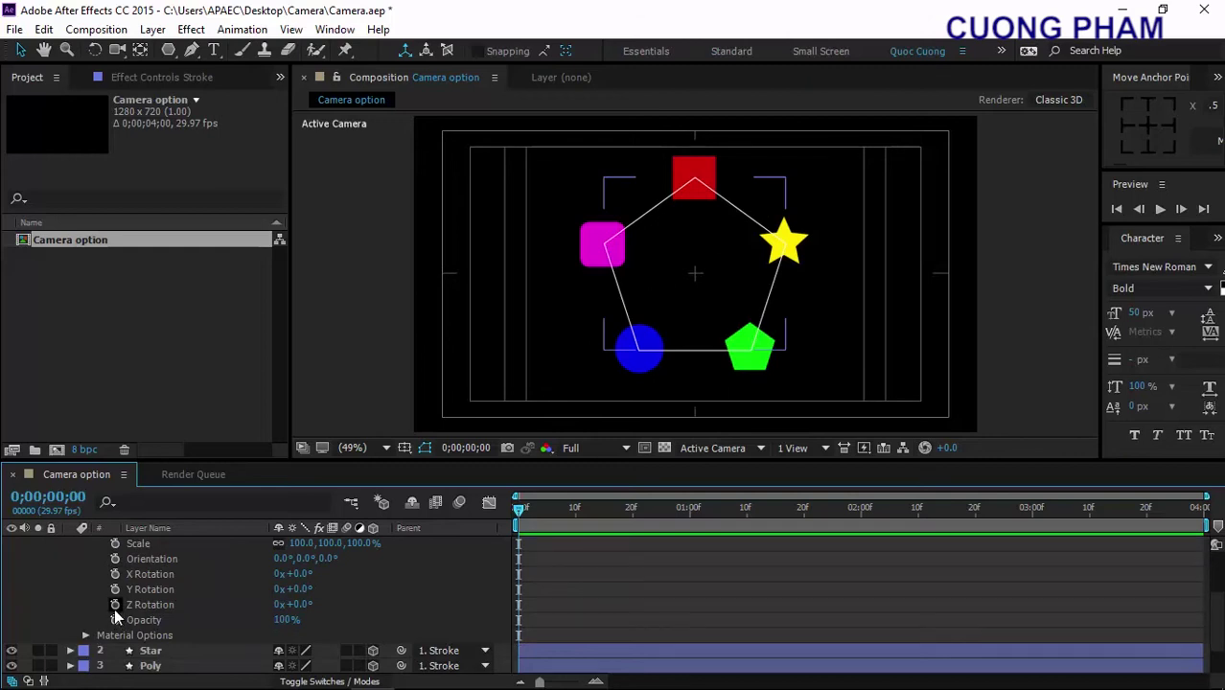
{"action": "left_click", "coordinate": [114, 605]}
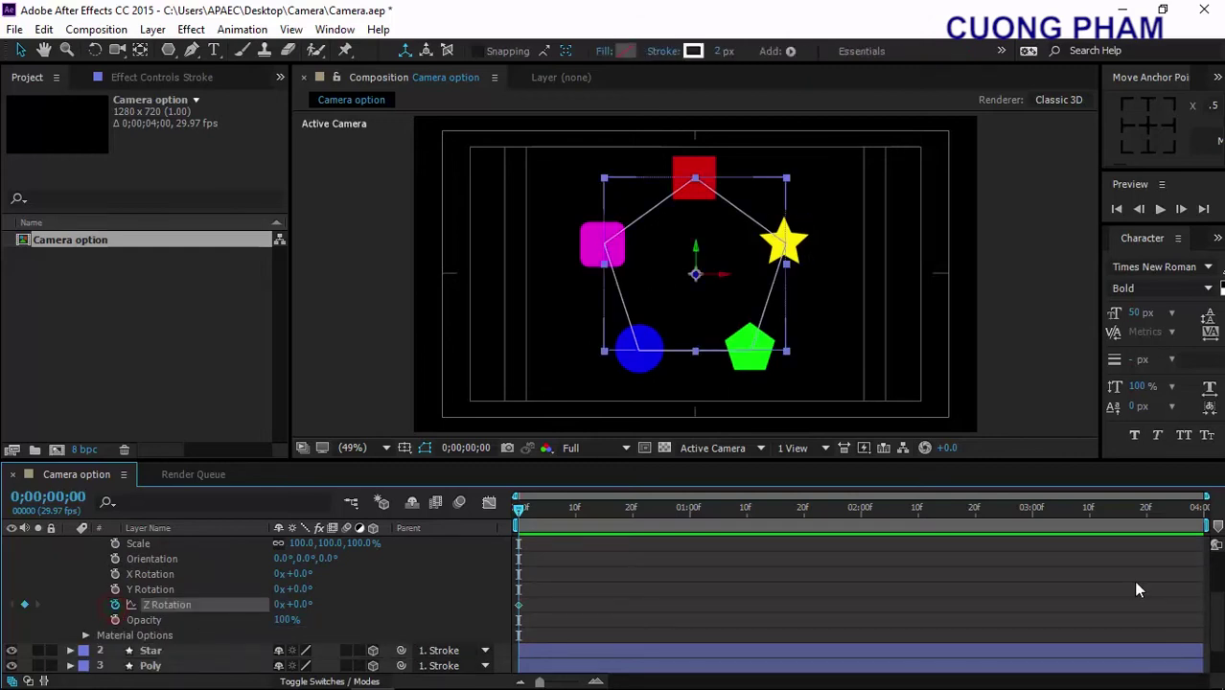
{"action": "left_click", "coordinate": [1194, 509]}
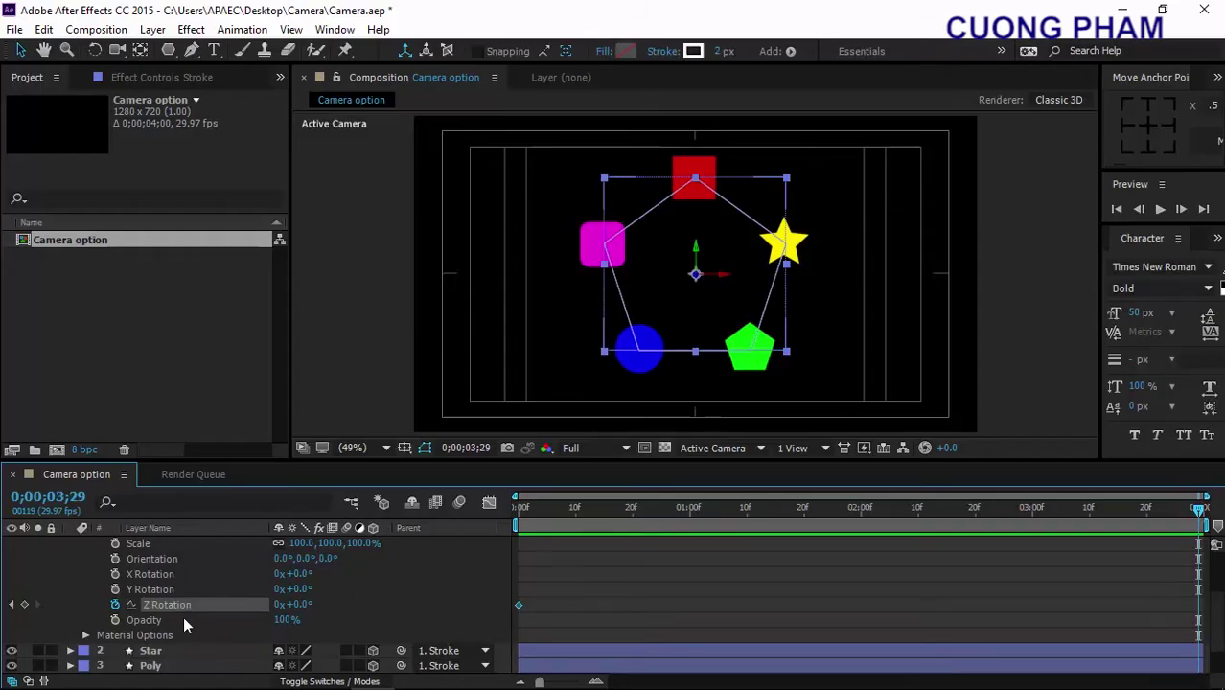
{"action": "left_click", "coordinate": [278, 604]}
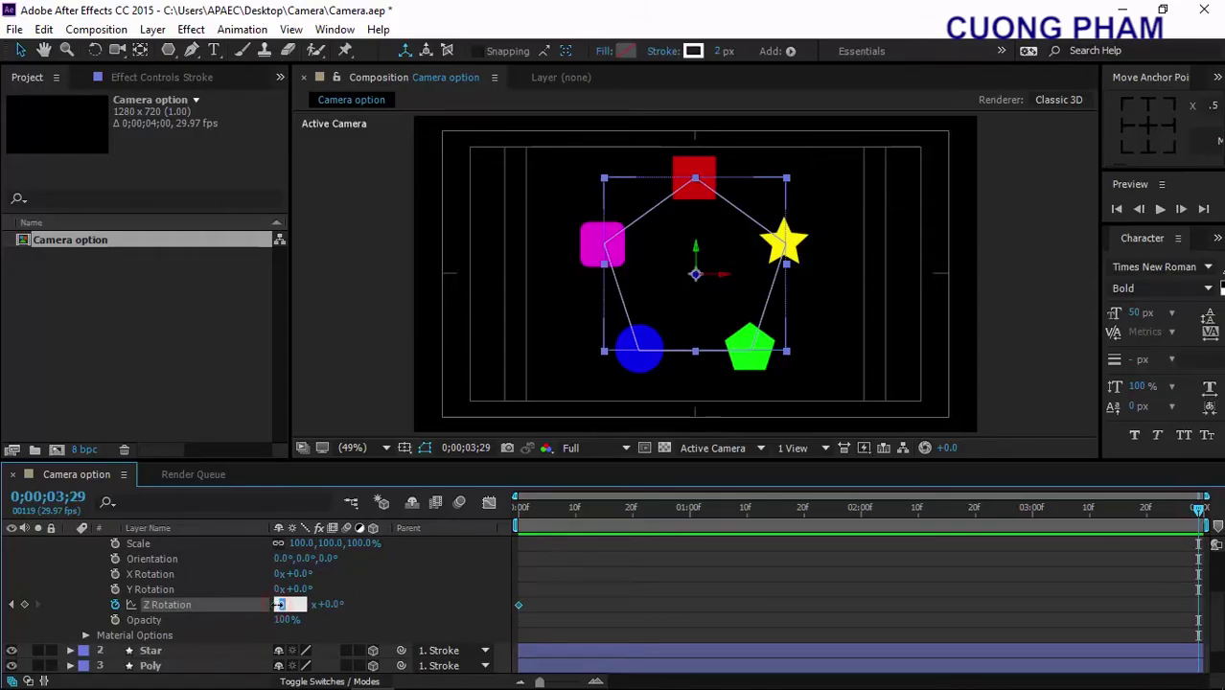
{"action": "type", "text": "1"}
{"action": "left_click", "coordinate": [424, 609]}
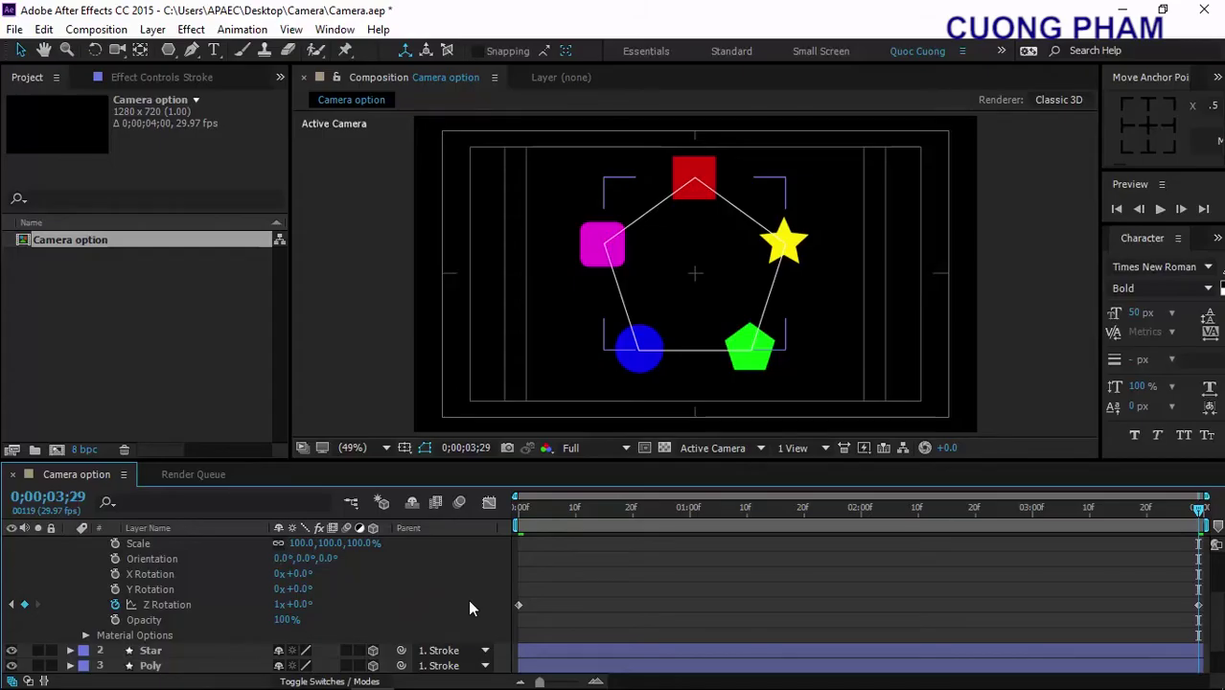
{"action": "key", "text": "space"}
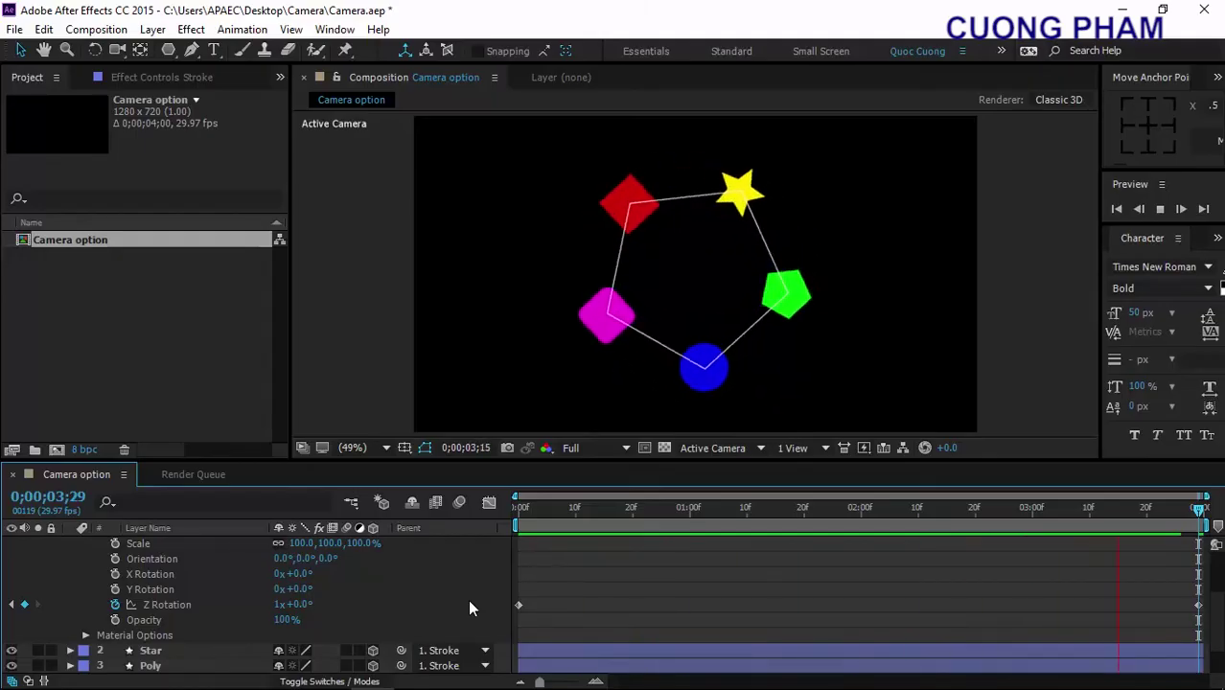
{"action": "key", "text": "space"}
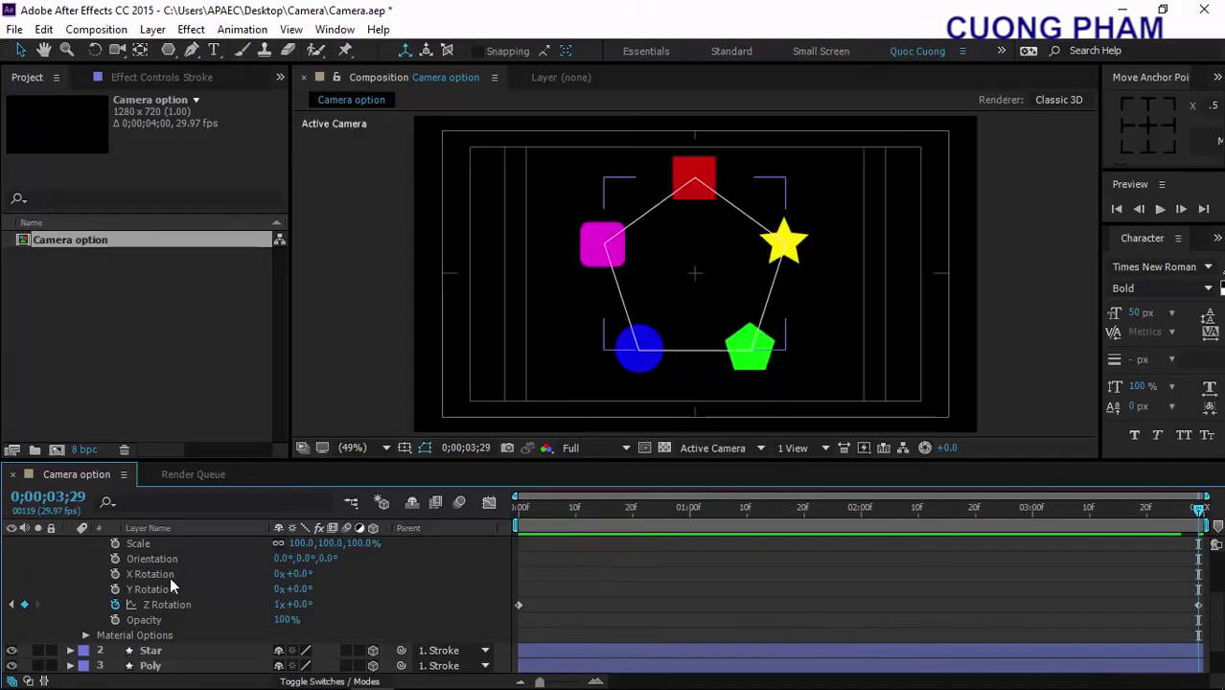
Set the Stroke layer's X Rotation to -45° and start the preview.
{"action": "scroll", "coordinate": [56, 574], "scroll_direction": "up", "scroll_amount": 2}
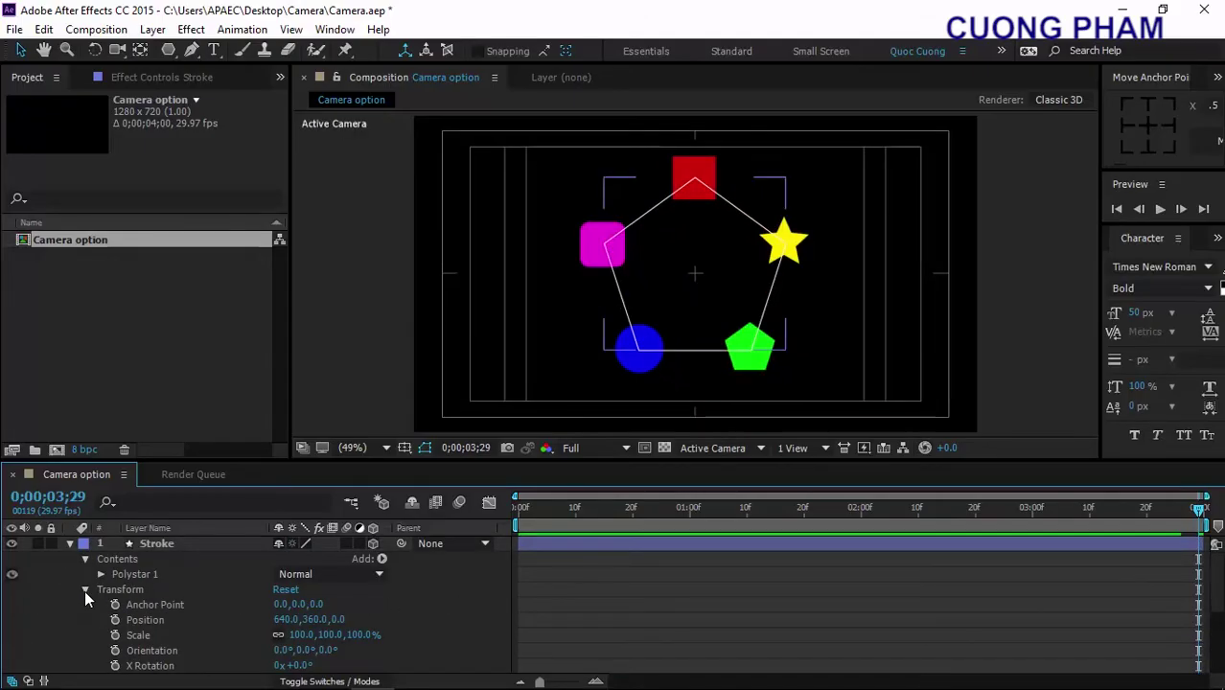
{"action": "scroll", "coordinate": [81, 630], "scroll_direction": "down", "scroll_amount": 1}
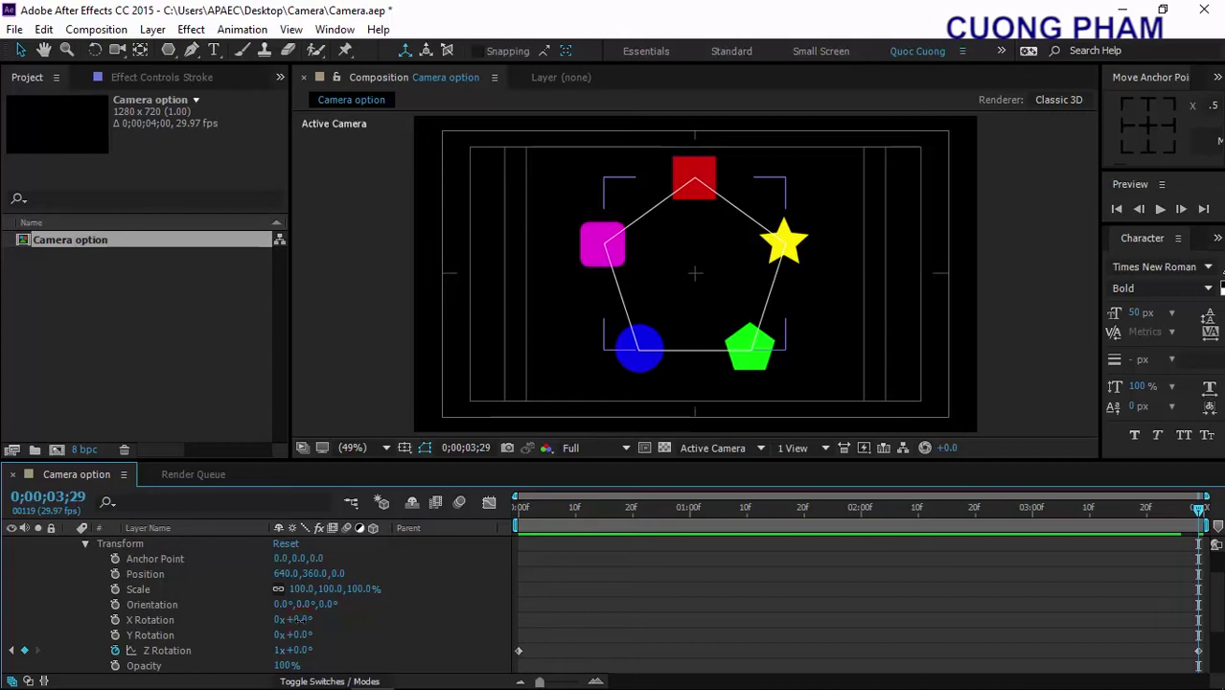
{"action": "left_click_drag", "start_coordinate": [294, 620], "coordinate": [263, 624]}
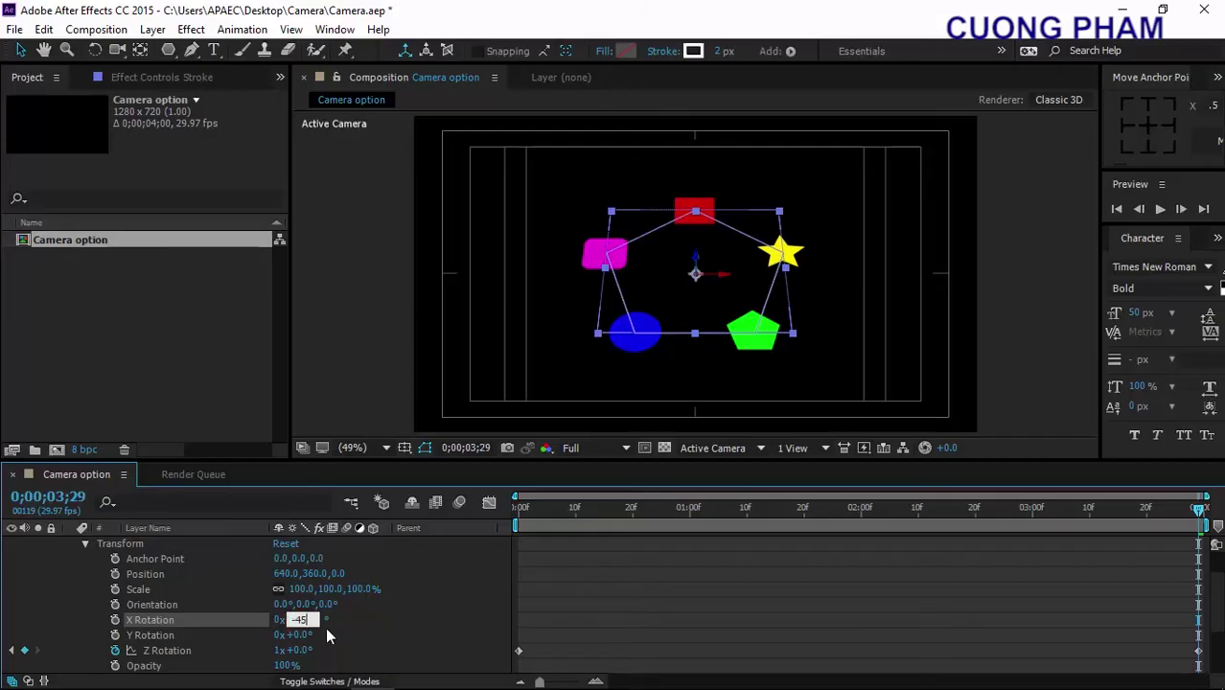
{"action": "left_click", "coordinate": [363, 625]}
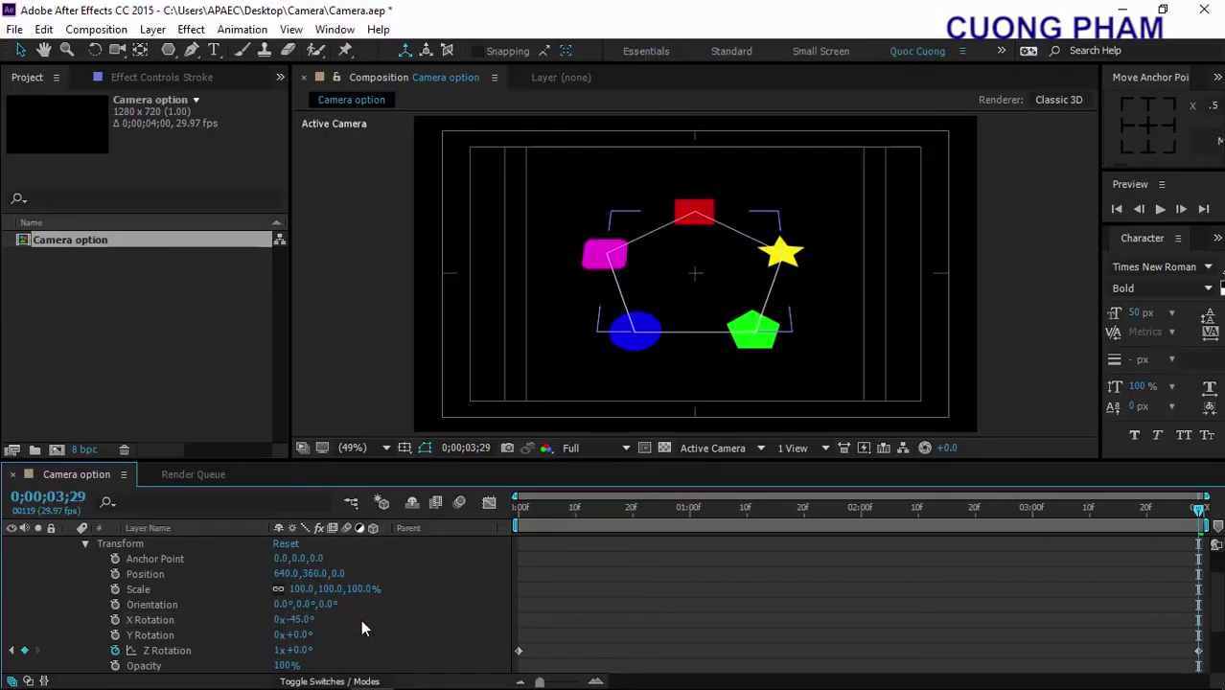
{"action": "key", "text": "space"}
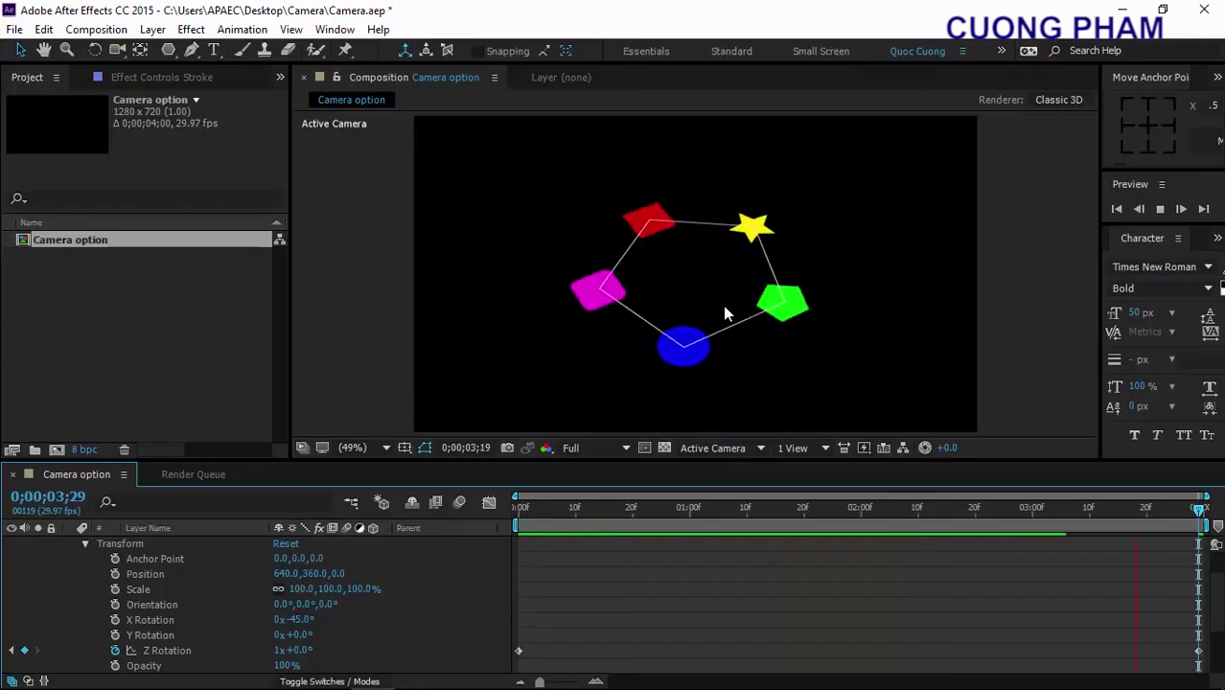
Replay the -45° tilted spinning ring, stop it, and deselect the shape layer.
{"action": "key", "text": "space"}
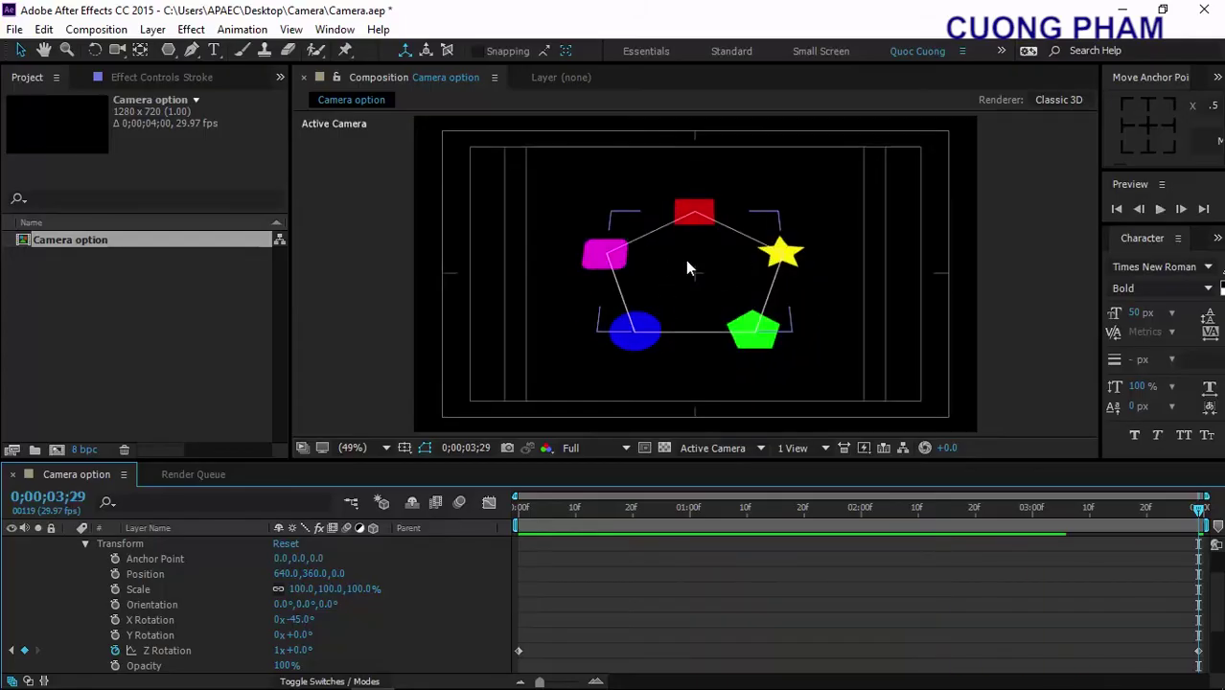
{"action": "key", "text": "space"}
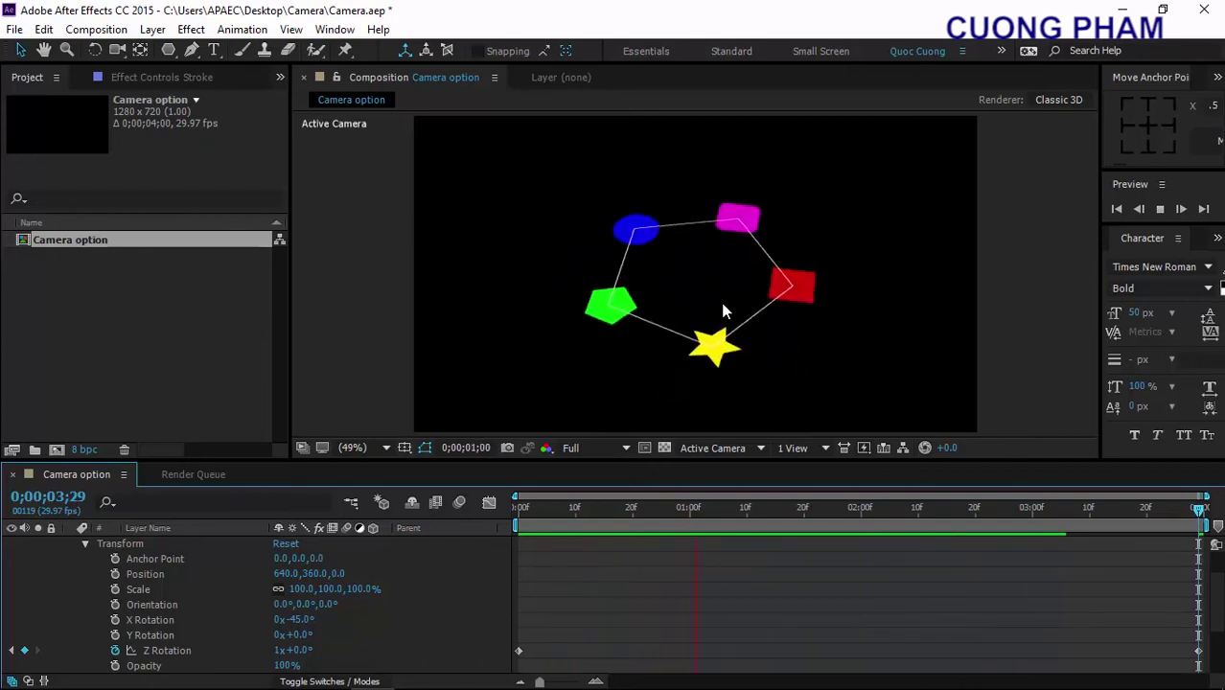
{"action": "key", "text": "space"}
{"action": "left_click", "coordinate": [644, 367]}
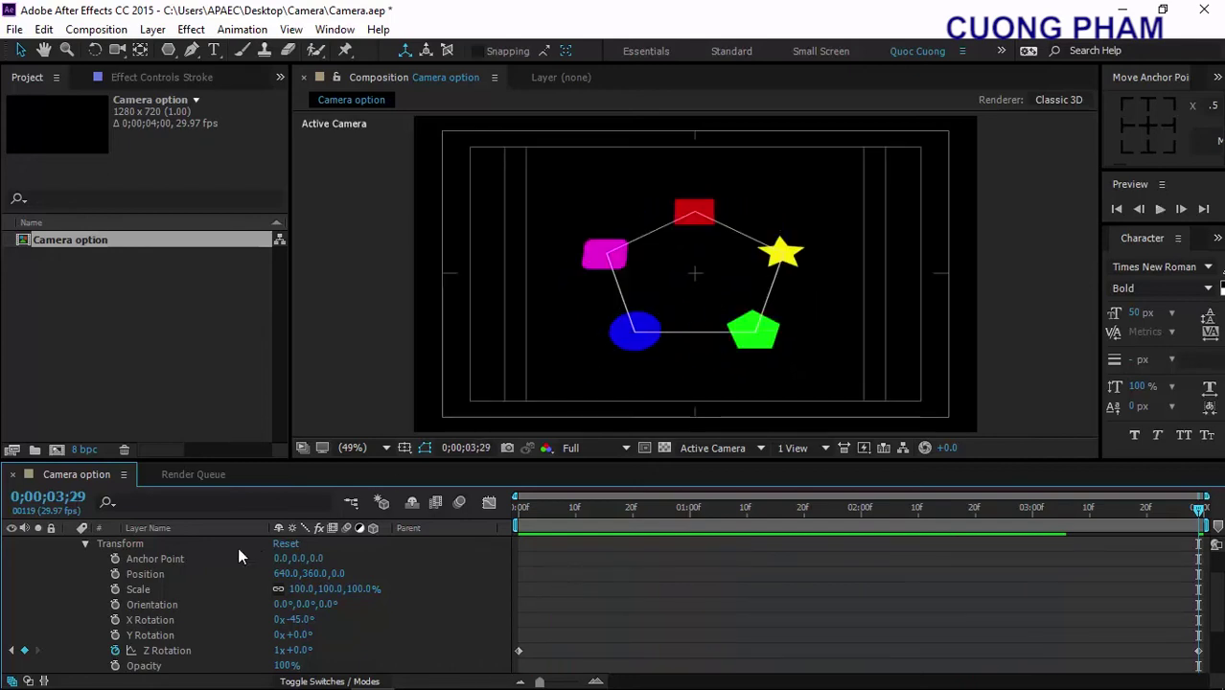
{"action": "scroll", "coordinate": [217, 573], "scroll_direction": "up", "scroll_amount": 2}
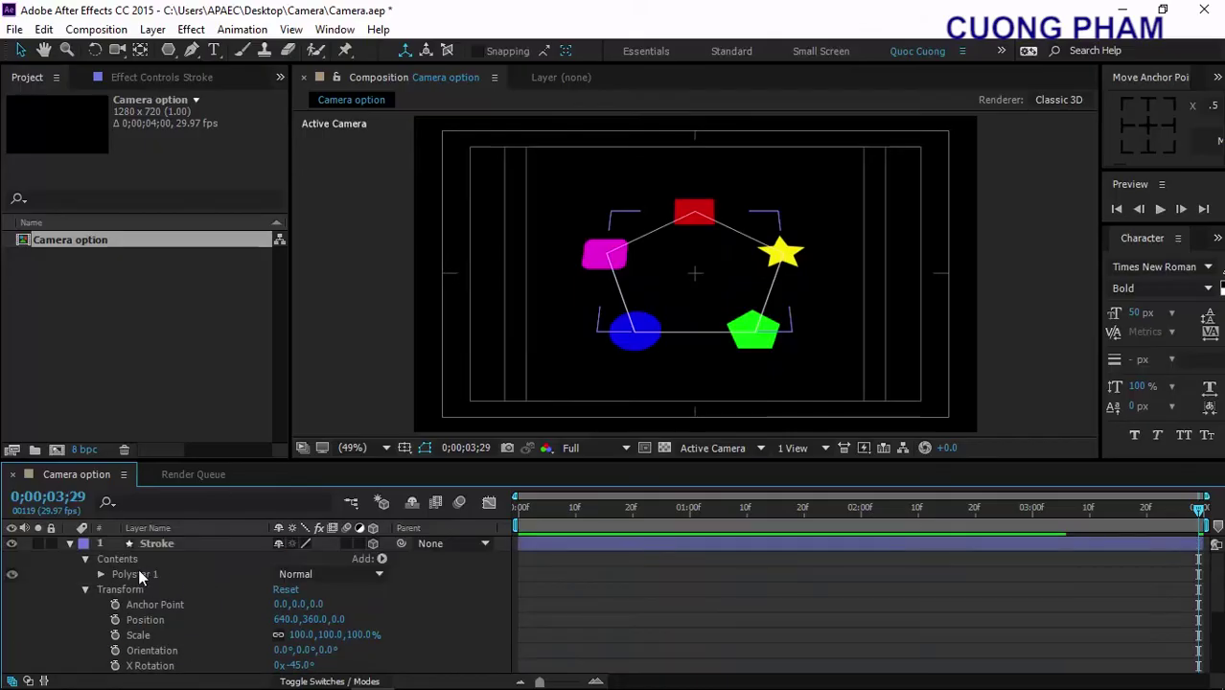
Add a 35mm camera layer, Camera 1, then select the Star through Rec shape layers.
{"action": "left_click", "coordinate": [69, 543]}
{"action": "left_click", "coordinate": [135, 634]}
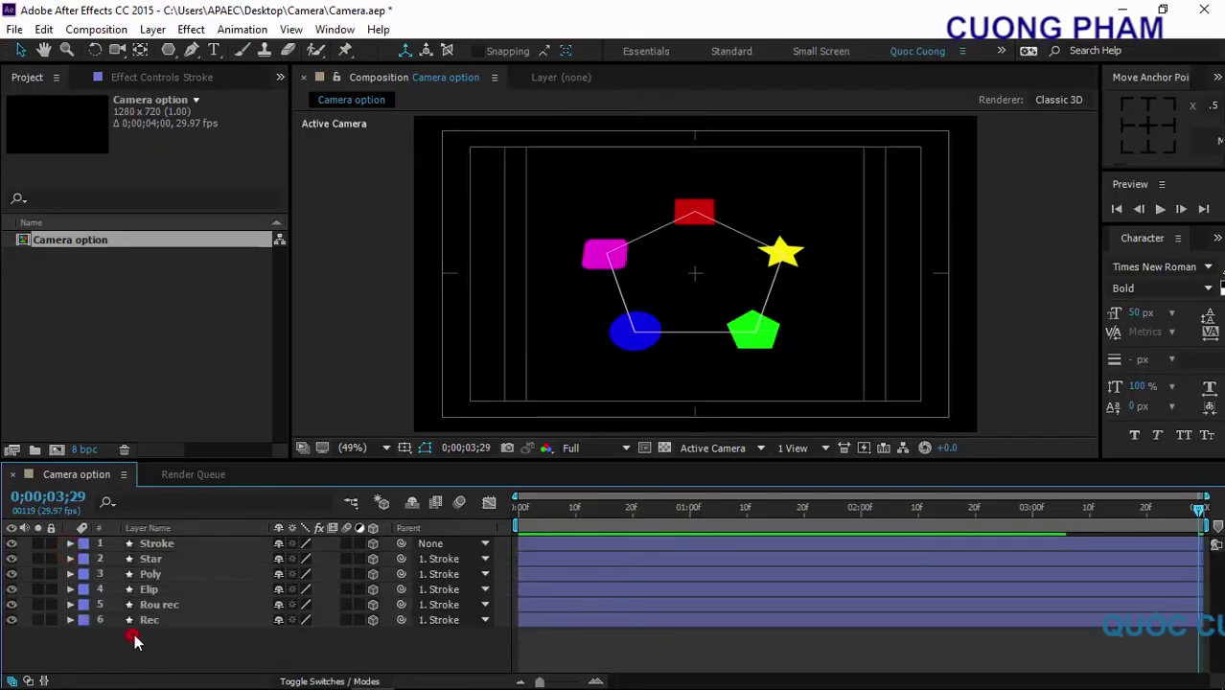
{"action": "left_click", "coordinate": [152, 29]}
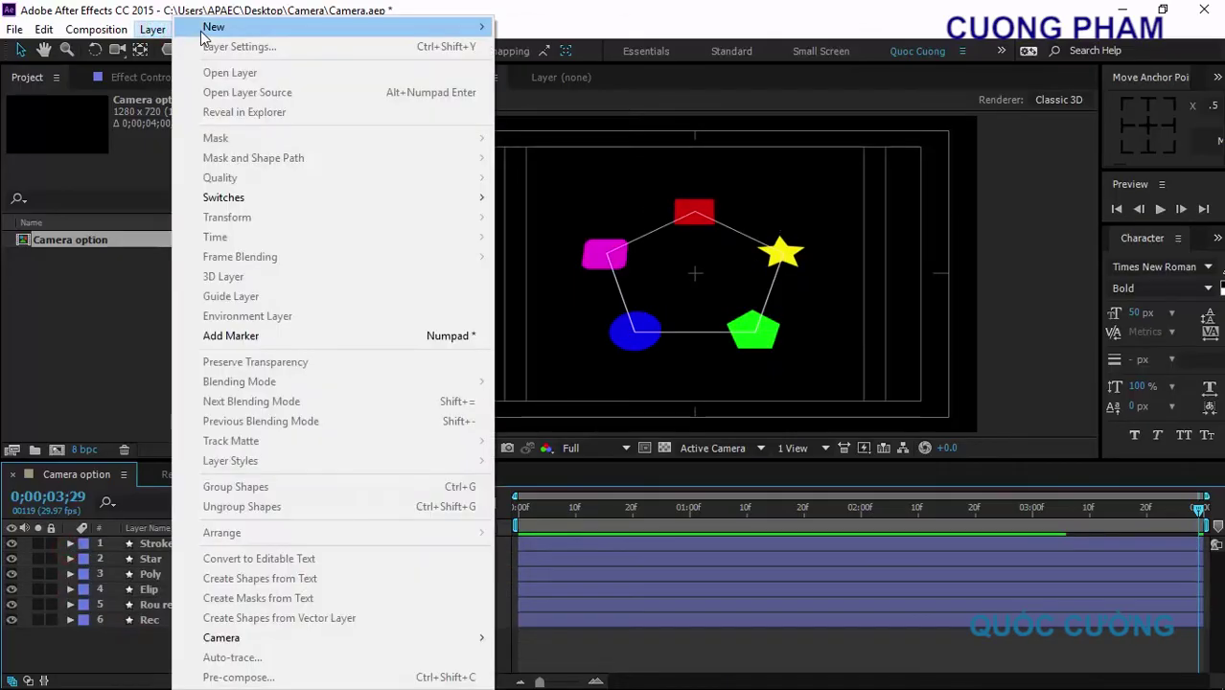
{"action": "left_click", "coordinate": [202, 28]}
{"action": "left_click", "coordinate": [542, 87]}
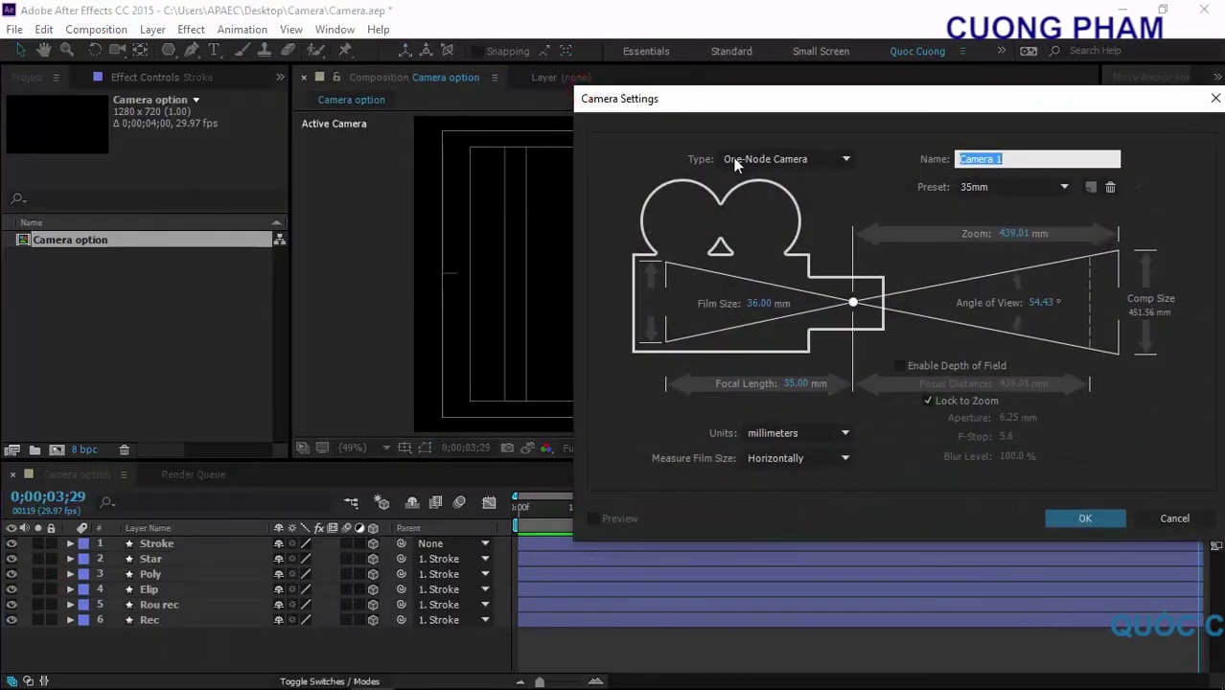
{"action": "left_click", "coordinate": [1093, 518]}
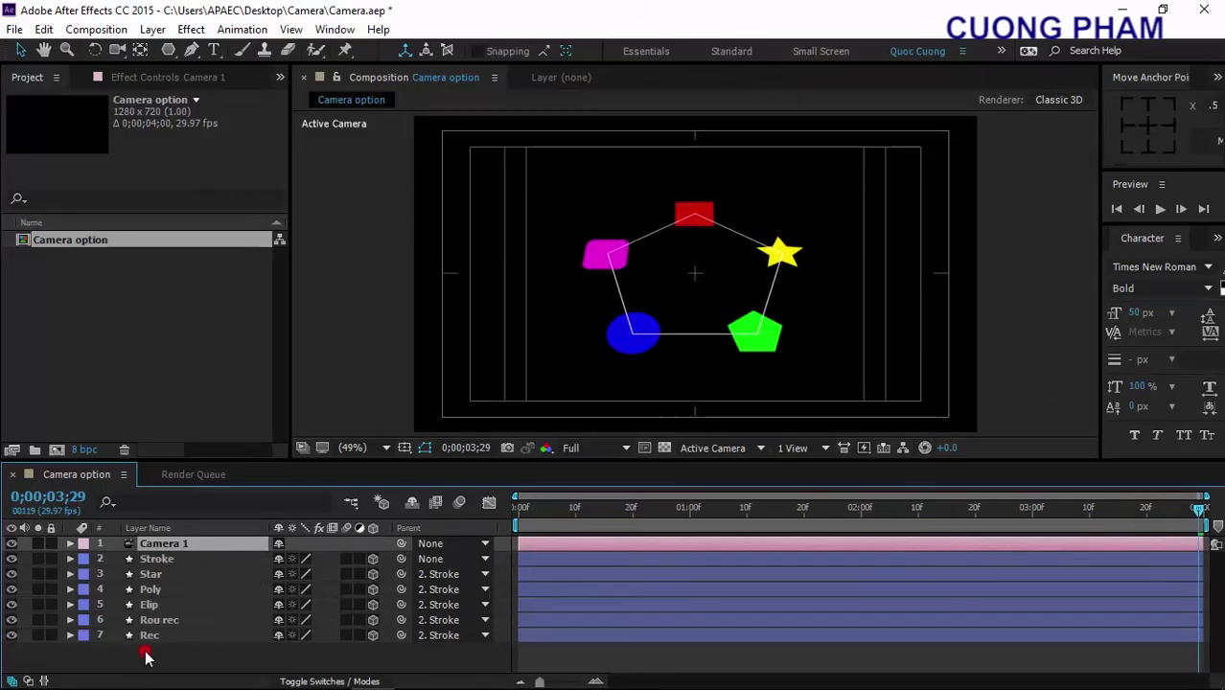
{"action": "left_click_drag", "start_coordinate": [146, 657], "coordinate": [159, 577]}
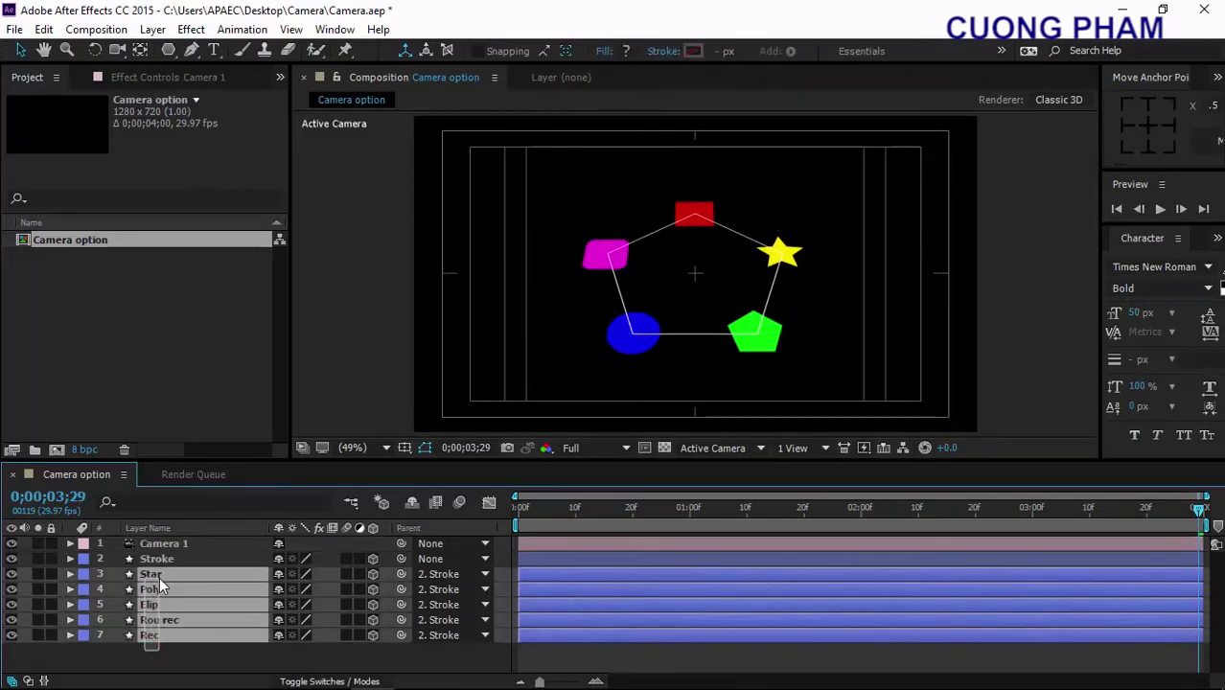
Set Auto-Orient to Orient Towards Camera for the five selected shape layers.
{"action": "right_click", "coordinate": [209, 608]}
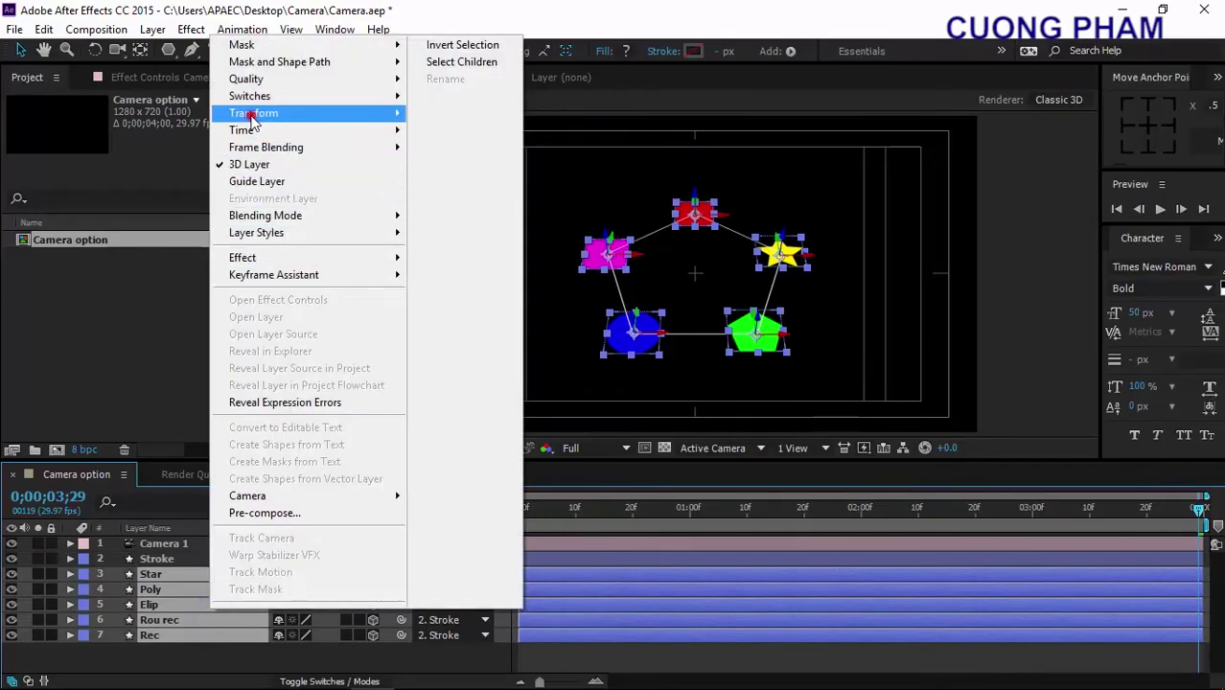
{"action": "mouse_move", "coordinate": [251, 113]}
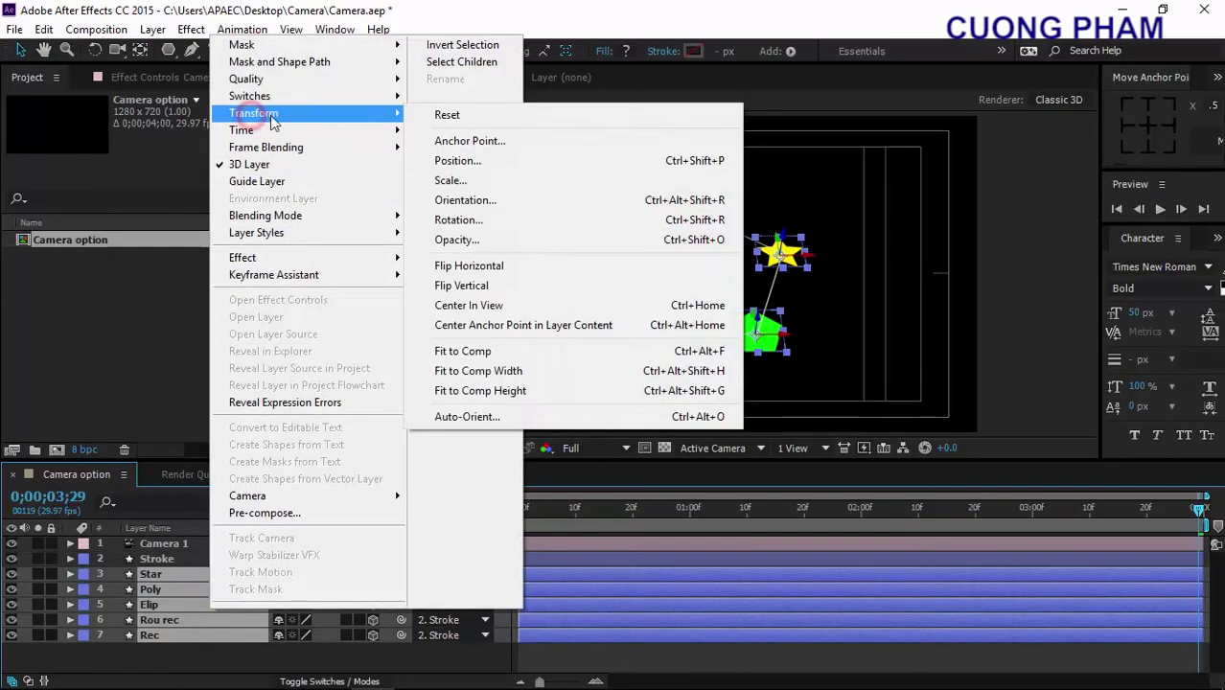
{"action": "left_click", "coordinate": [470, 418]}
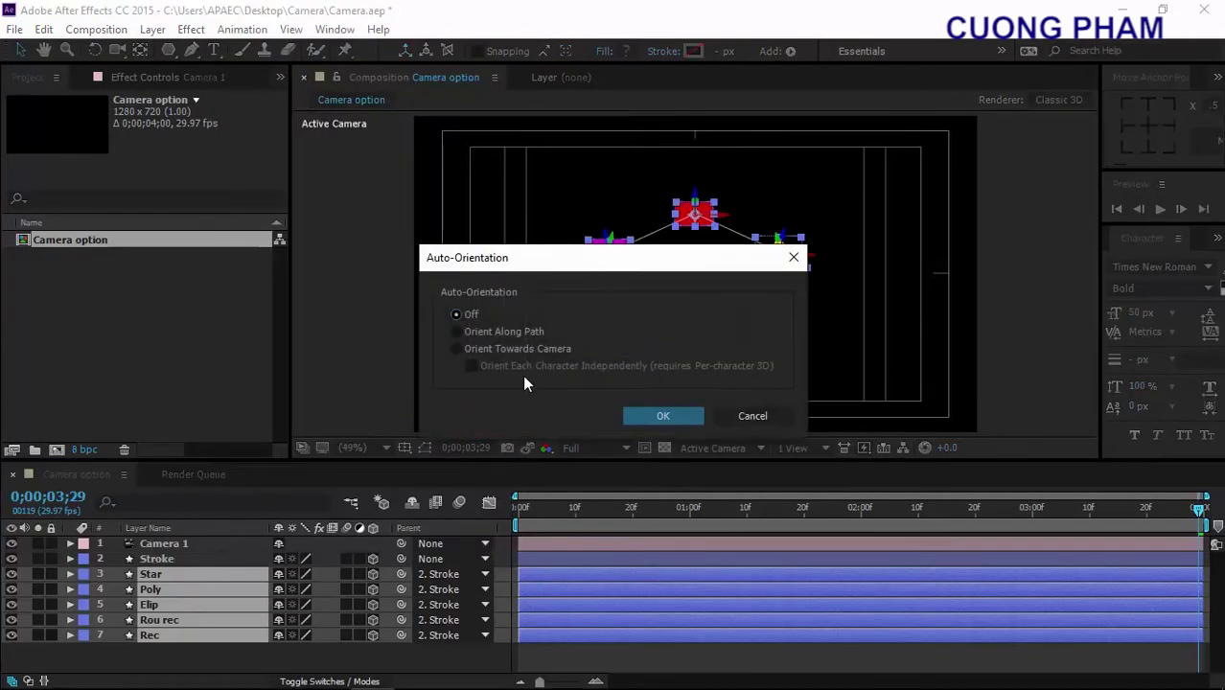
{"action": "left_click_drag", "start_coordinate": [514, 264], "coordinate": [164, 140]}
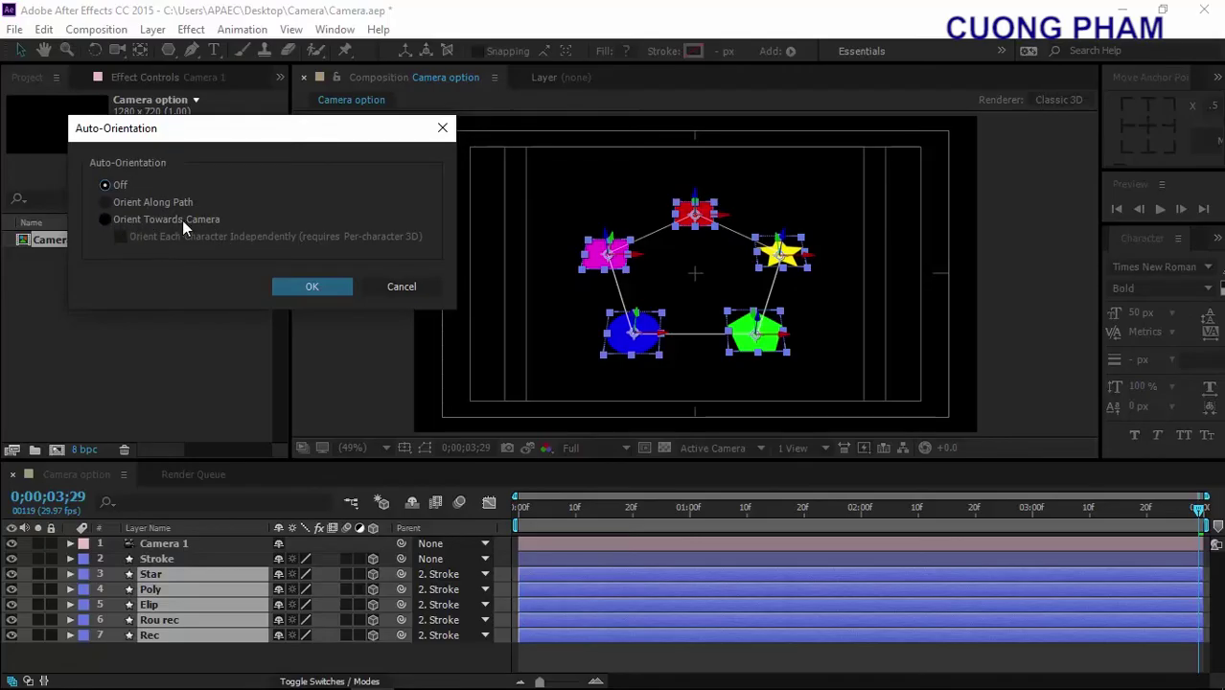
{"action": "left_click", "coordinate": [109, 220]}
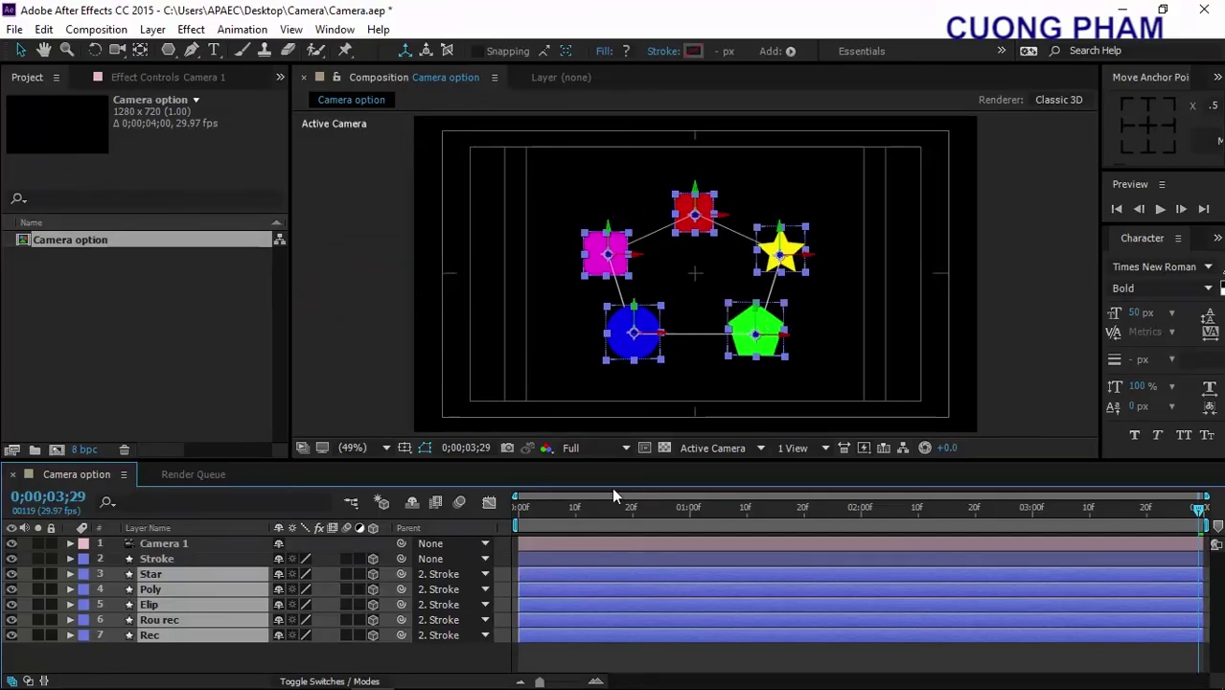
Switch the viewer to 2 Views - Horizontal with Top and camera views.
{"action": "left_click", "coordinate": [792, 448]}
{"action": "left_click", "coordinate": [794, 490]}
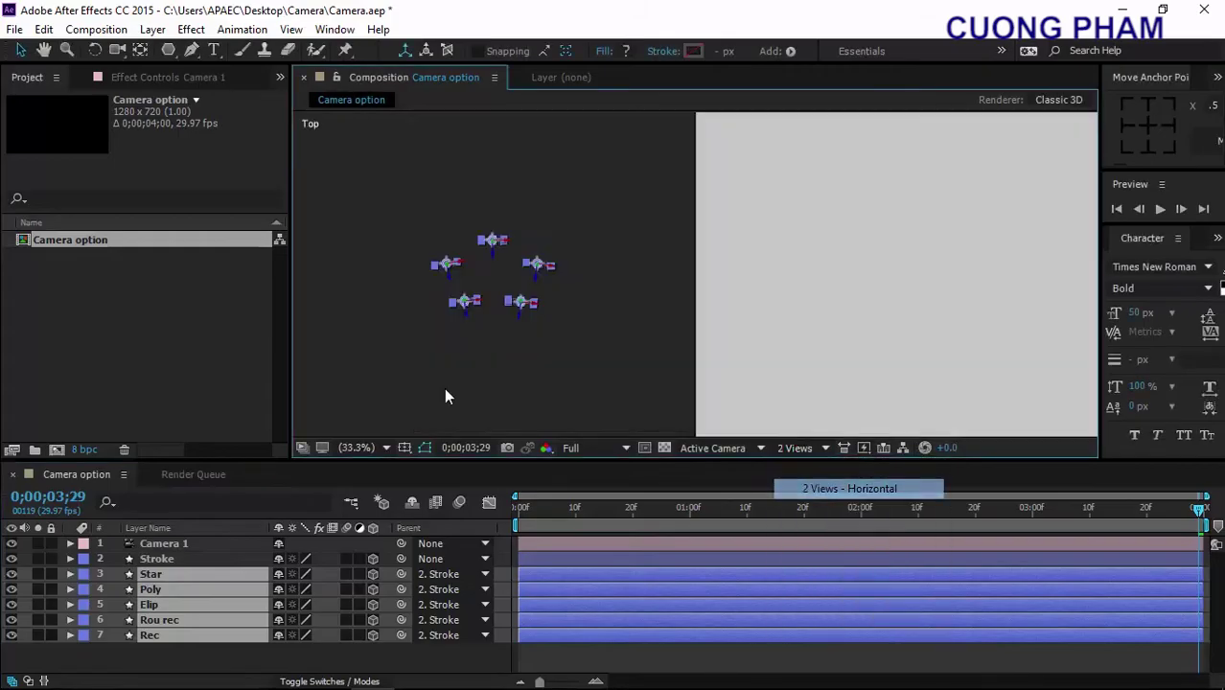
{"action": "left_click_drag", "start_coordinate": [292, 308], "coordinate": [173, 295]}
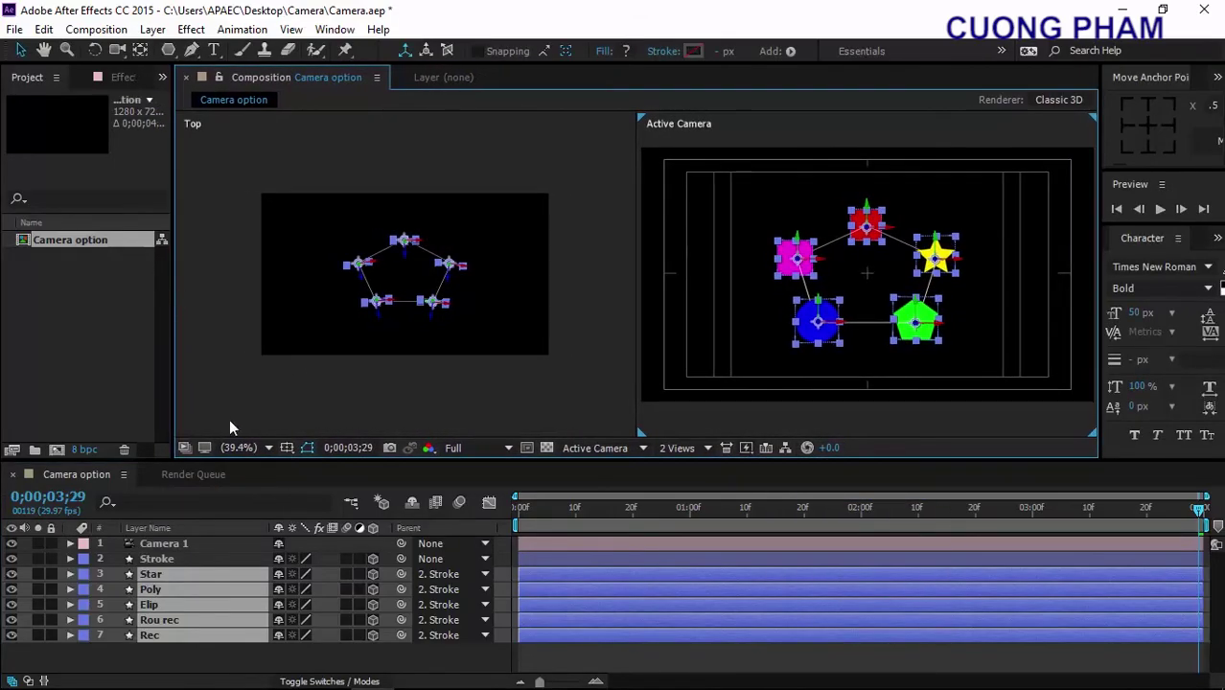
Preview through the camera, hide the Stroke layer, and move it below Rec.
{"action": "left_click", "coordinate": [200, 668]}
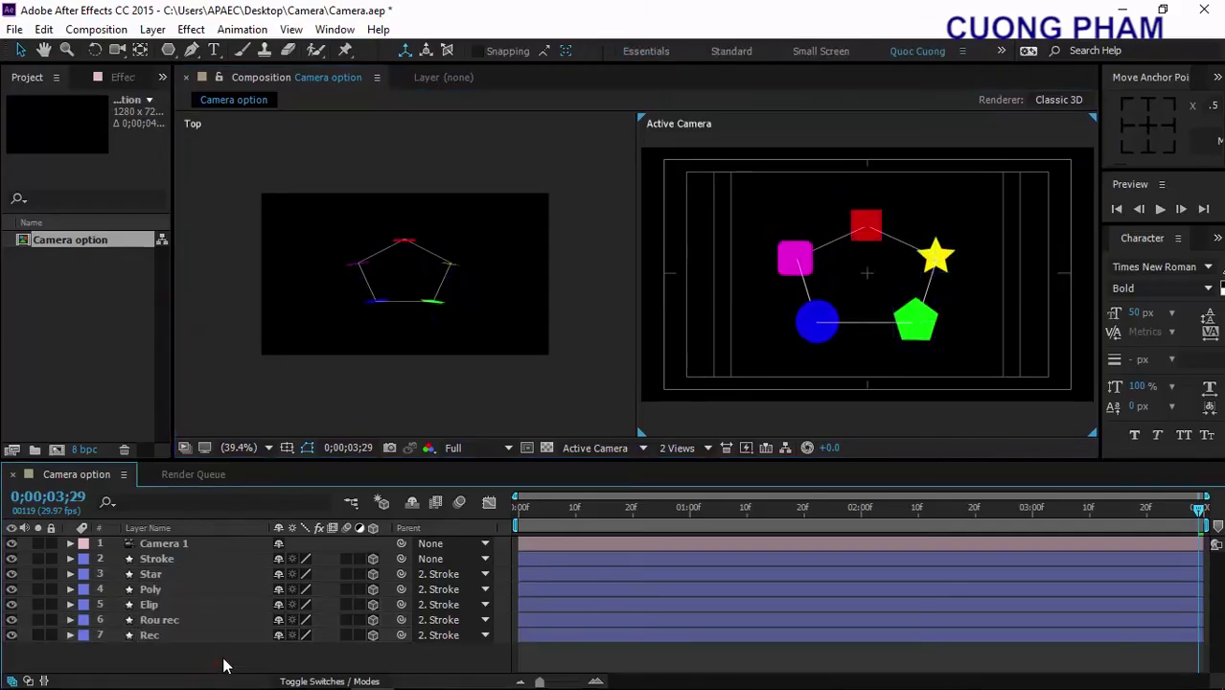
{"action": "key", "text": "space"}
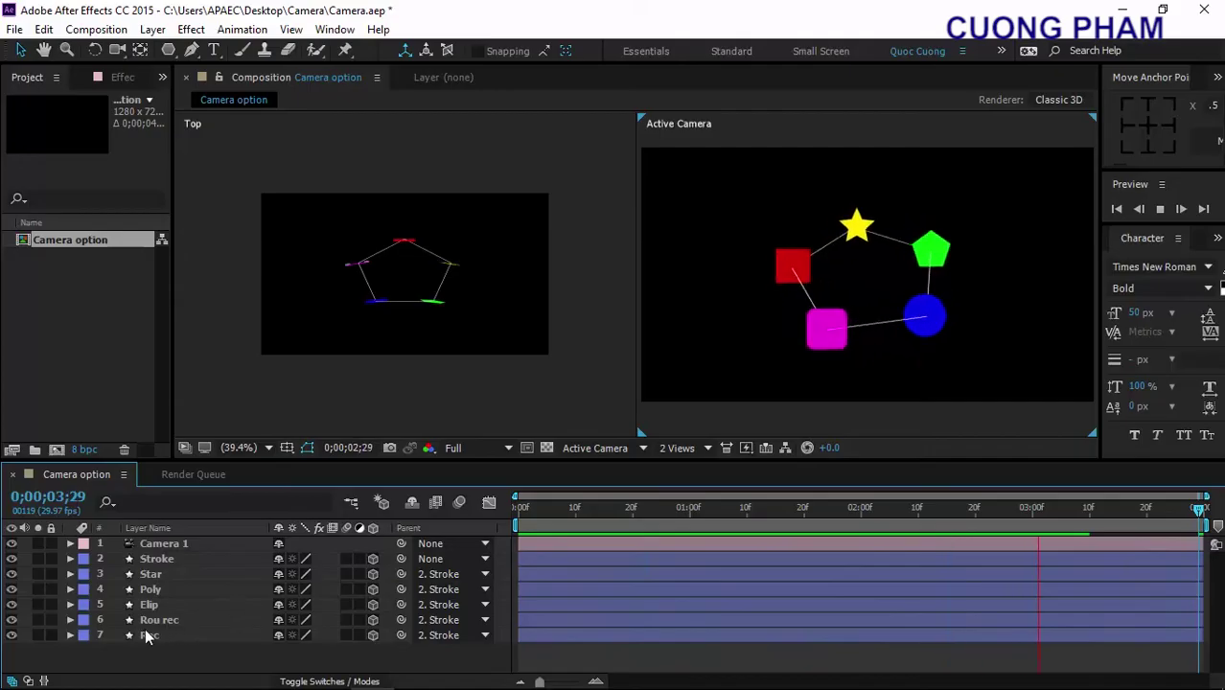
{"action": "left_click", "coordinate": [10, 559]}
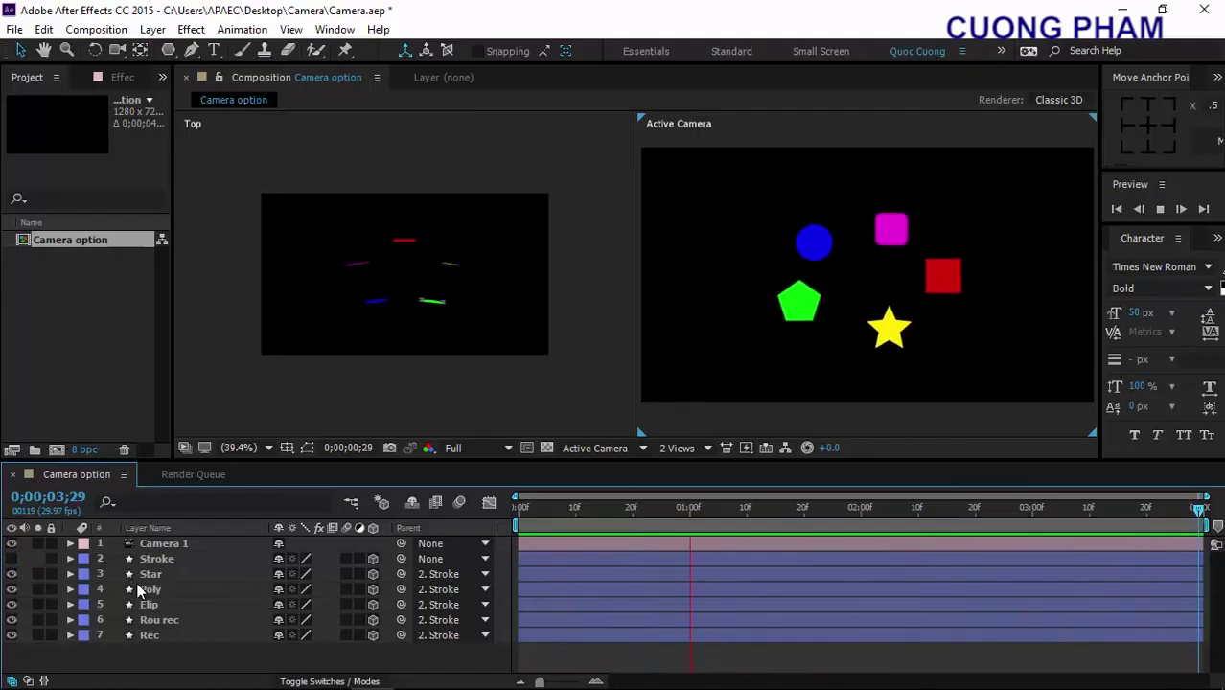
{"action": "key", "text": "space"}
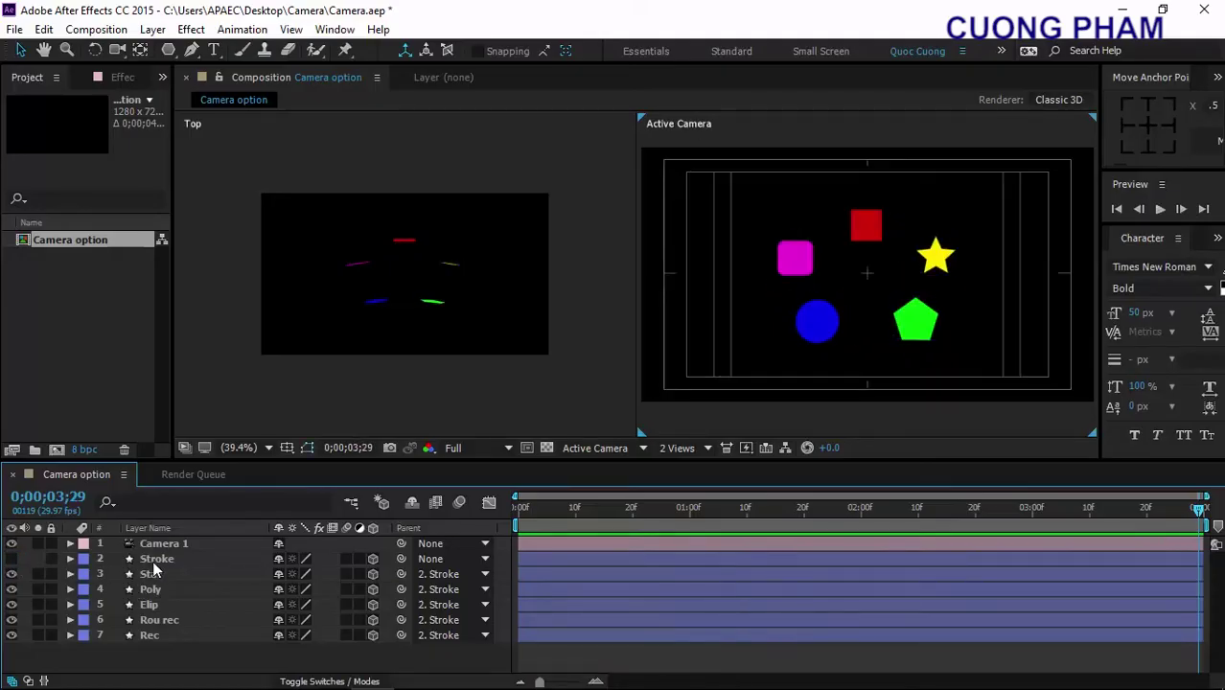
{"action": "mouse_move", "coordinate": [155, 562]}
{"action": "left_mouse_down"}
{"action": "mouse_move", "coordinate": [165, 653]}
{"action": "mouse_move", "coordinate": [154, 632]}
{"action": "left_mouse_up"}
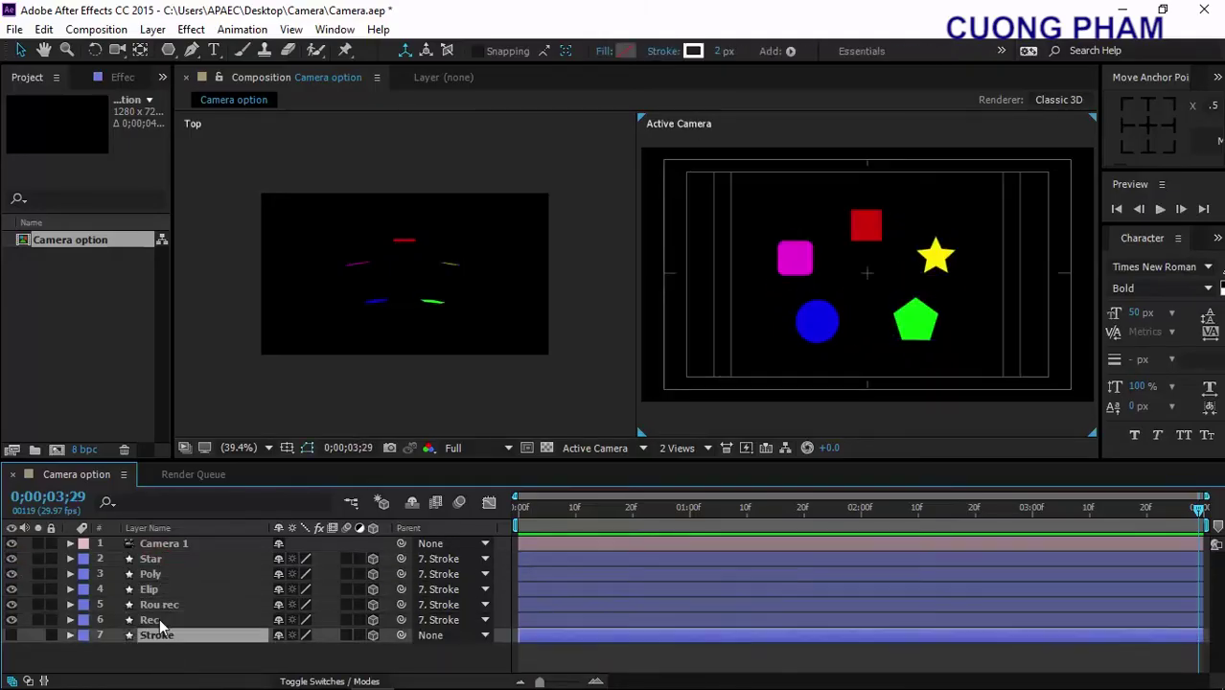
Expand Camera 1 to reveal its Camera Options: Zoom, Depth of Field, Aperture.
{"action": "left_click", "coordinate": [70, 544]}
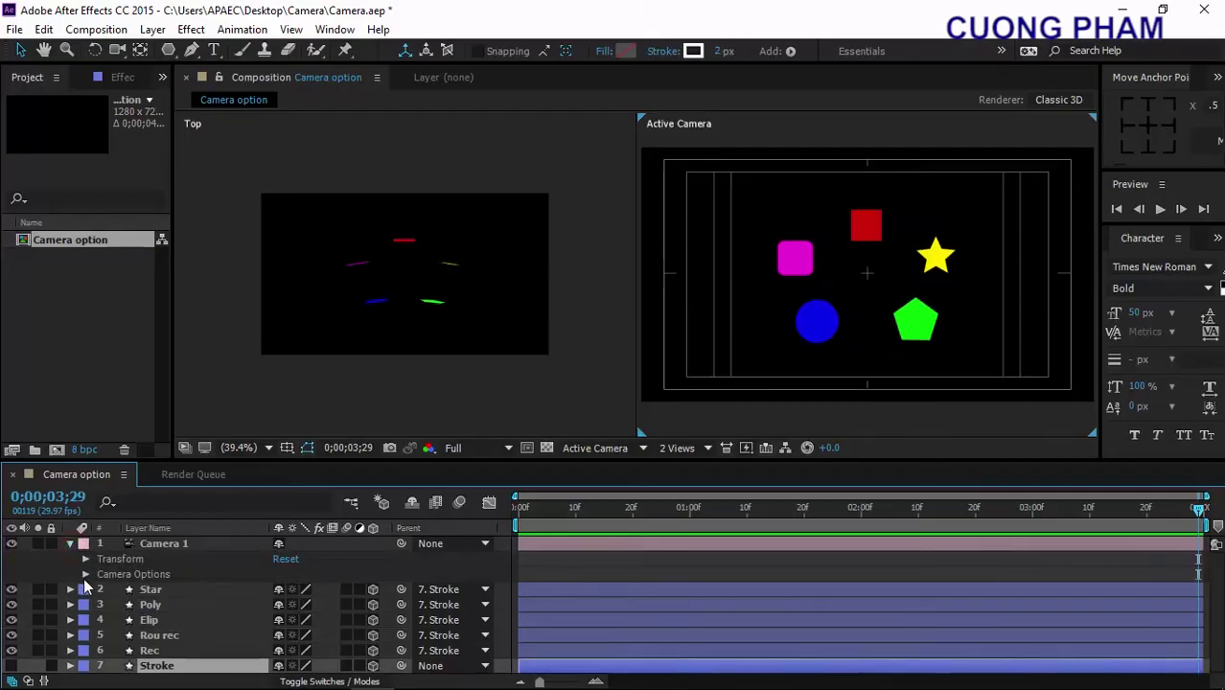
{"action": "left_click", "coordinate": [86, 576]}
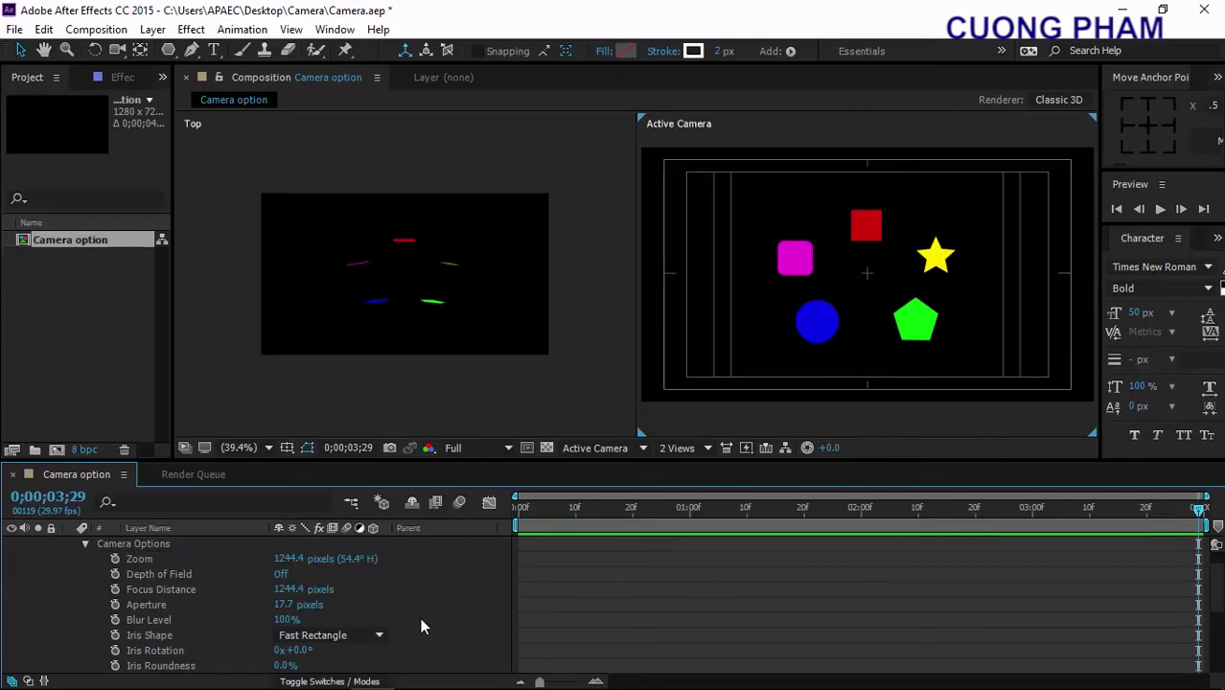
{"action": "scroll", "coordinate": [439, 607], "scroll_direction": "down", "scroll_amount": 2}
{"action": "scroll", "coordinate": [439, 607], "scroll_direction": "up", "scroll_amount": 3}
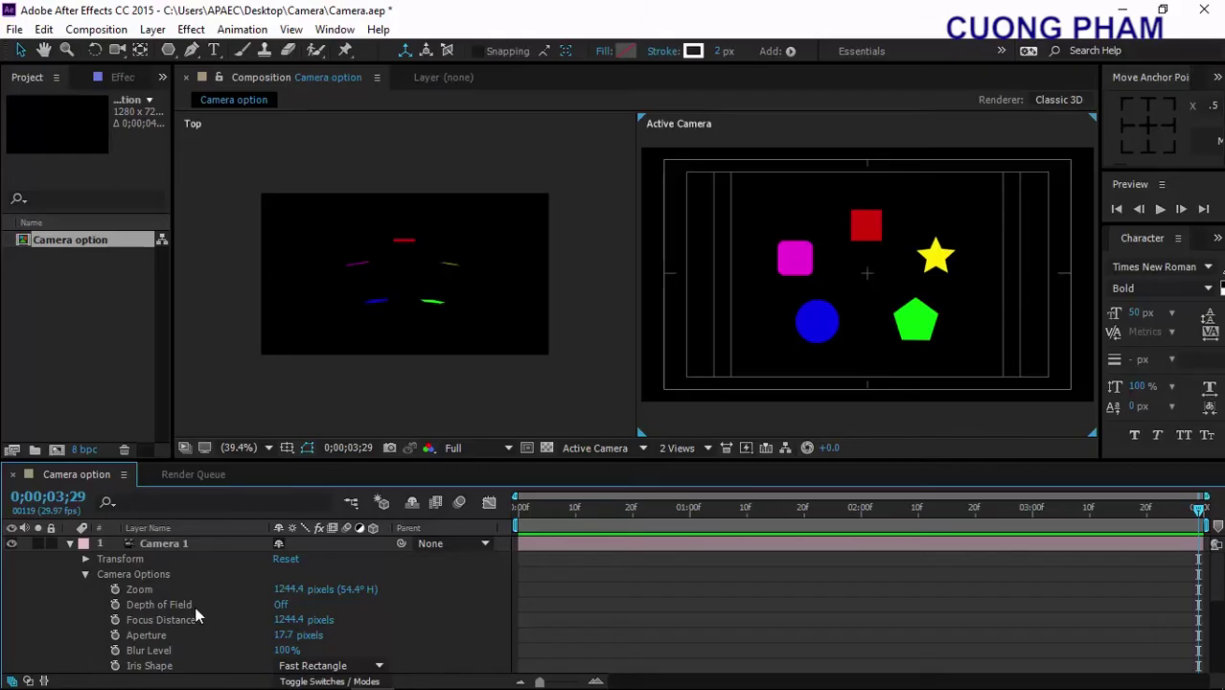
Switch Camera 1's Depth of Field On and raise Focus Distance to 1247.4 pixels.
{"action": "left_click", "coordinate": [280, 605]}
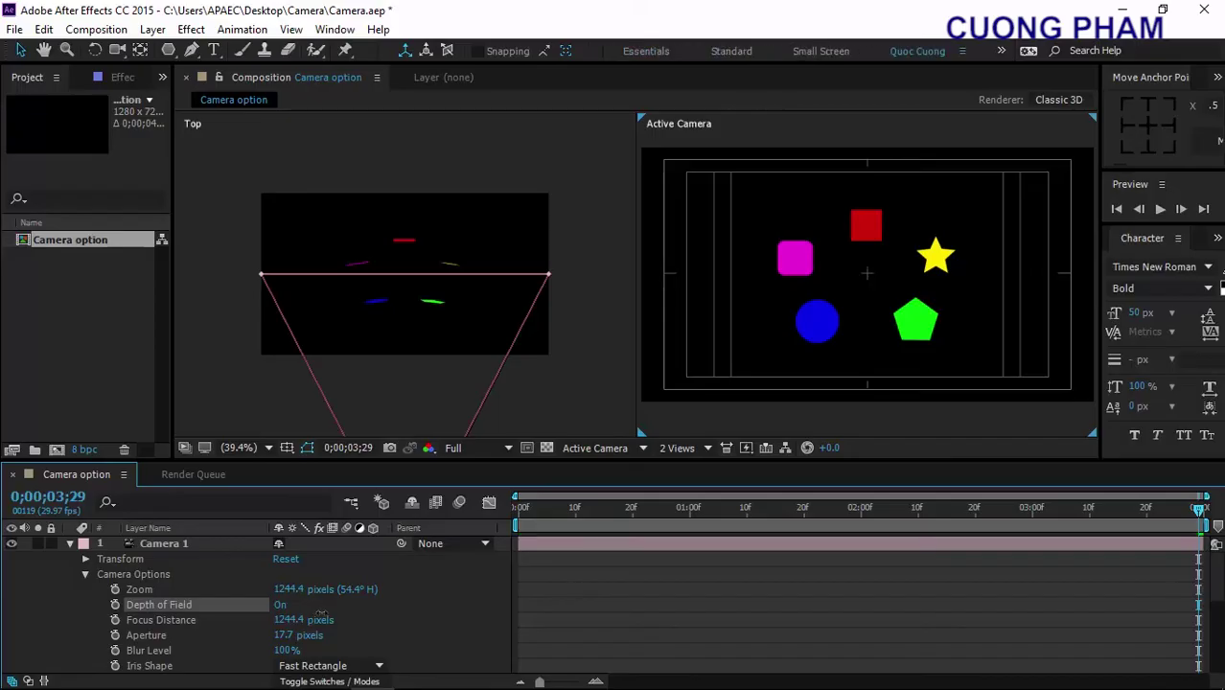
{"action": "left_click", "coordinate": [394, 629]}
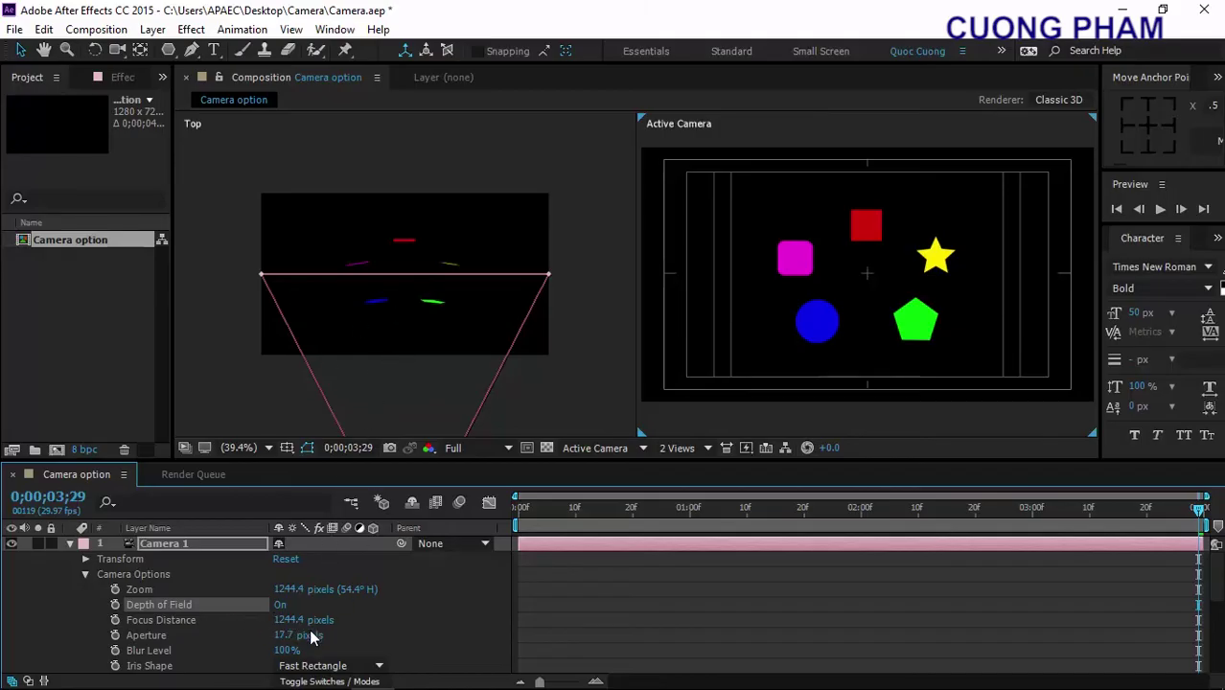
{"action": "left_click_drag", "start_coordinate": [284, 620], "coordinate": [245, 622]}
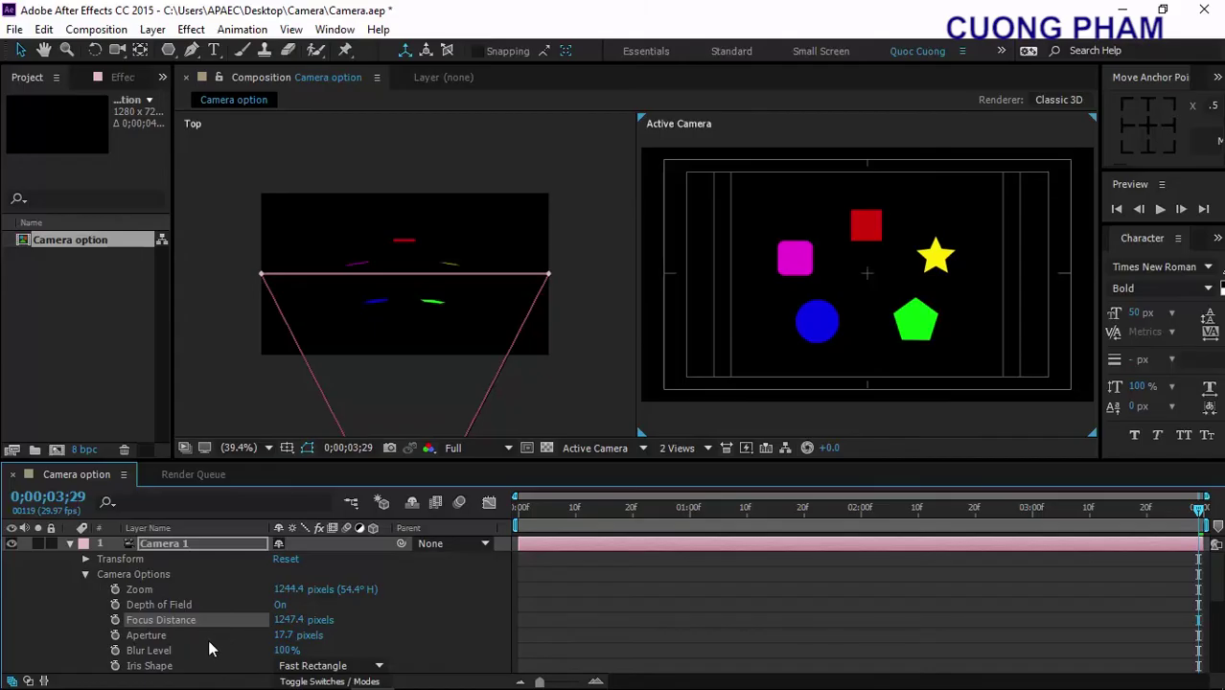
Raise Camera 1's Aperture to 849.7 px and pull Focus Distance down to about 1105 px.
{"action": "scroll", "coordinate": [407, 617], "scroll_direction": "down", "scroll_amount": 2}
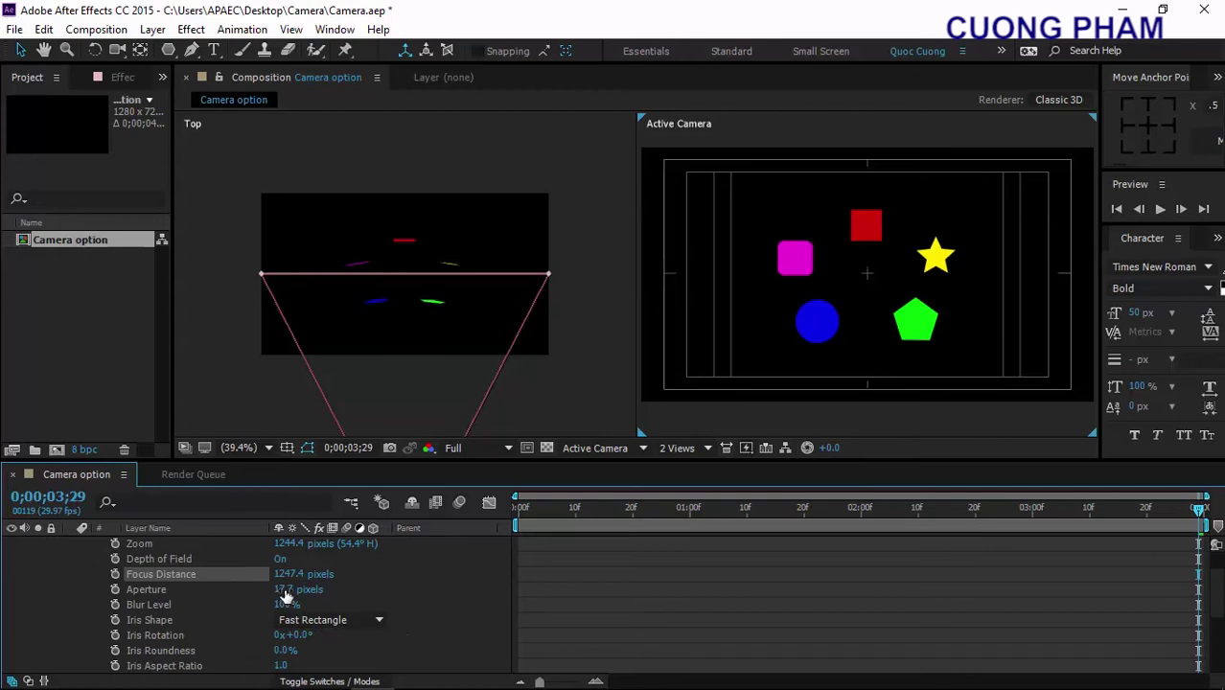
{"action": "left_click_drag", "start_coordinate": [284, 589], "coordinate": [548, 602]}
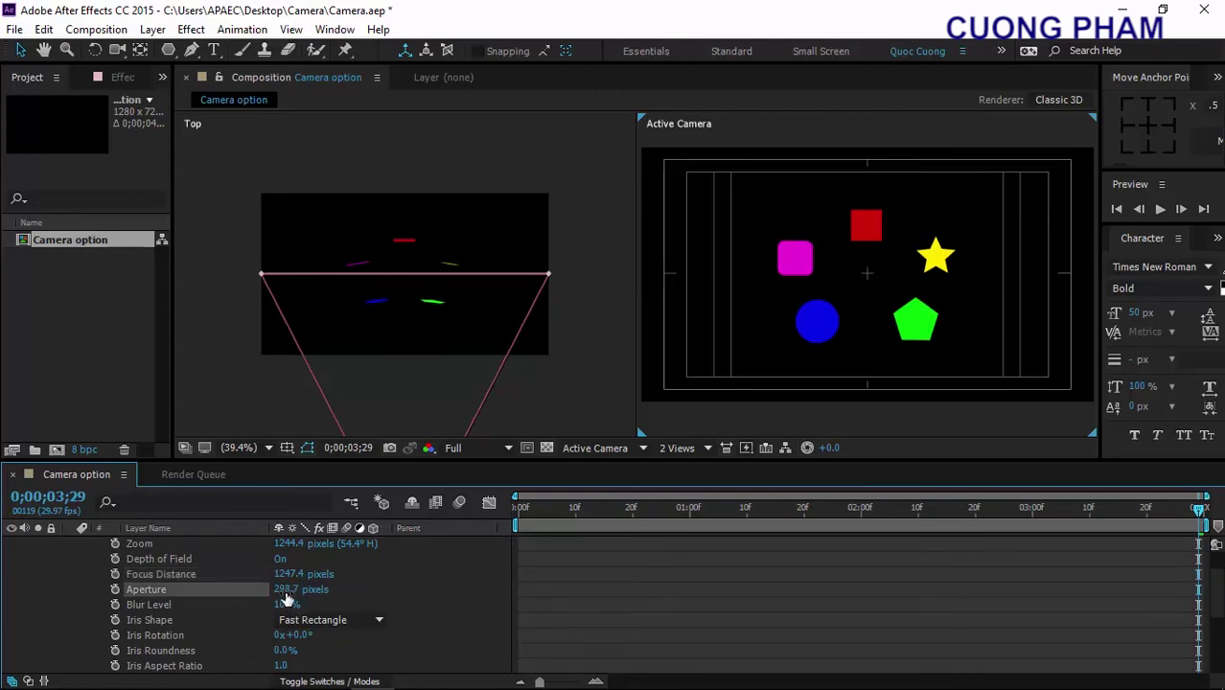
{"action": "left_click_drag", "start_coordinate": [284, 590], "coordinate": [389, 598]}
{"action": "left_click", "coordinate": [484, 301]}
{"action": "left_click", "coordinate": [902, 262]}
{"action": "left_click_drag", "start_coordinate": [287, 577], "coordinate": [164, 589]}
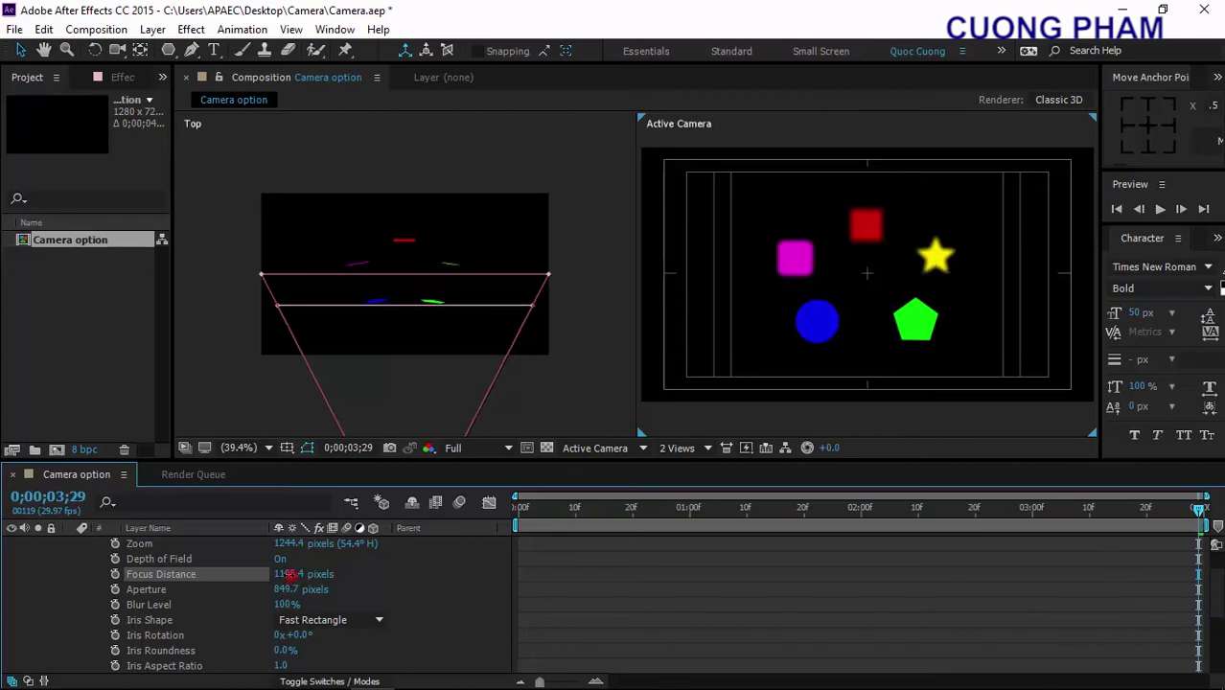
Settle Focus Distance at 1105.4 px and raise Aperture to 883.7 px.
{"action": "left_click_drag", "start_coordinate": [289, 575], "coordinate": [563, 592]}
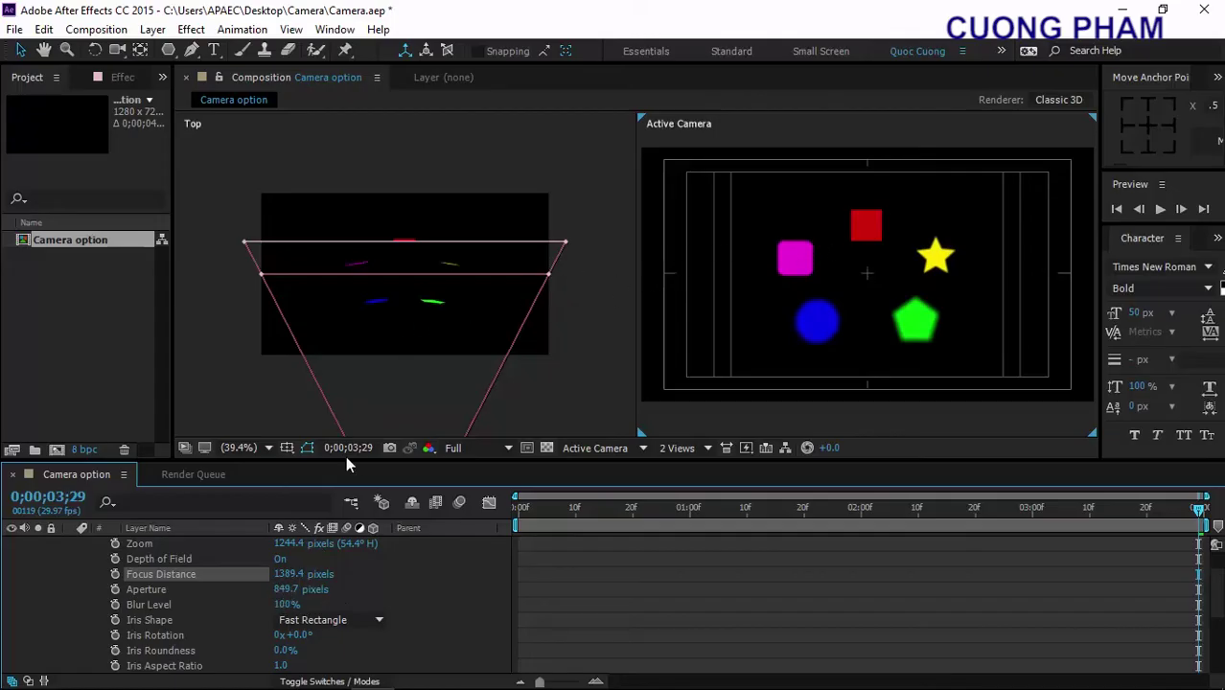
{"action": "left_click_drag", "start_coordinate": [294, 590], "coordinate": [318, 590]}
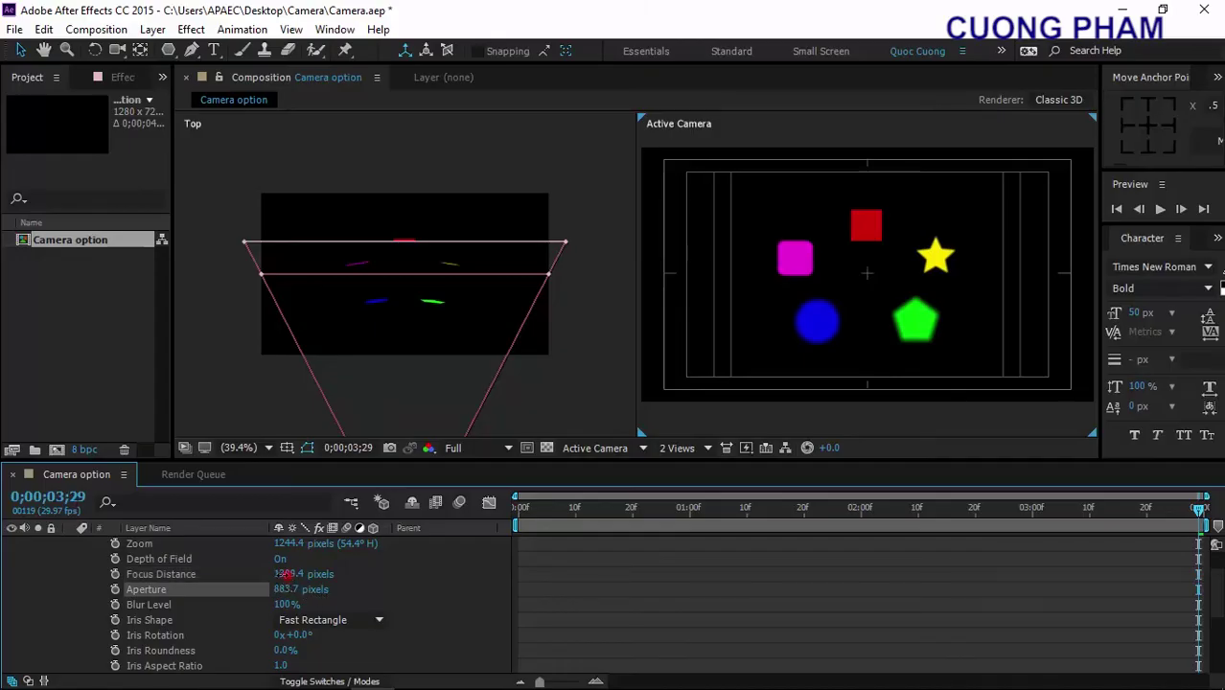
{"action": "left_click_drag", "start_coordinate": [288, 574], "coordinate": [17, 560]}
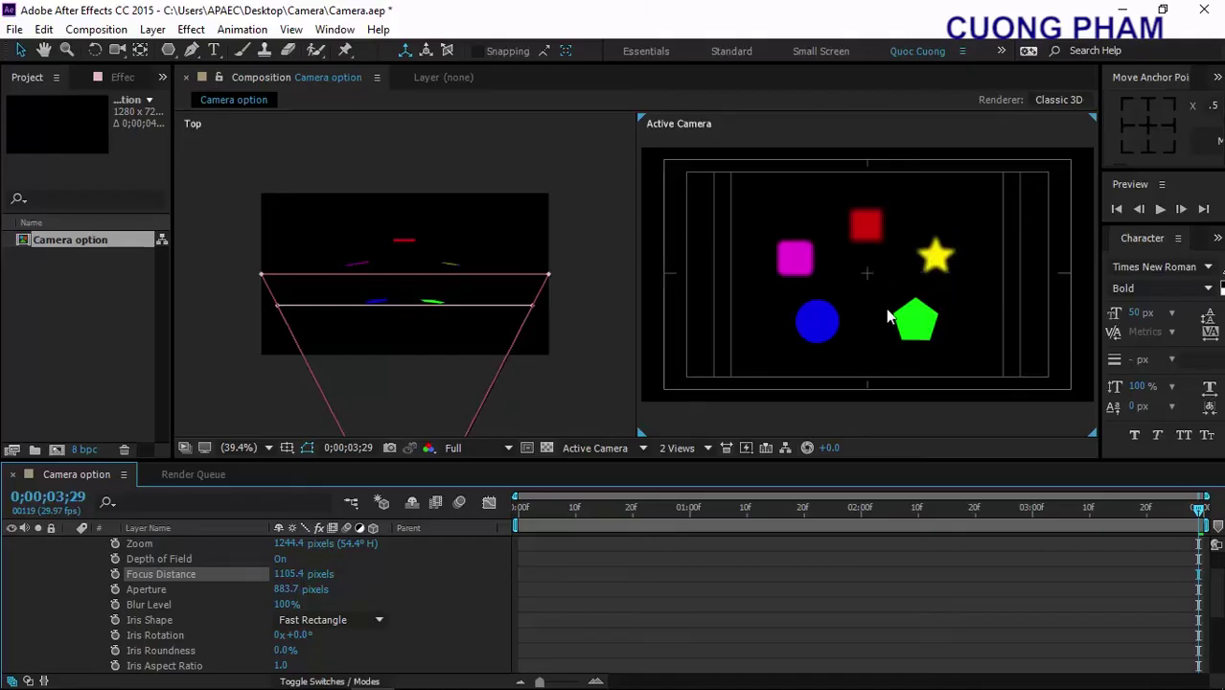
Scrub Camera 1 to Aperture 255.7 px, Blur Level 227% and Focus Distance 1387.4 px.
{"action": "left_click_drag", "start_coordinate": [289, 591], "coordinate": [229, 590]}
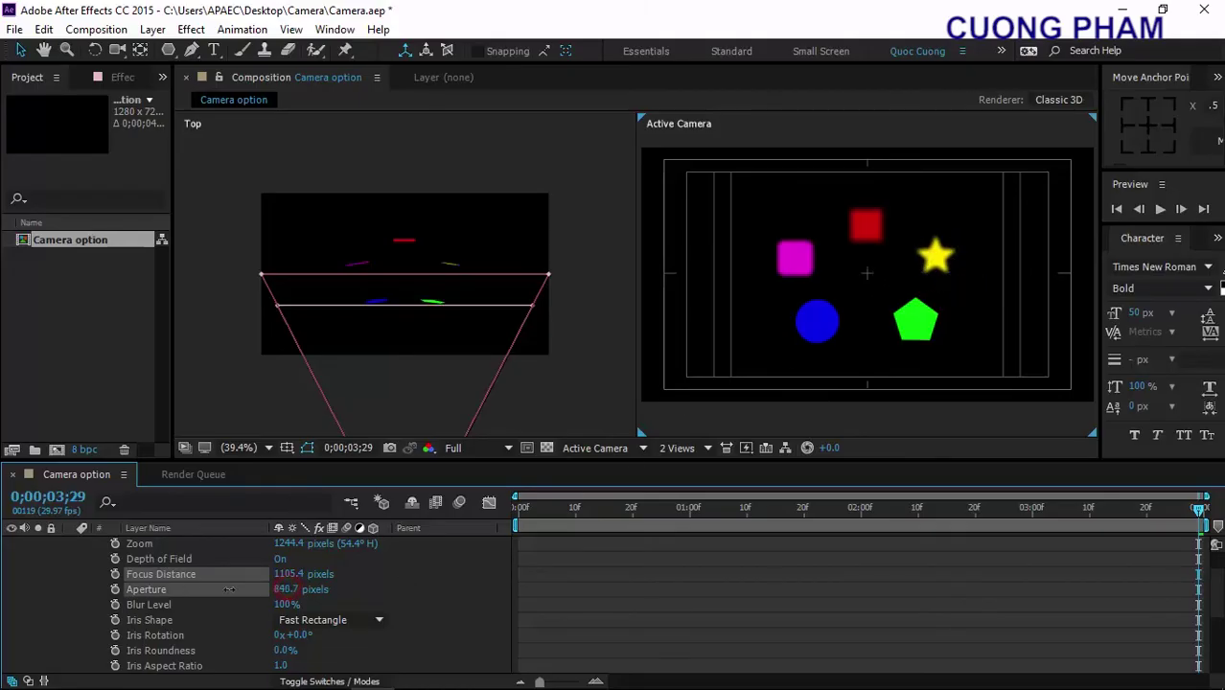
{"action": "left_click", "coordinate": [188, 589]}
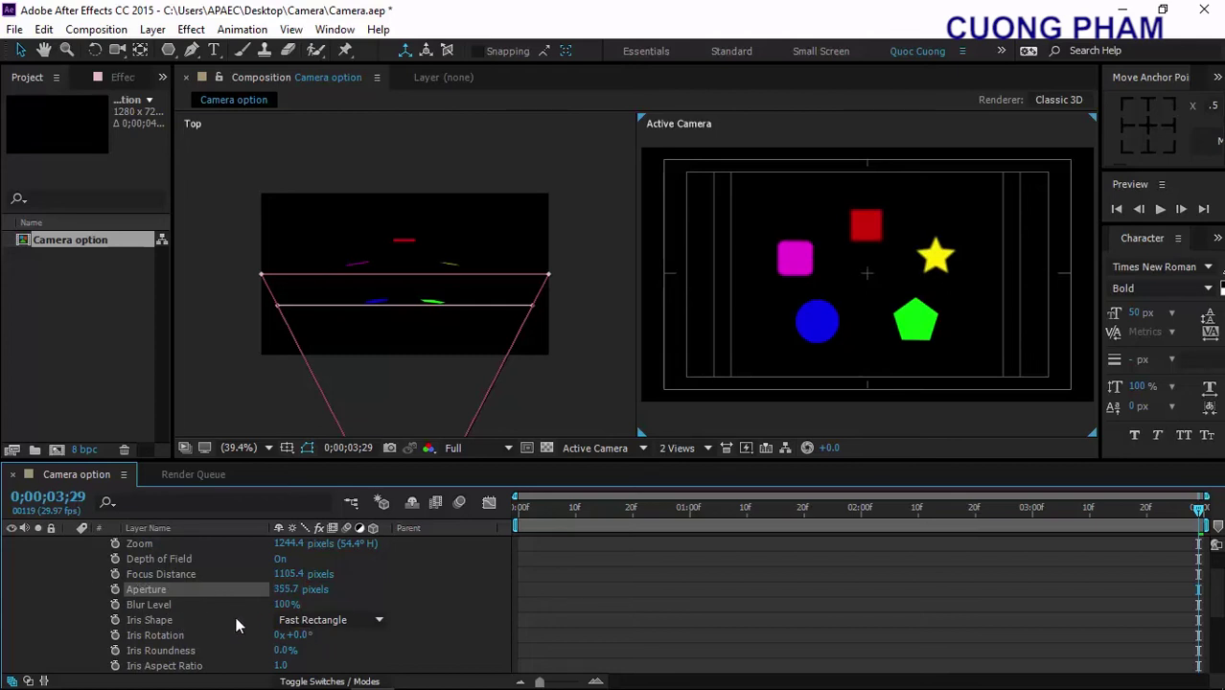
{"action": "left_click_drag", "start_coordinate": [287, 604], "coordinate": [321, 605]}
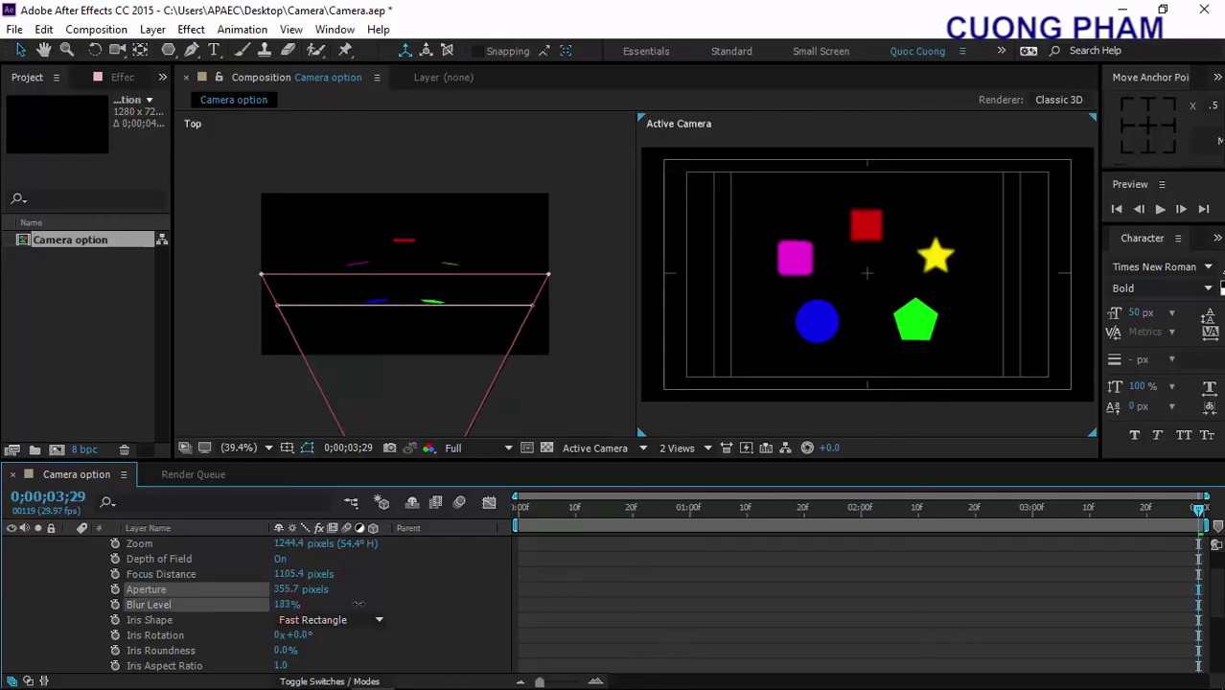
{"action": "left_click_drag", "start_coordinate": [292, 592], "coordinate": [257, 598]}
{"action": "left_click_drag", "start_coordinate": [293, 591], "coordinate": [267, 592]}
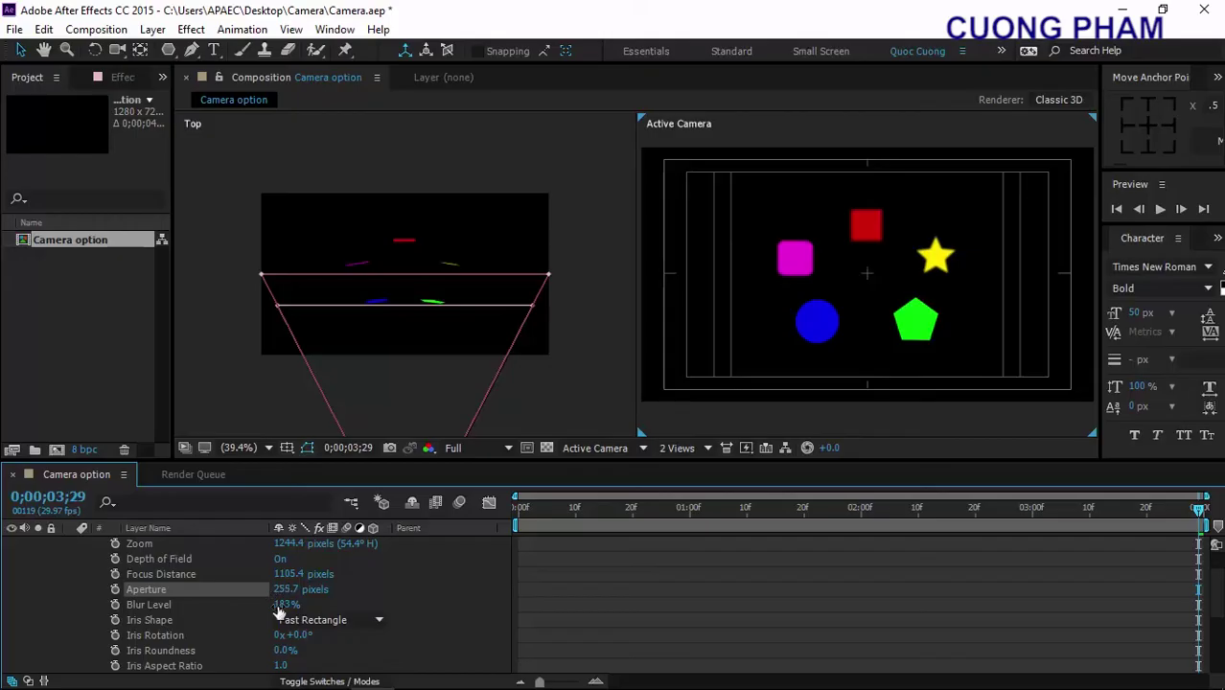
{"action": "left_click", "coordinate": [282, 605]}
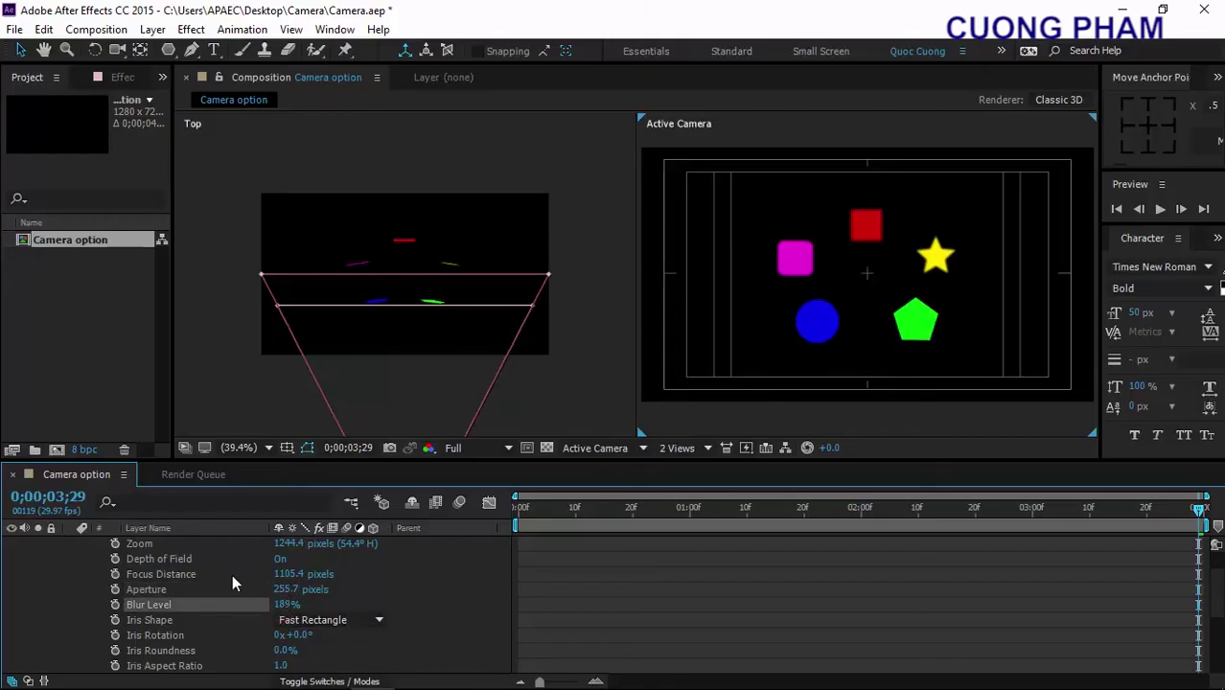
{"action": "left_click_drag", "start_coordinate": [290, 574], "coordinate": [413, 573]}
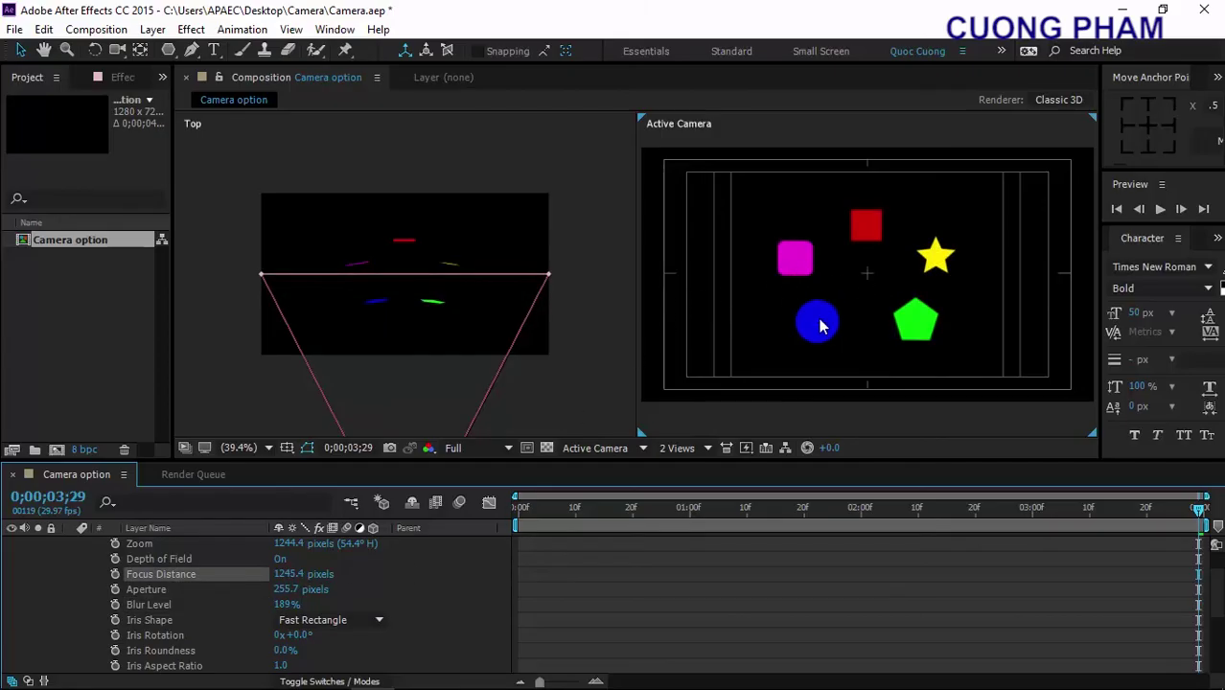
{"action": "left_click_drag", "start_coordinate": [288, 575], "coordinate": [424, 587]}
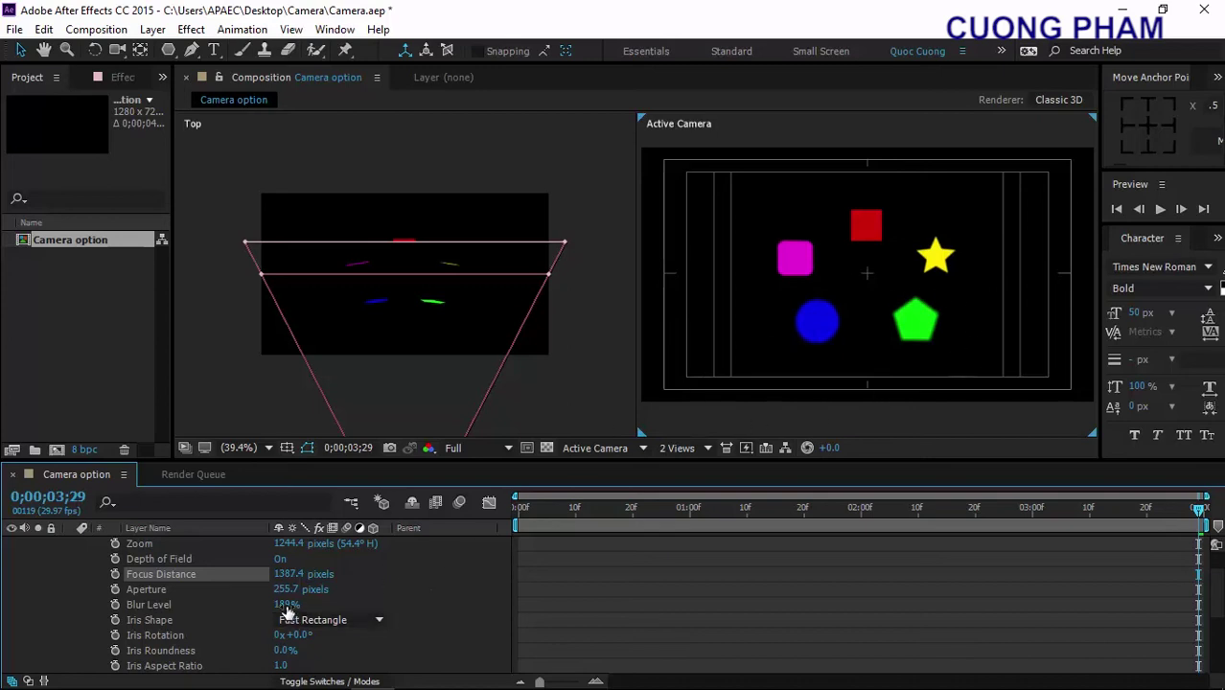
{"action": "left_click_drag", "start_coordinate": [287, 601], "coordinate": [296, 602]}
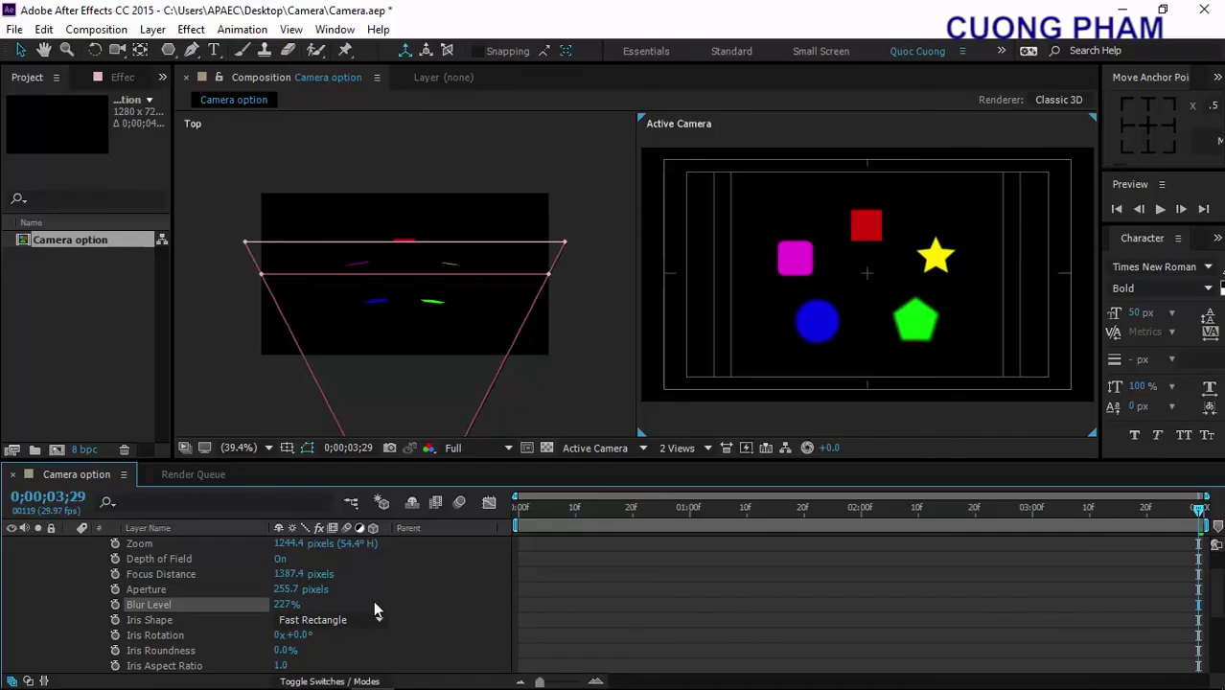
{"action": "scroll", "coordinate": [418, 590], "scroll_direction": "down", "scroll_amount": 1}
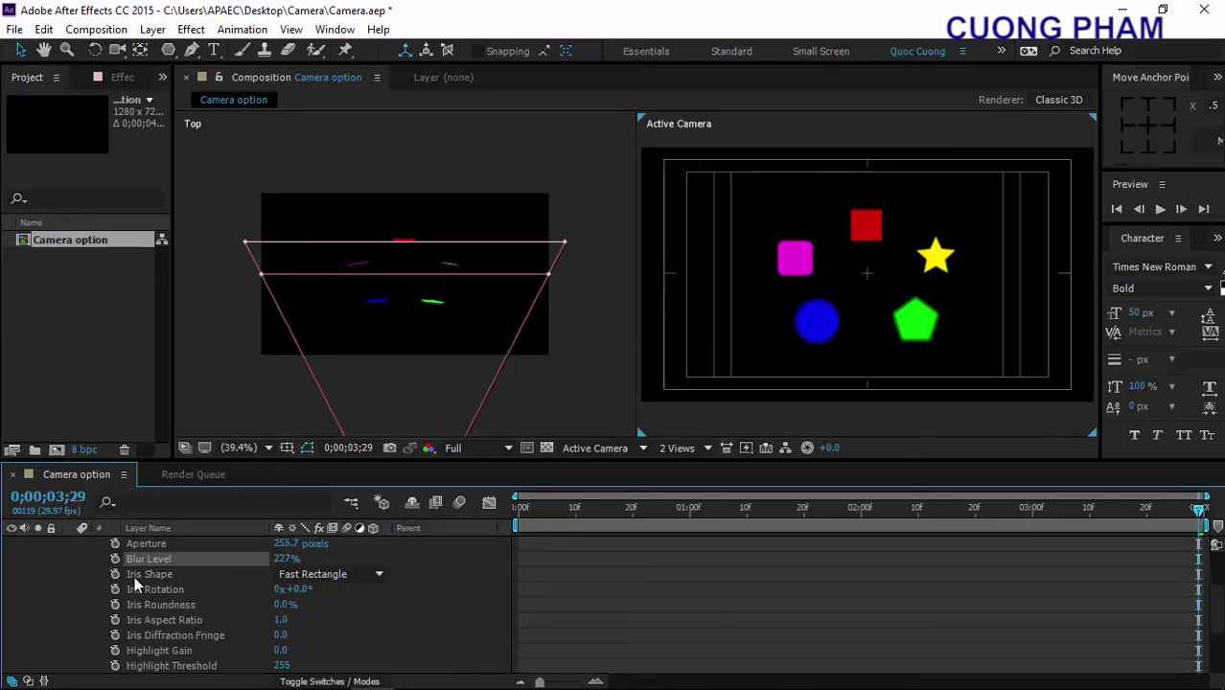
{"action": "left_click", "coordinate": [343, 581]}
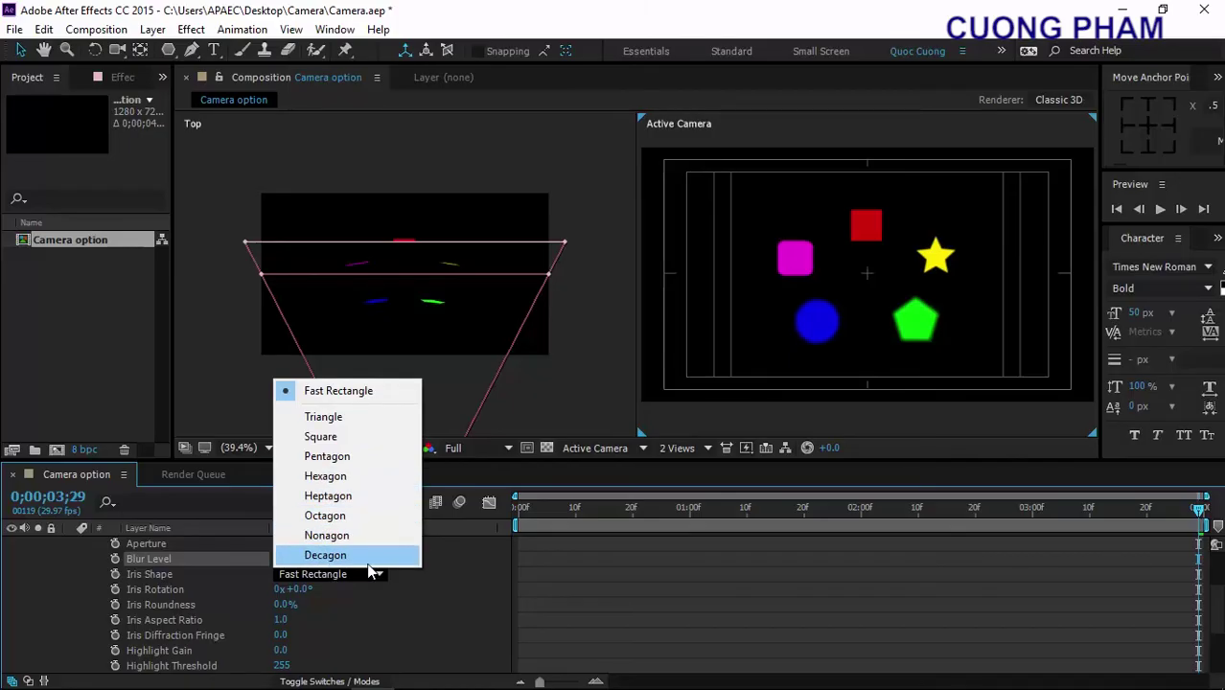
{"action": "left_click", "coordinate": [330, 417]}
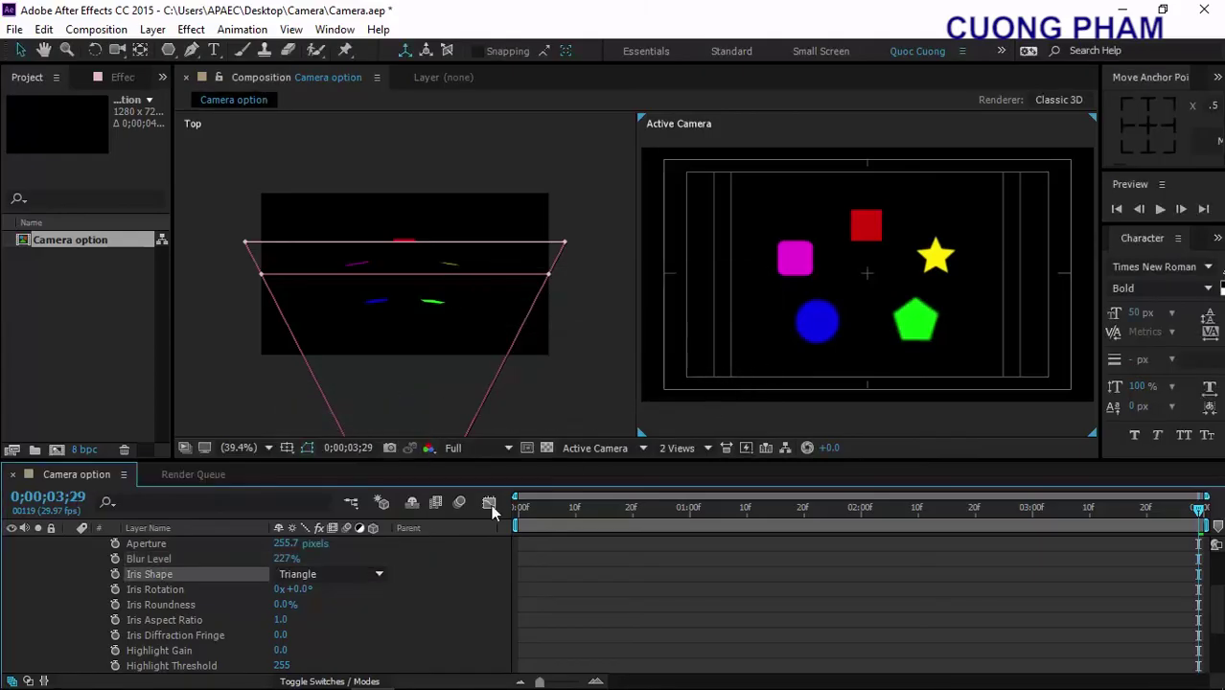
{"action": "left_click", "coordinate": [321, 573]}
{"action": "left_click", "coordinate": [328, 391]}
{"action": "left_click", "coordinate": [331, 575]}
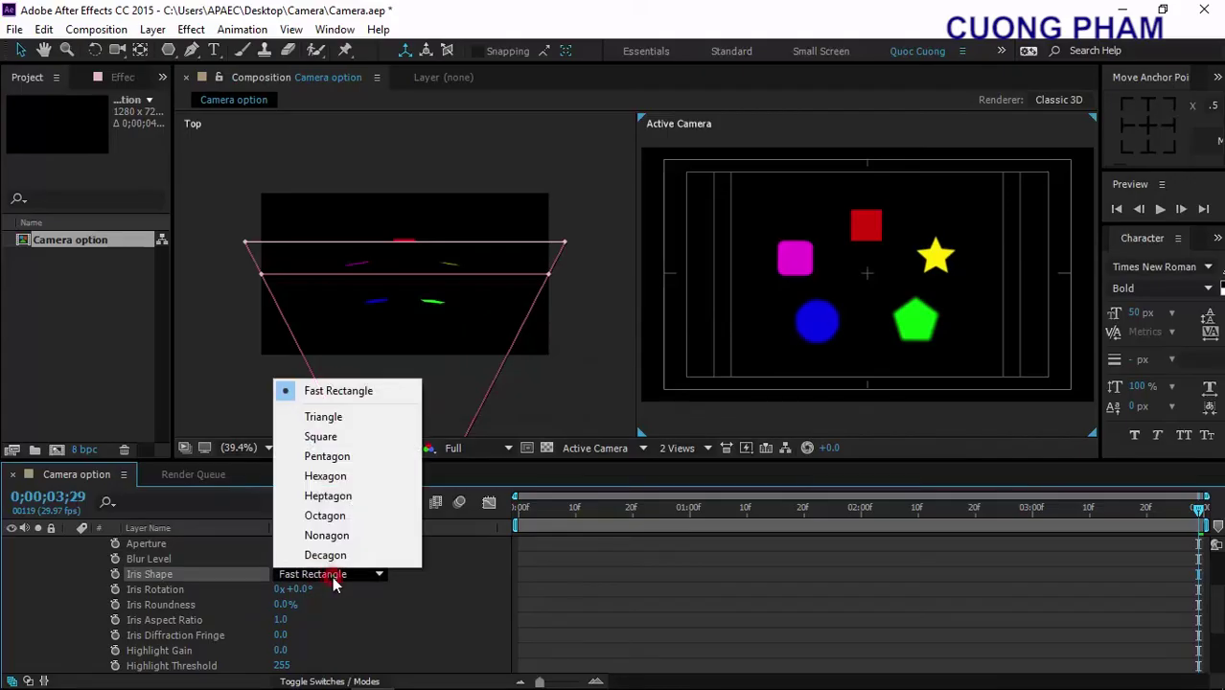
{"action": "left_click", "coordinate": [324, 393]}
{"action": "scroll", "coordinate": [363, 621], "scroll_direction": "down", "scroll_amount": 2}
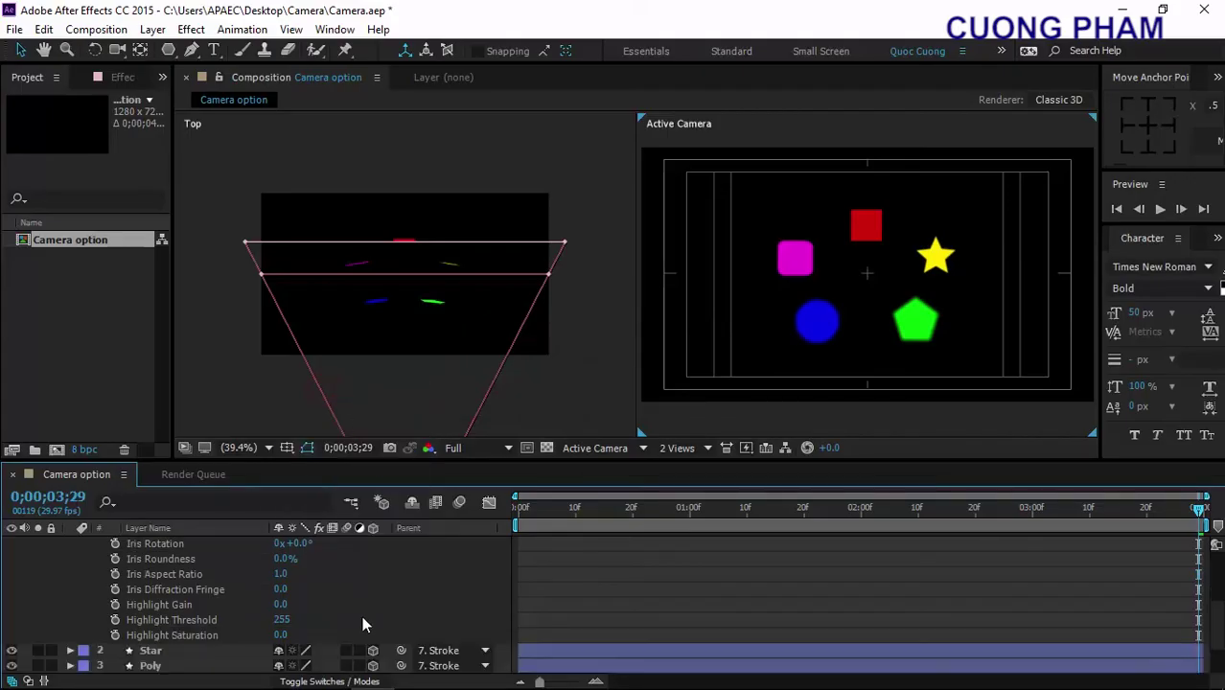
{"action": "scroll", "coordinate": [317, 623], "scroll_direction": "up", "scroll_amount": 2}
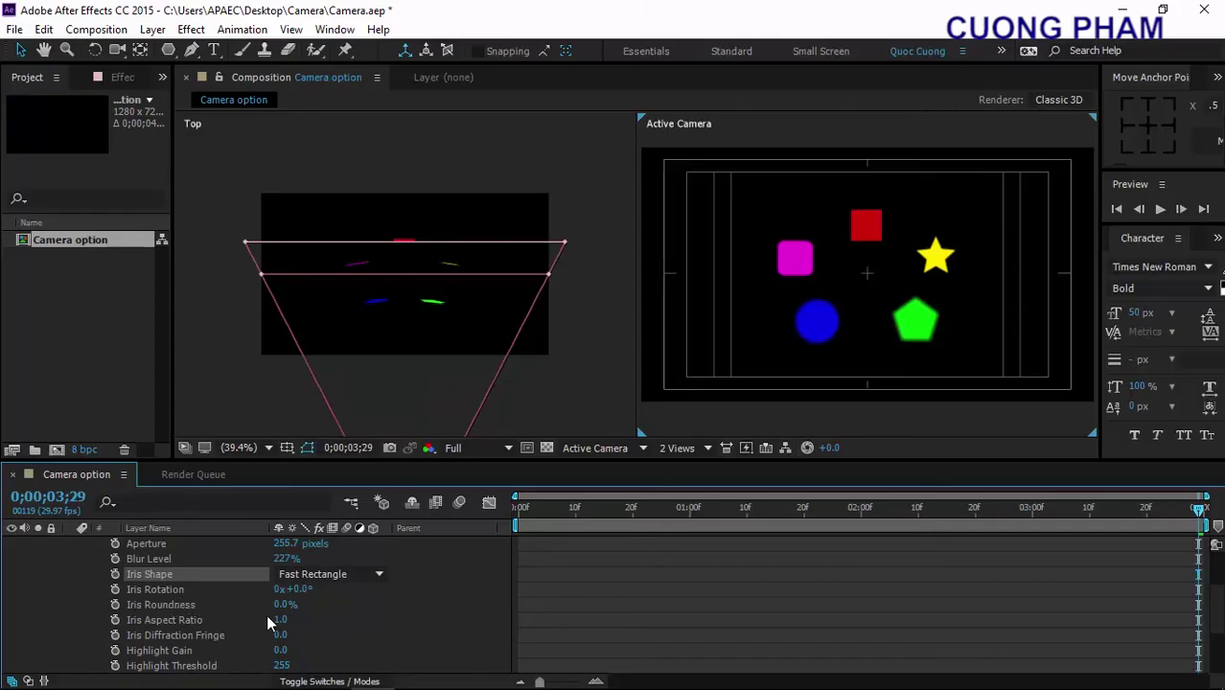
{"action": "scroll", "coordinate": [384, 617], "scroll_direction": "down", "scroll_amount": 2}
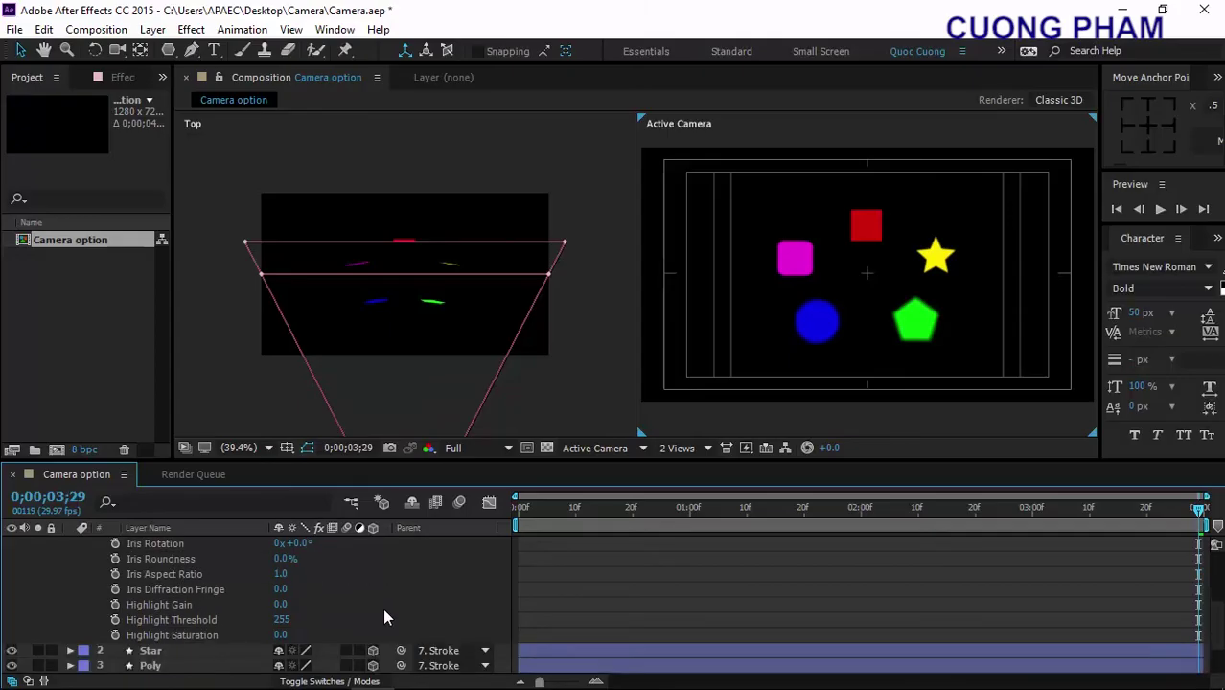
{"action": "scroll", "coordinate": [383, 616], "scroll_direction": "up", "scroll_amount": 2}
{"action": "scroll", "coordinate": [383, 617], "scroll_direction": "up", "scroll_amount": 4}
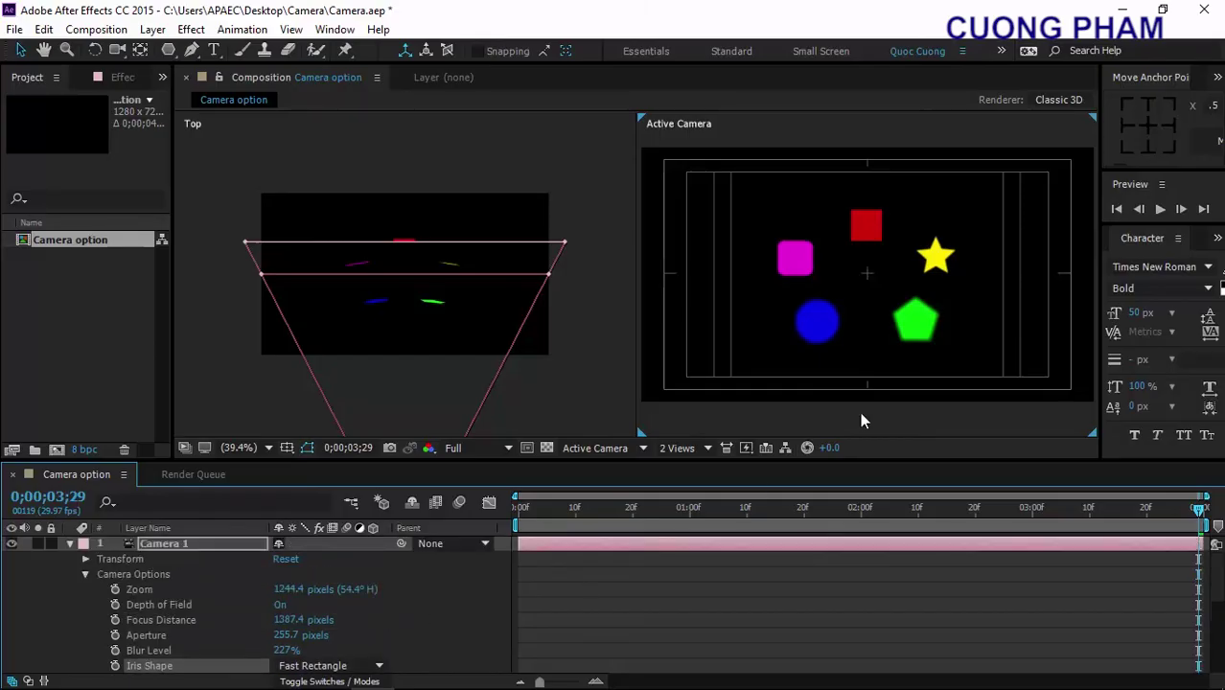
Scrub to check the ring's rotation, set Focus Distance to 1088.4 px, then return to frame 0.
{"action": "left_click_drag", "start_coordinate": [533, 510], "coordinate": [523, 510]}
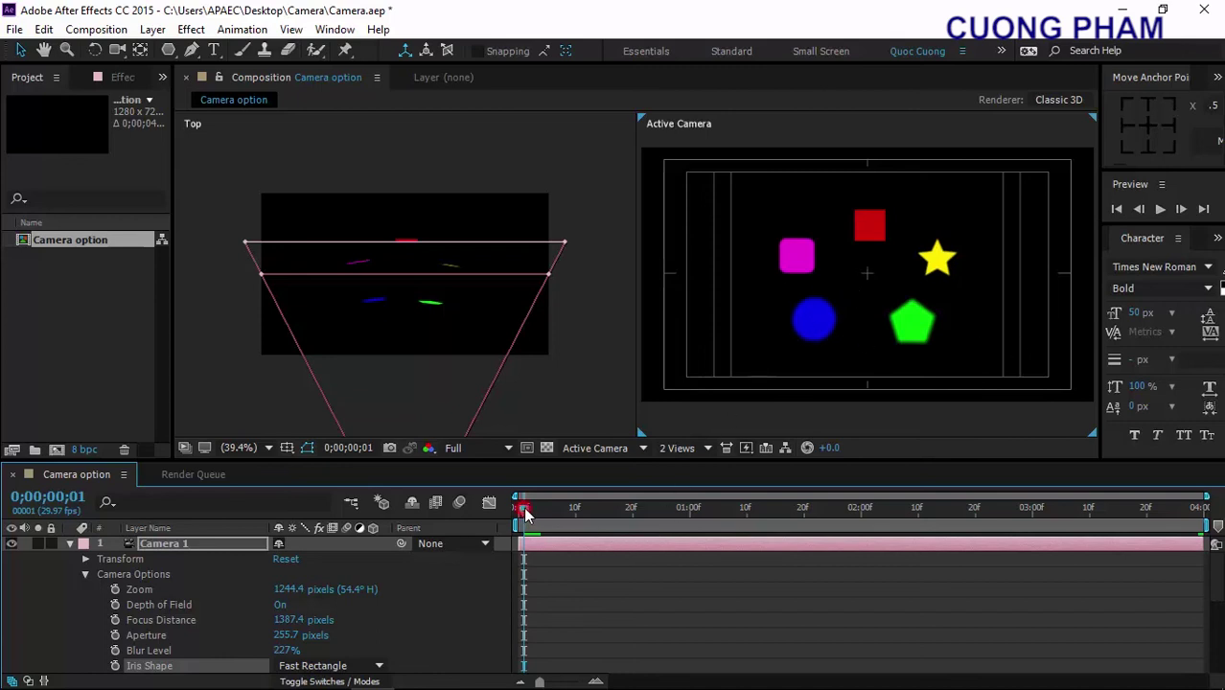
{"action": "left_click_drag", "start_coordinate": [524, 511], "coordinate": [580, 512]}
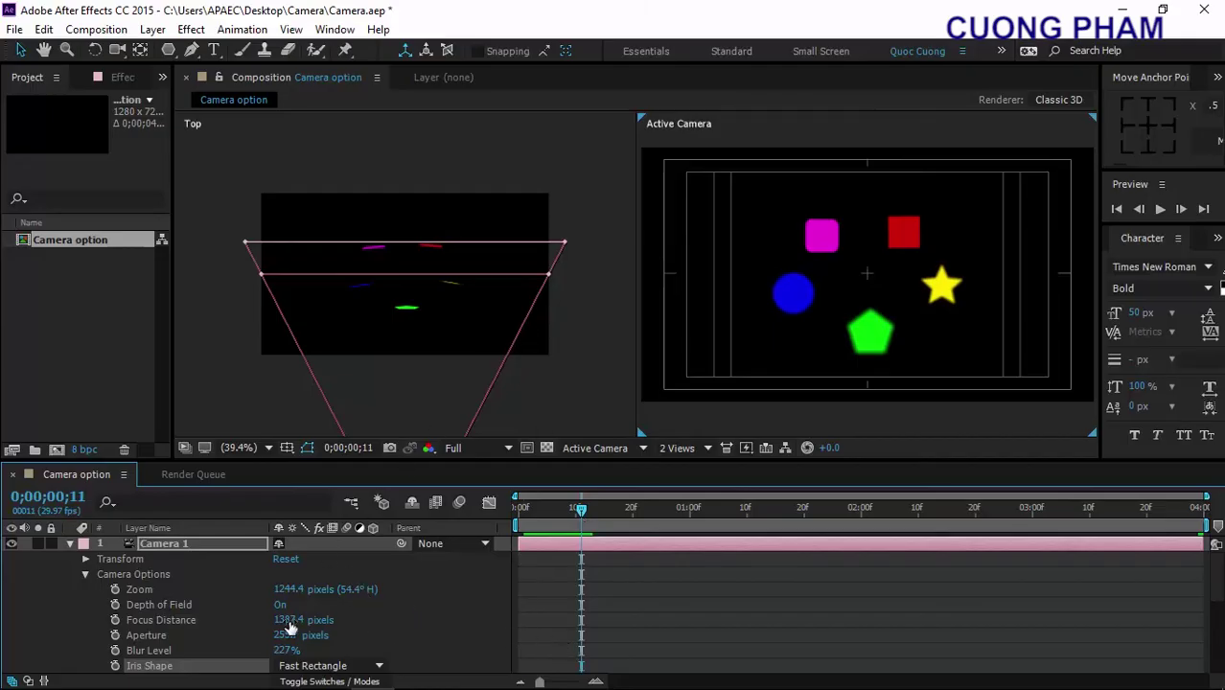
{"action": "left_click_drag", "start_coordinate": [297, 625], "coordinate": [3, 597]}
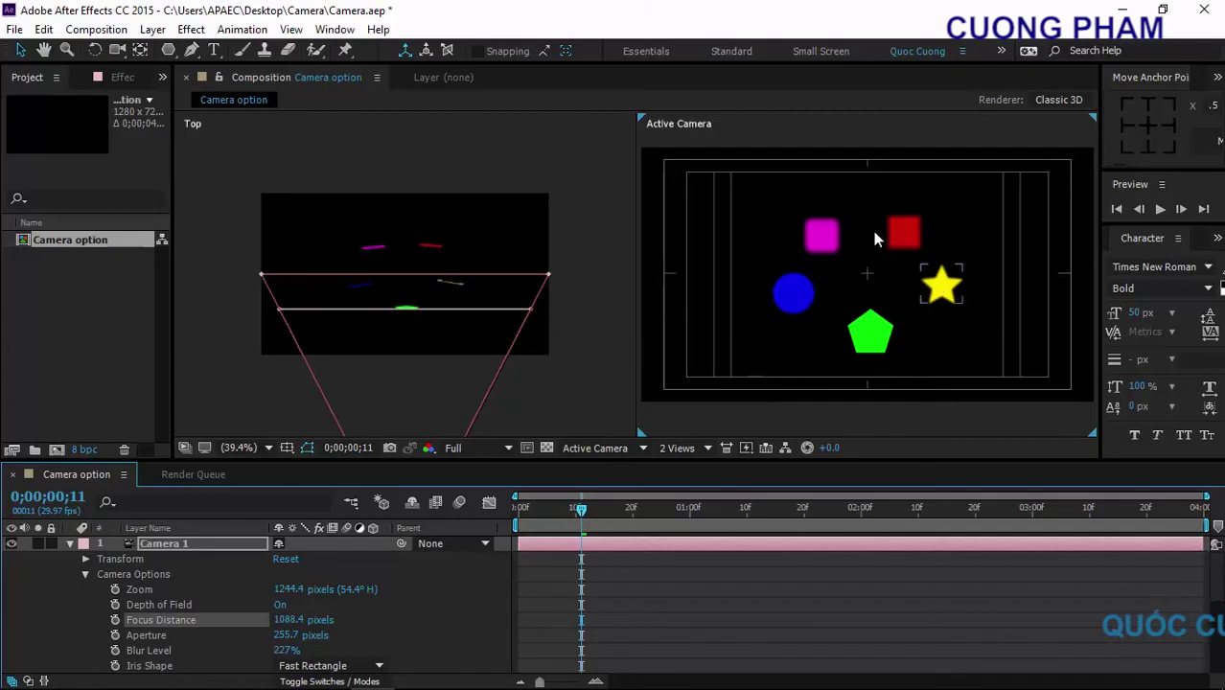
{"action": "left_click_drag", "start_coordinate": [582, 513], "coordinate": [519, 513]}
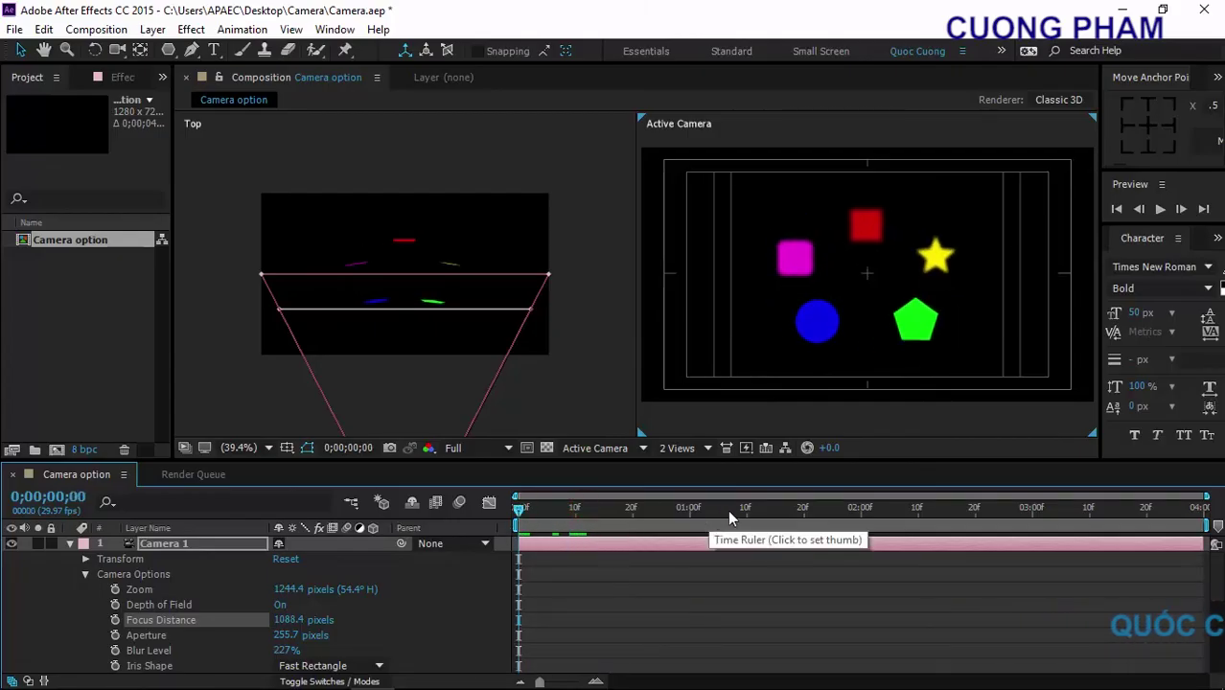
{"action": "key", "text": "space"}
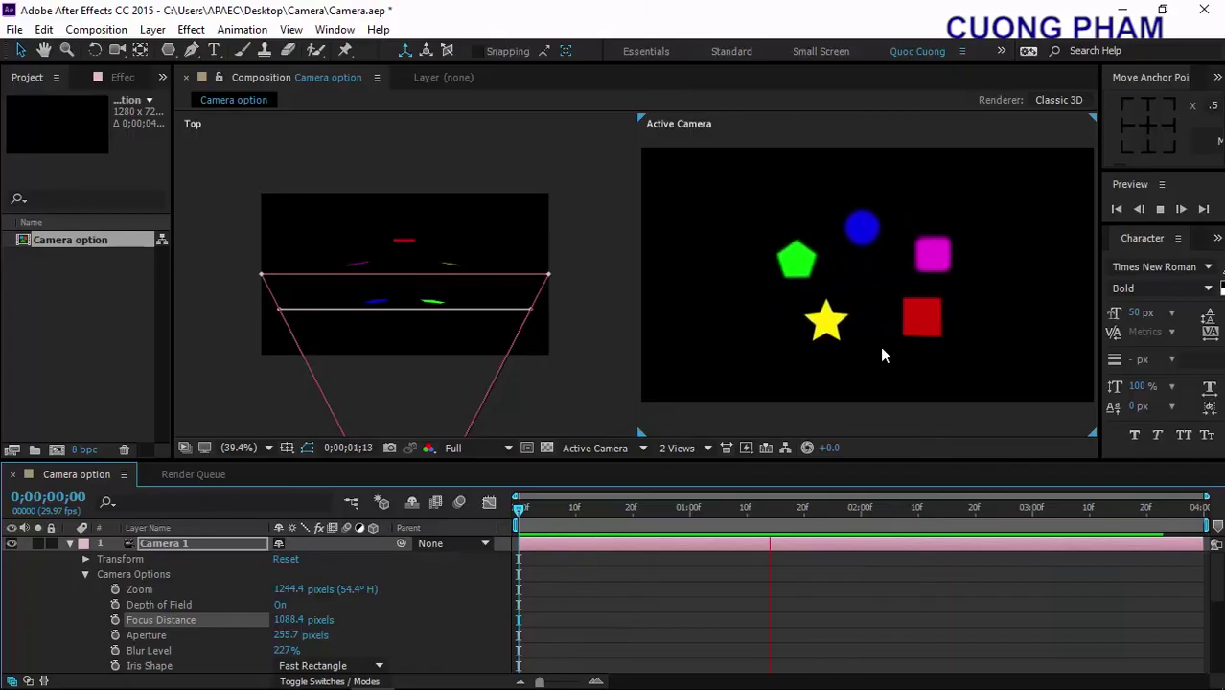
{"action": "key", "text": "space"}
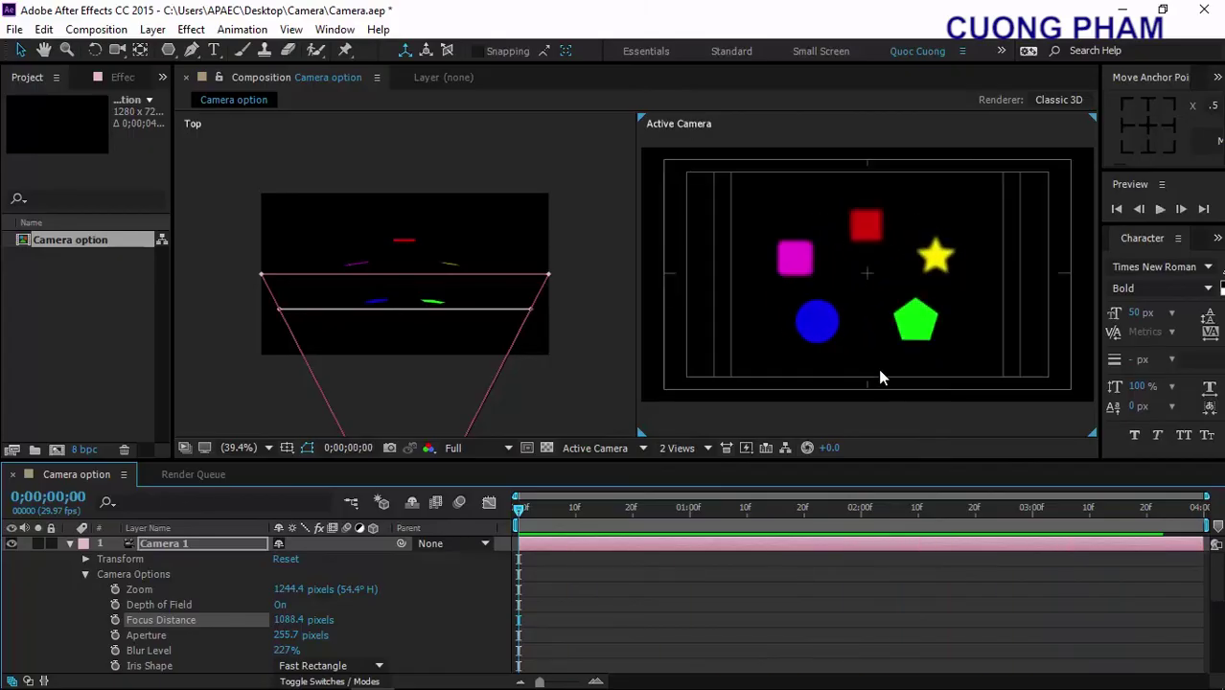
Change the blue circle layer's fill colour to white.
{"action": "left_click", "coordinate": [815, 323]}
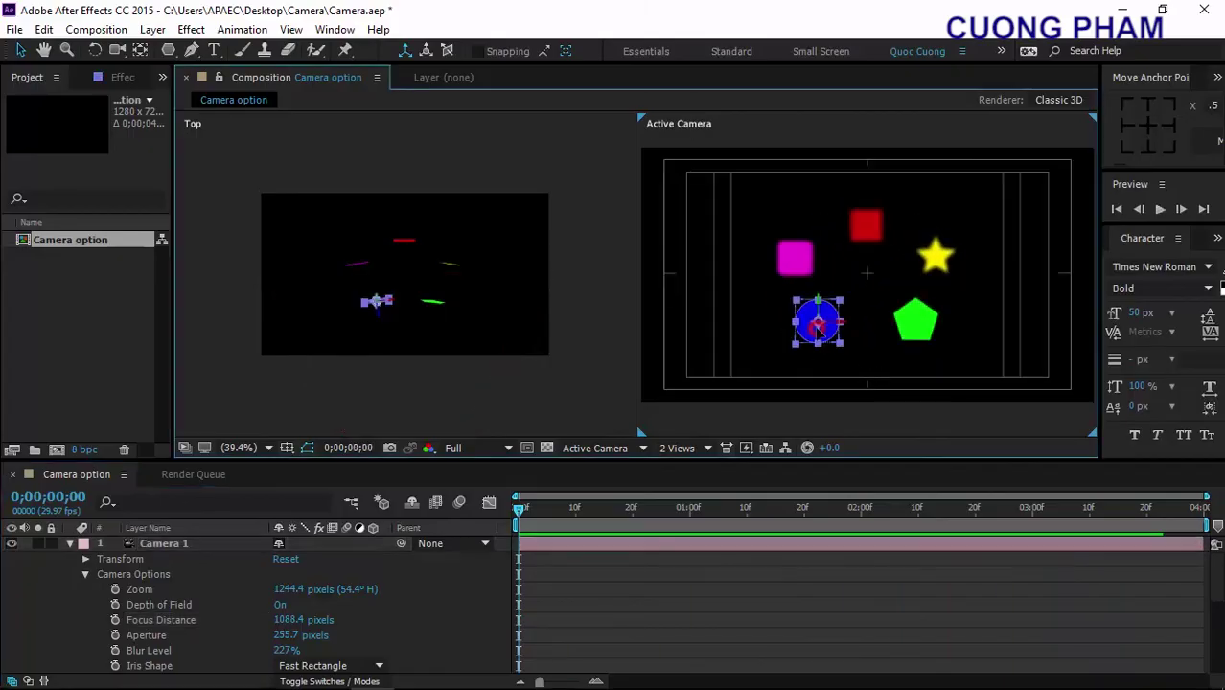
{"action": "left_click", "coordinate": [72, 543]}
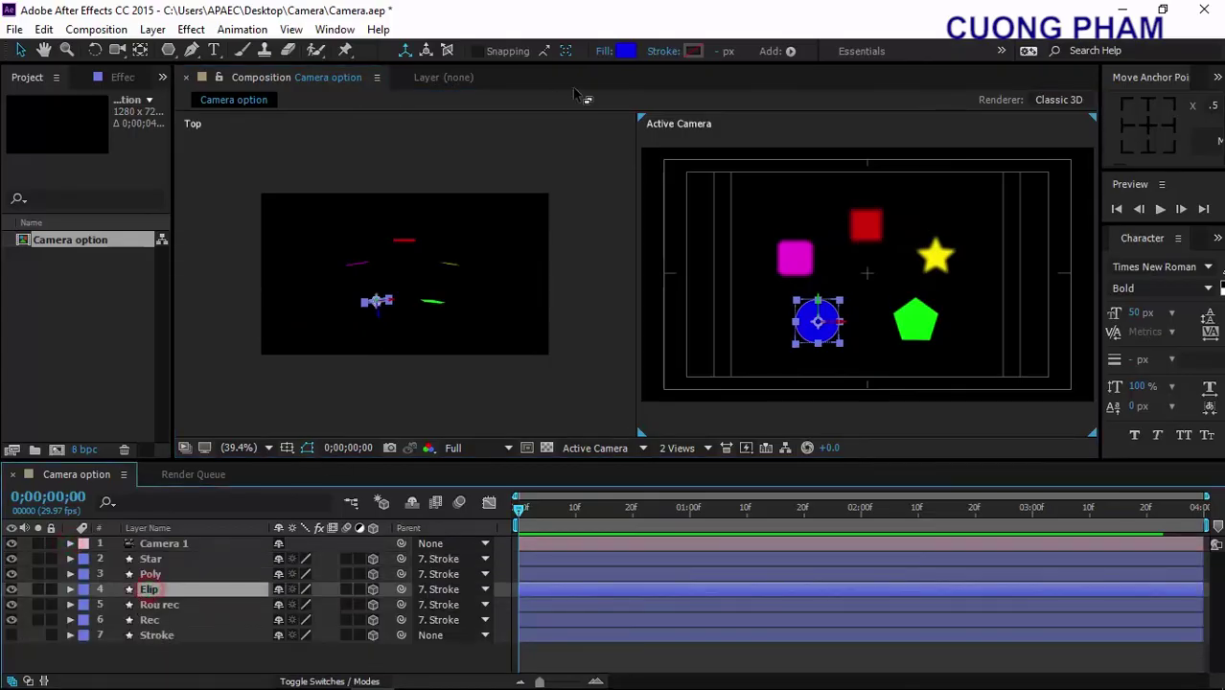
{"action": "left_click", "coordinate": [625, 50]}
{"action": "left_click_drag", "start_coordinate": [264, 253], "coordinate": [15, 191]}
{"action": "left_click", "coordinate": [434, 203]}
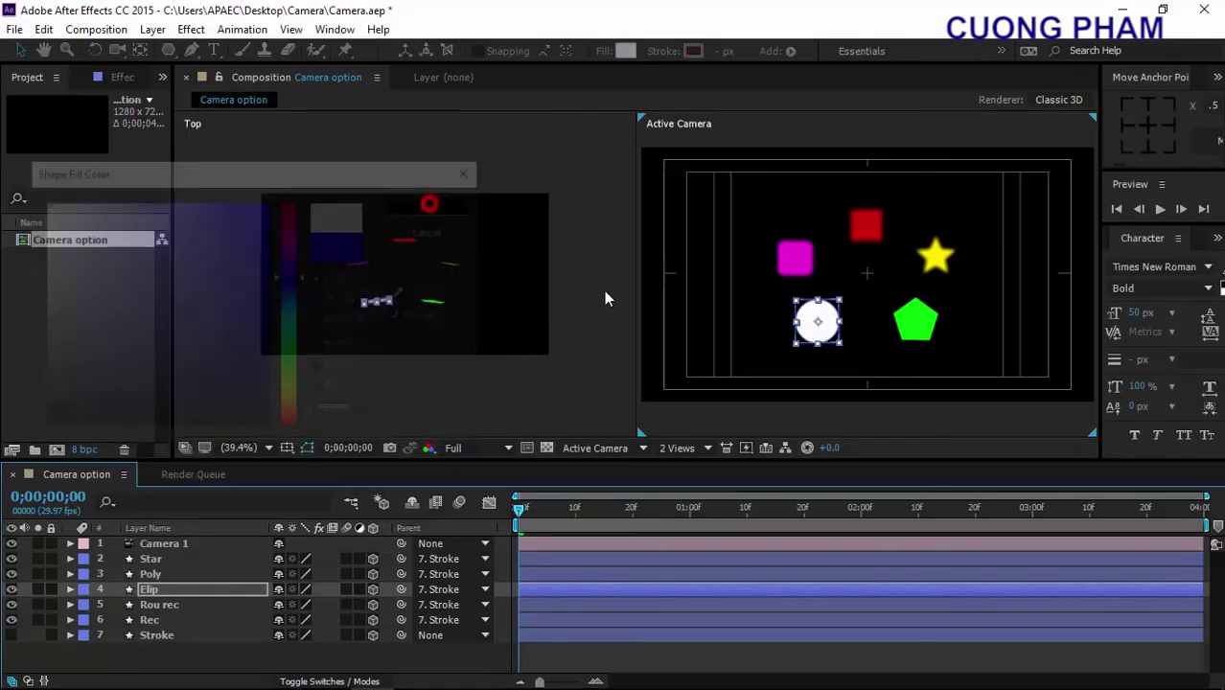
Preview the animation through Camera 1, showing its Camera Options during playback.
{"action": "key", "text": "space"}
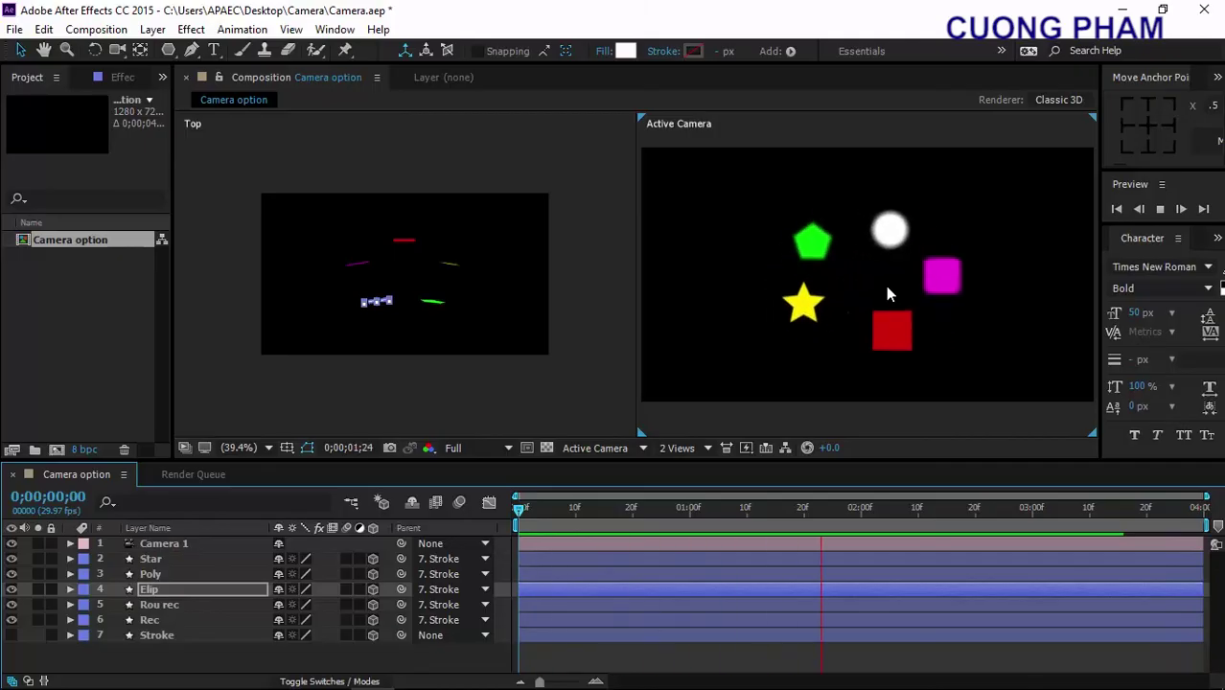
{"action": "left_click", "coordinate": [70, 543]}
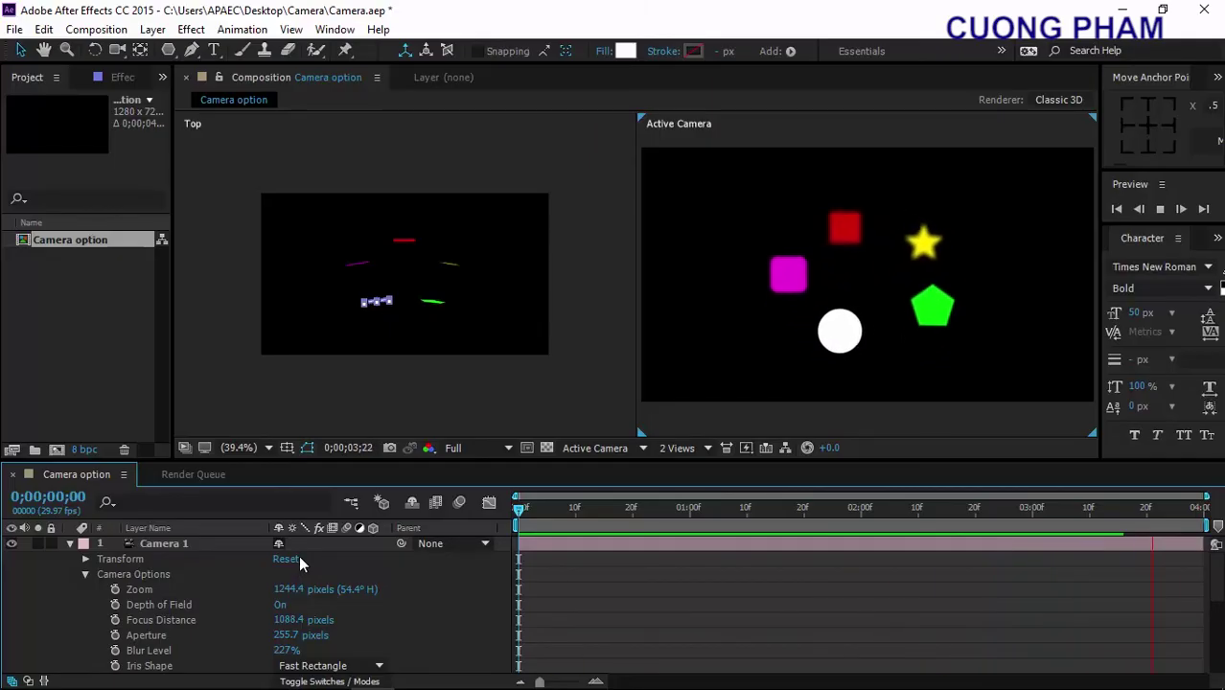
{"action": "key", "text": "space"}
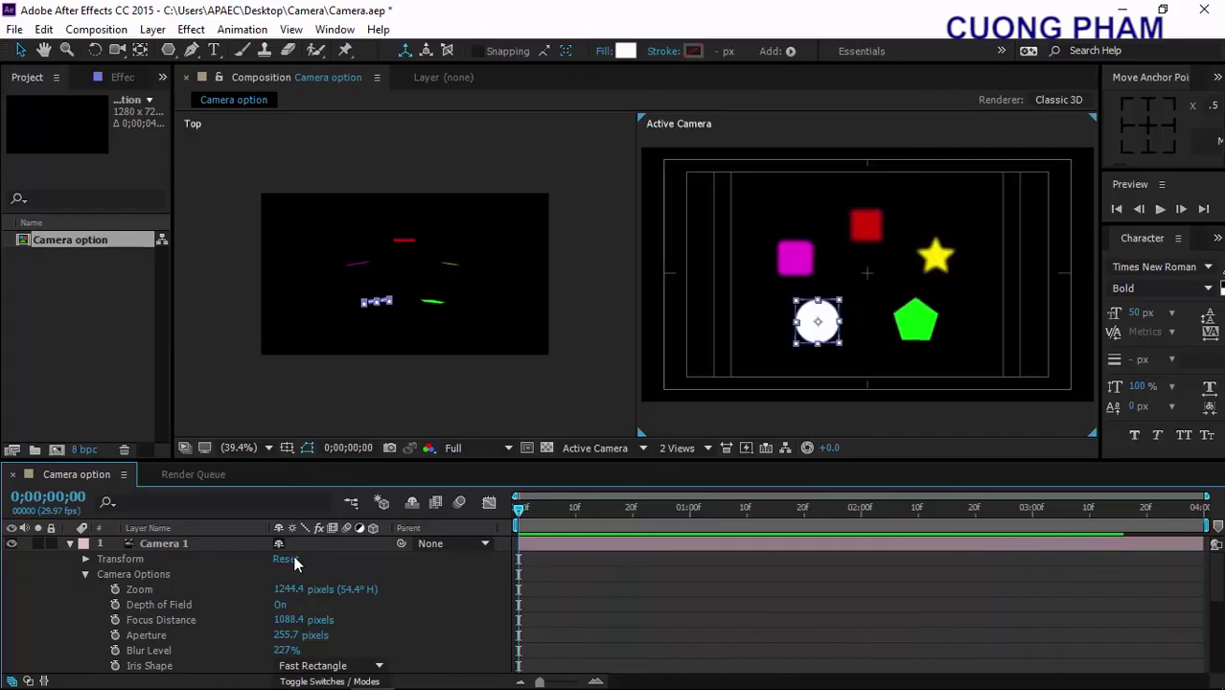
Select the Poly through Stroke layers, leave Auto-Orient Off, and replay the preview.
{"action": "left_click", "coordinate": [69, 544]}
{"action": "left_click_drag", "start_coordinate": [159, 650], "coordinate": [164, 579]}
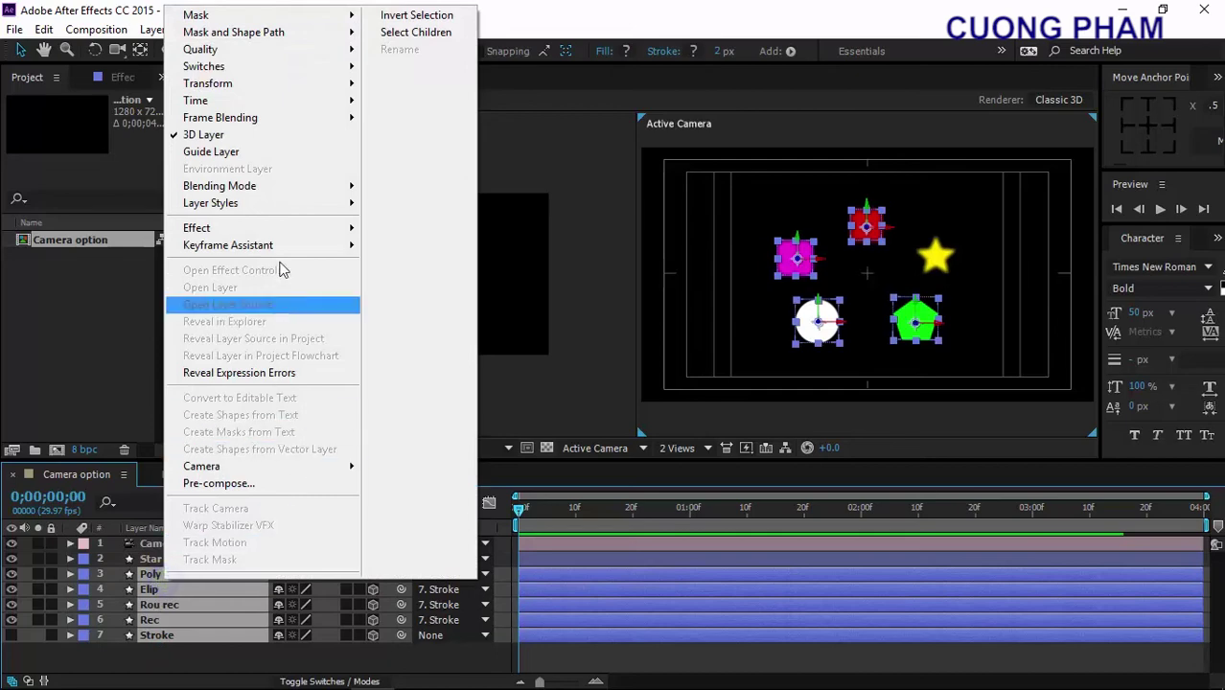
{"action": "left_click", "coordinate": [207, 83]}
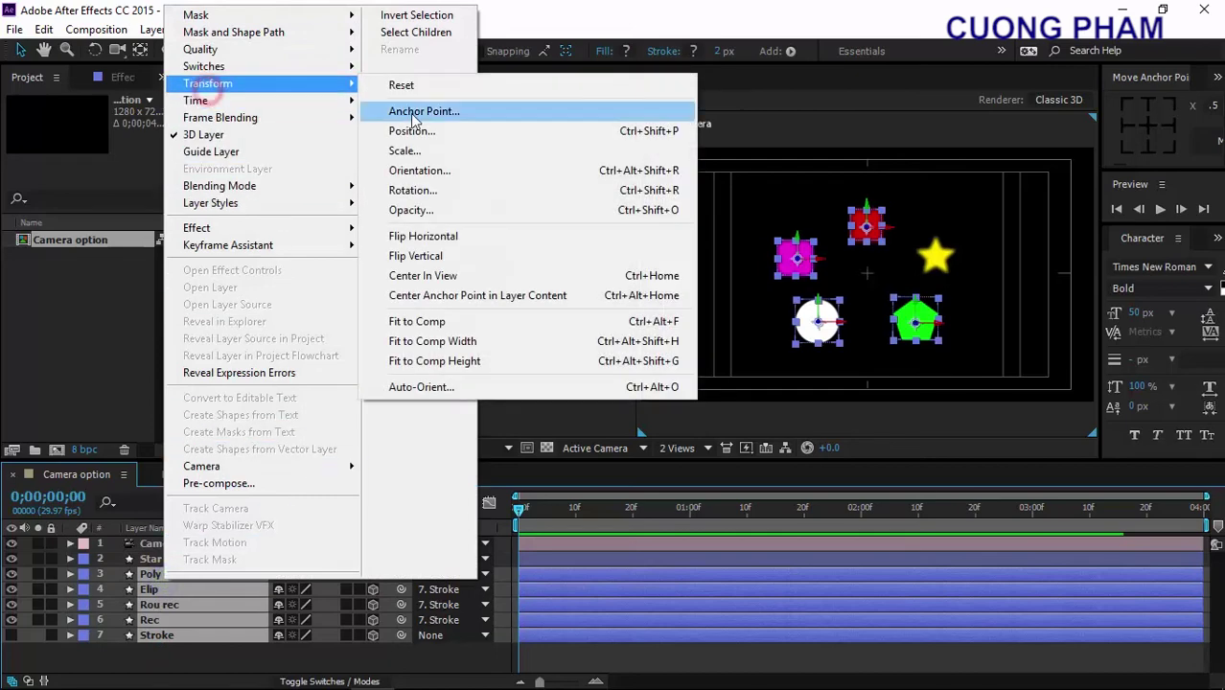
{"action": "left_click", "coordinate": [455, 390]}
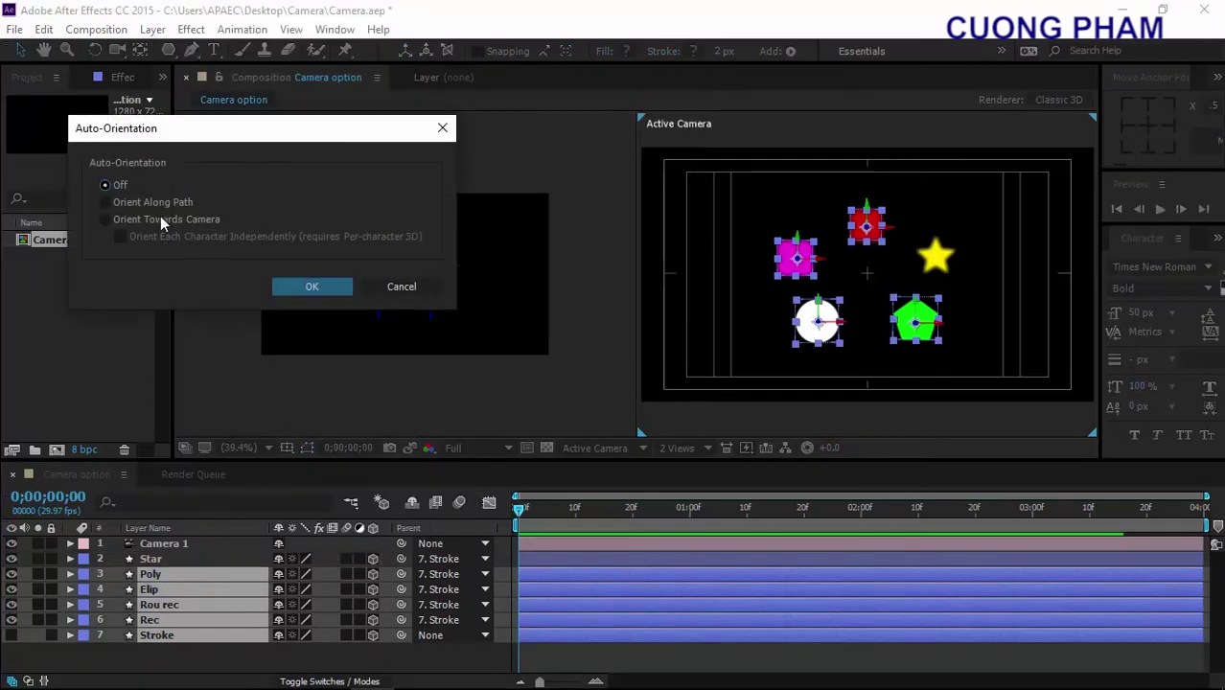
{"action": "left_click", "coordinate": [295, 288]}
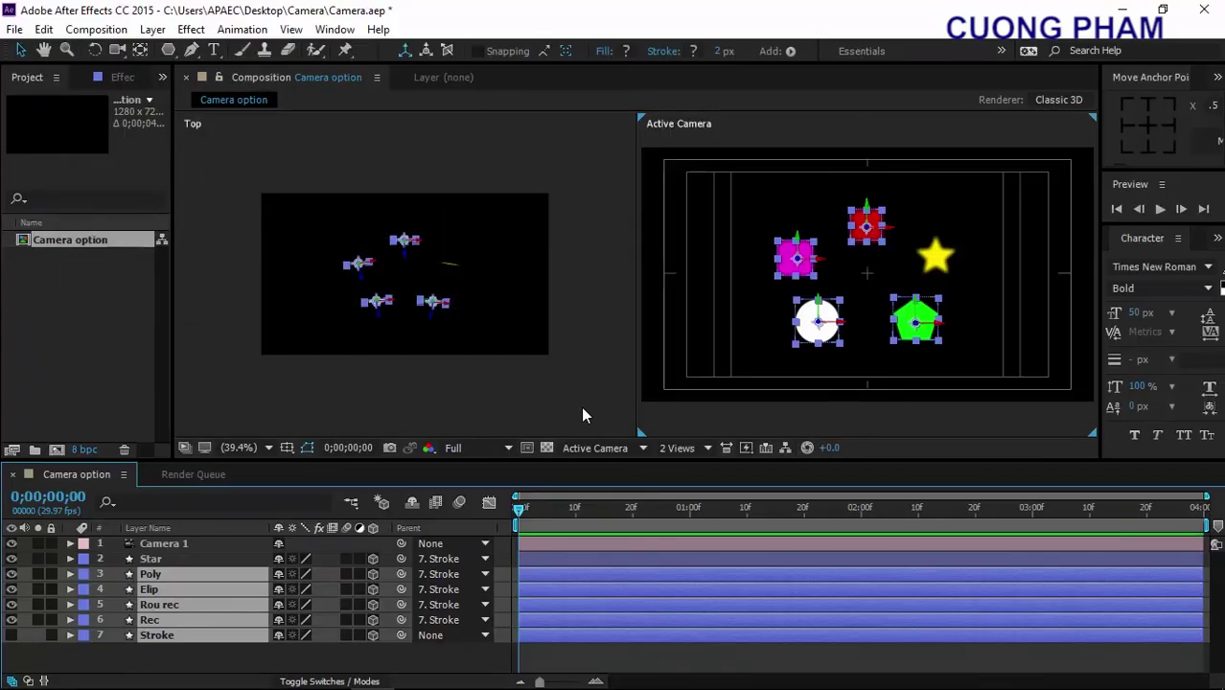
{"action": "key", "text": "space"}
{"action": "key", "text": "space"}
{"action": "left_click", "coordinate": [183, 646]}
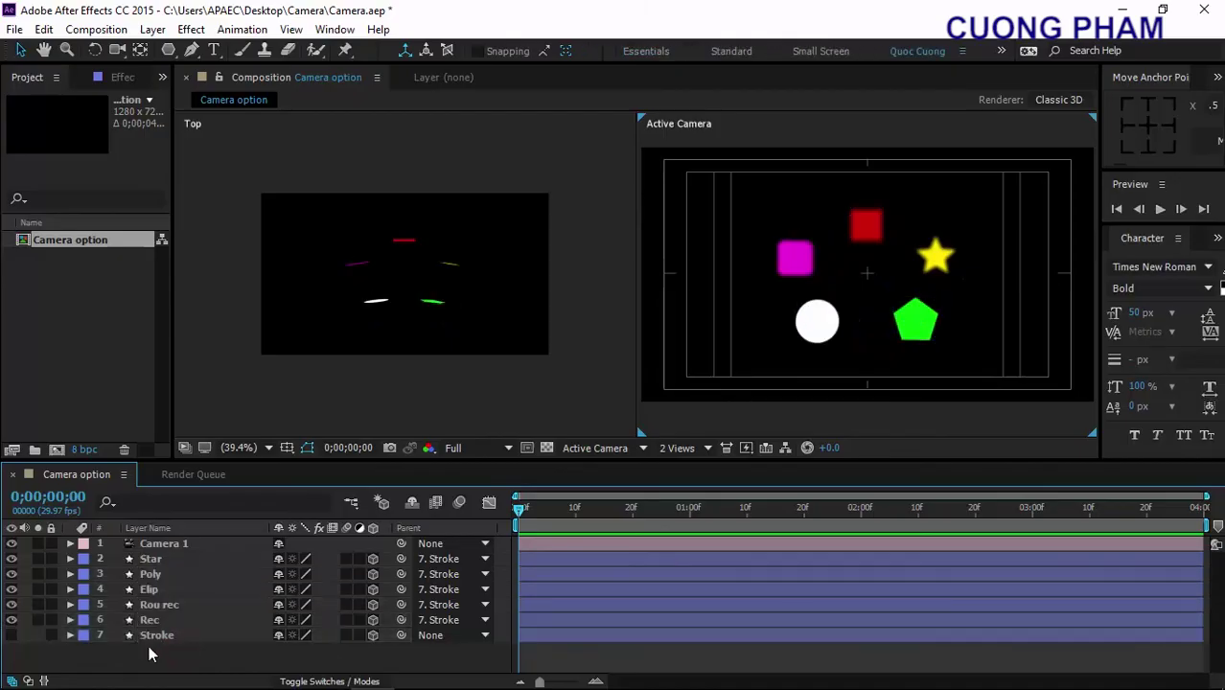
Set the Star, Poly, Elip, Rou rec and Rec layers to Orient Towards Camera and preview.
{"action": "left_click_drag", "start_coordinate": [150, 653], "coordinate": [172, 558]}
{"action": "left_click", "coordinate": [165, 637], "text": "ctrl"}
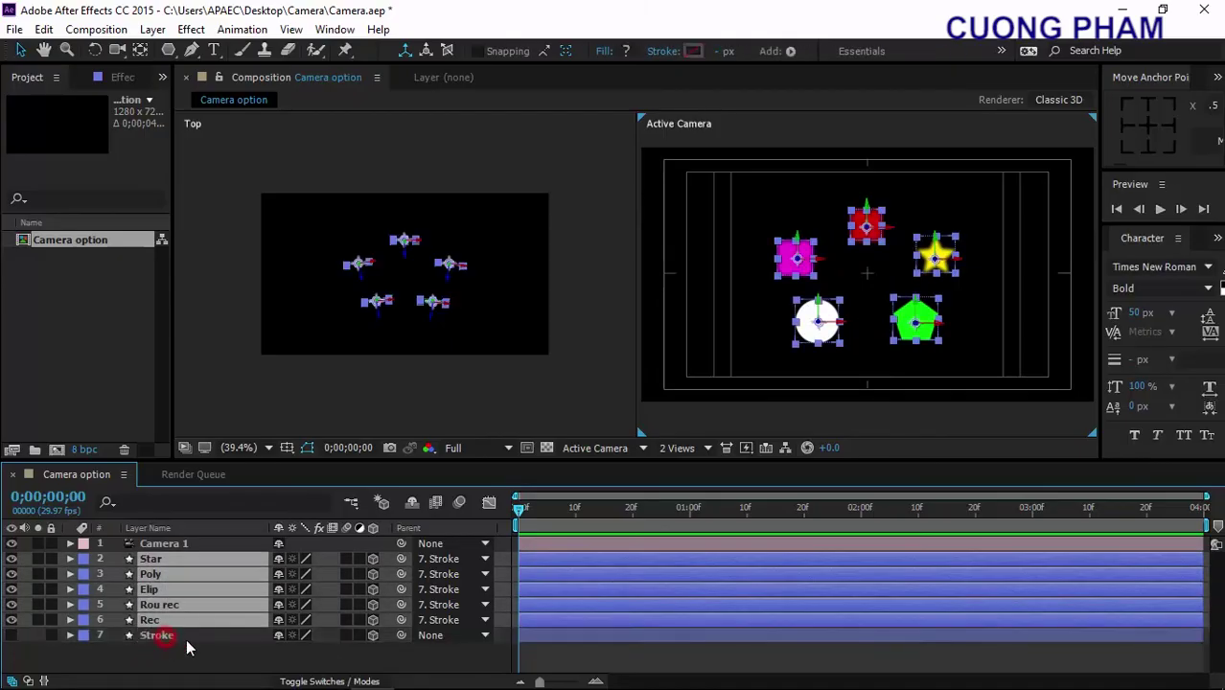
{"action": "right_click", "coordinate": [174, 594]}
{"action": "left_click", "coordinate": [230, 99]}
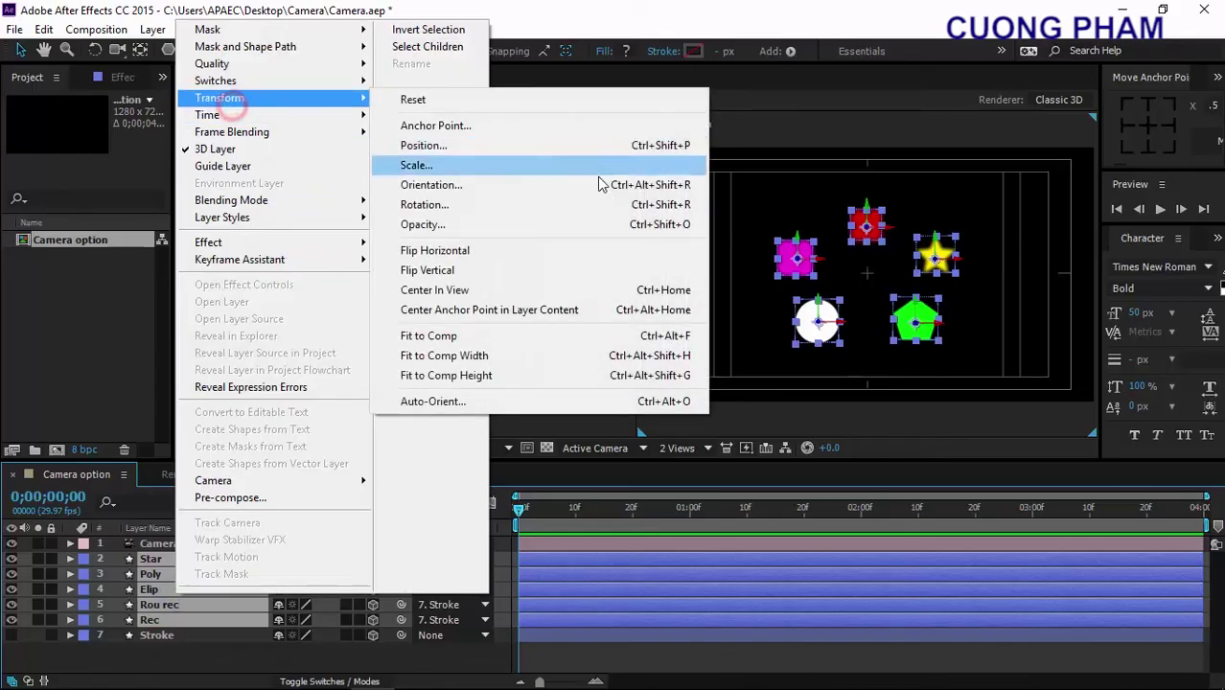
{"action": "left_click", "coordinate": [457, 418]}
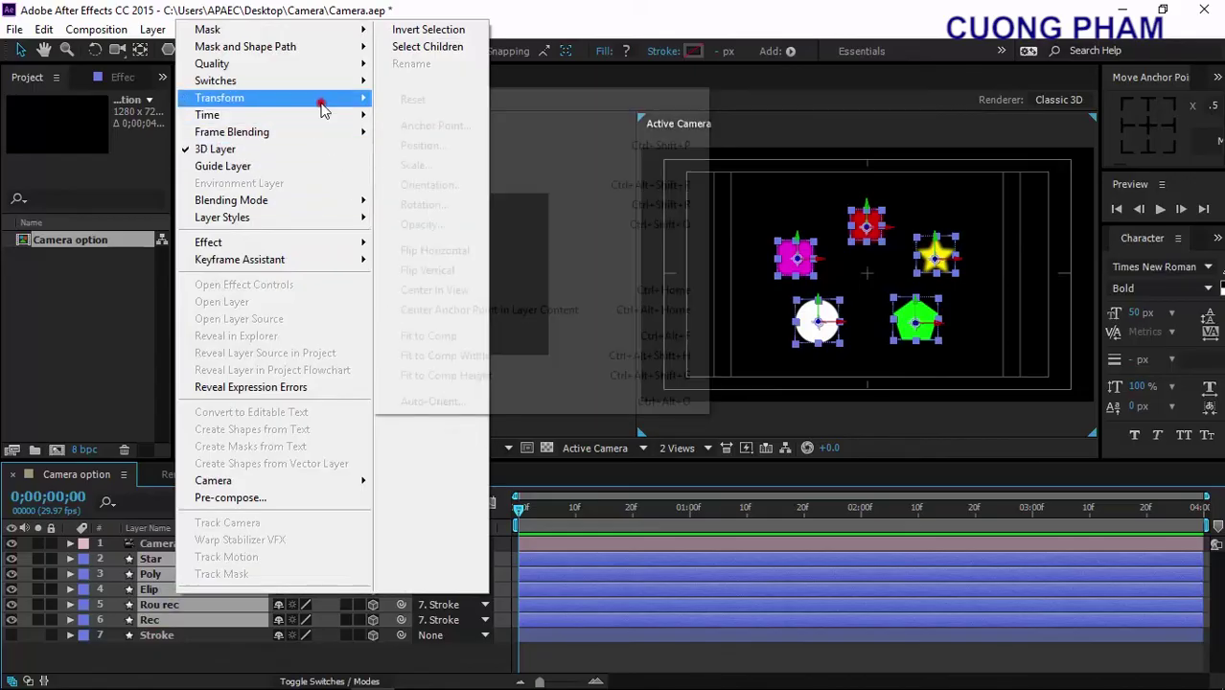
{"action": "mouse_move", "coordinate": [322, 98]}
{"action": "left_click", "coordinate": [425, 403]}
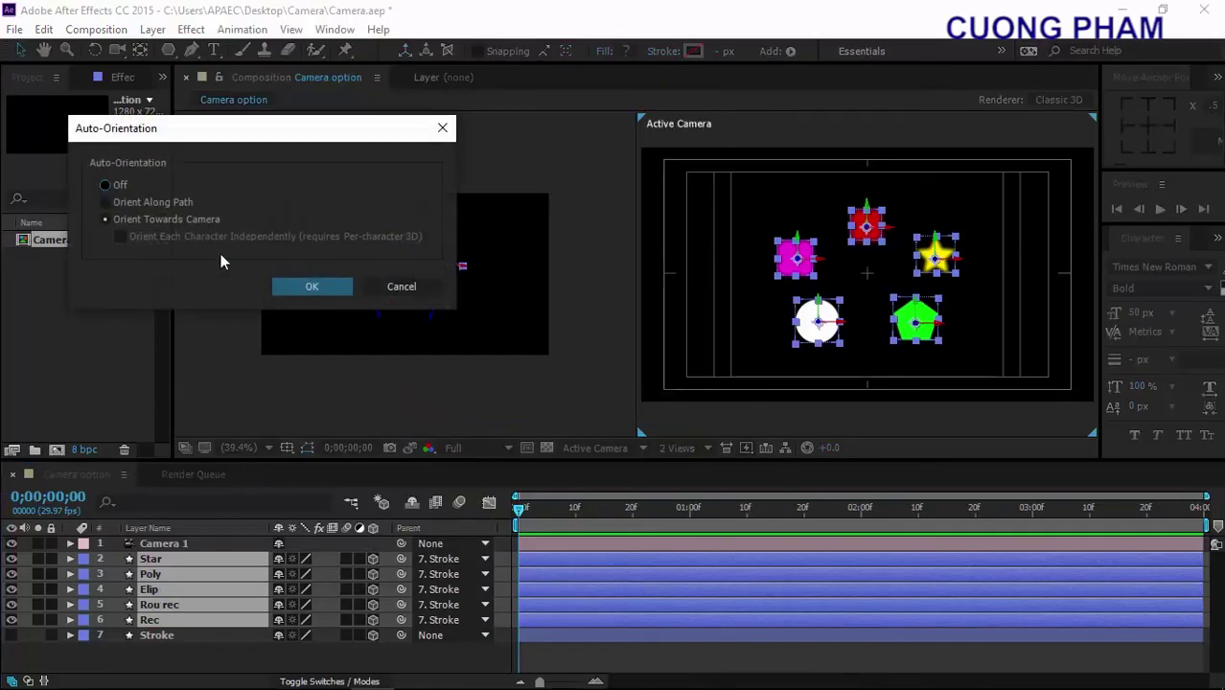
{"action": "left_click", "coordinate": [307, 290]}
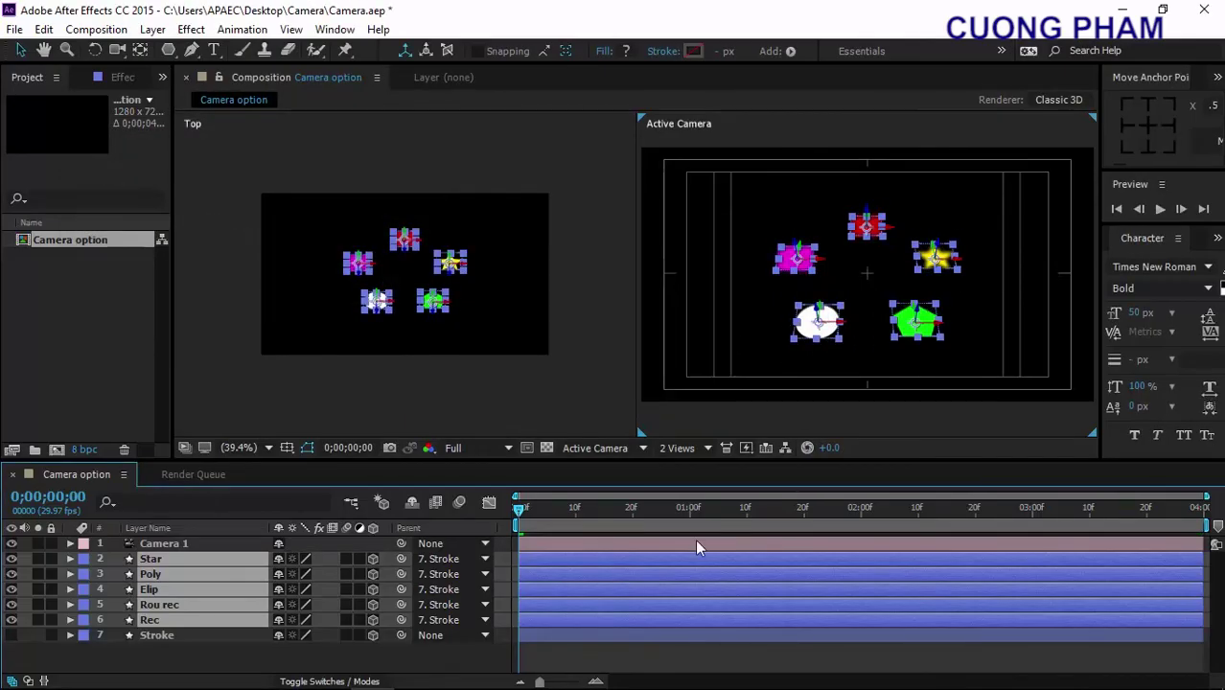
{"action": "key", "text": "space"}
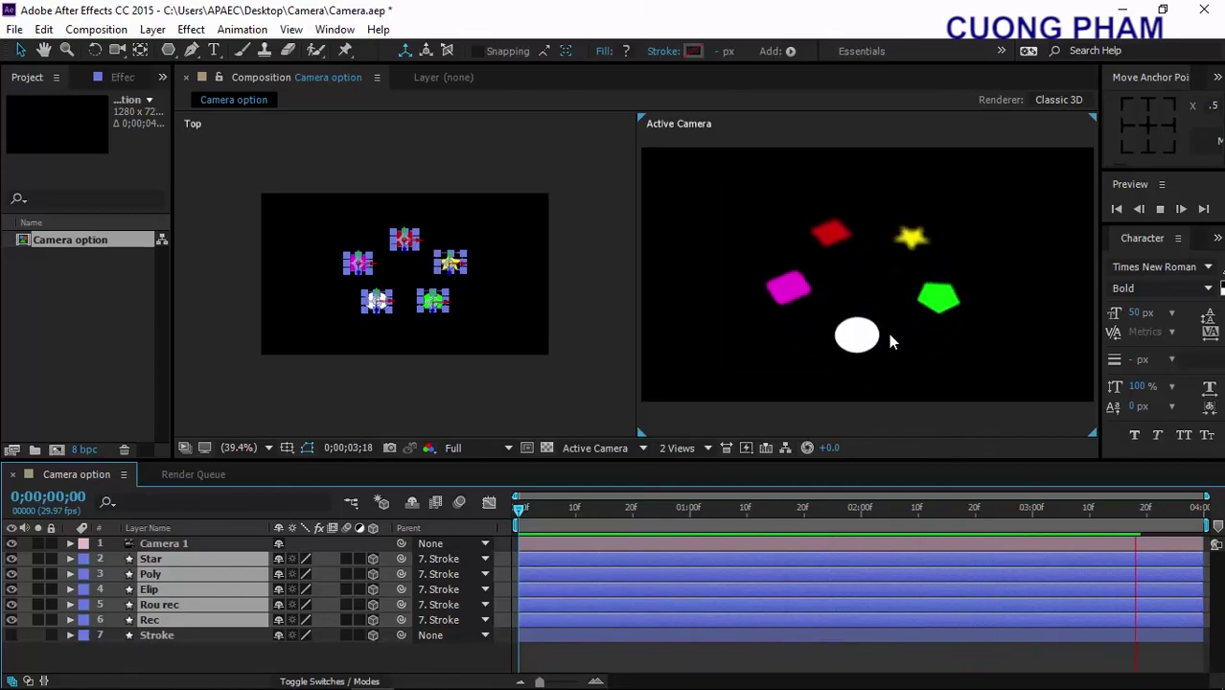
Set the selected shape layers' Auto-Orient back to Off.
{"action": "key", "text": "space"}
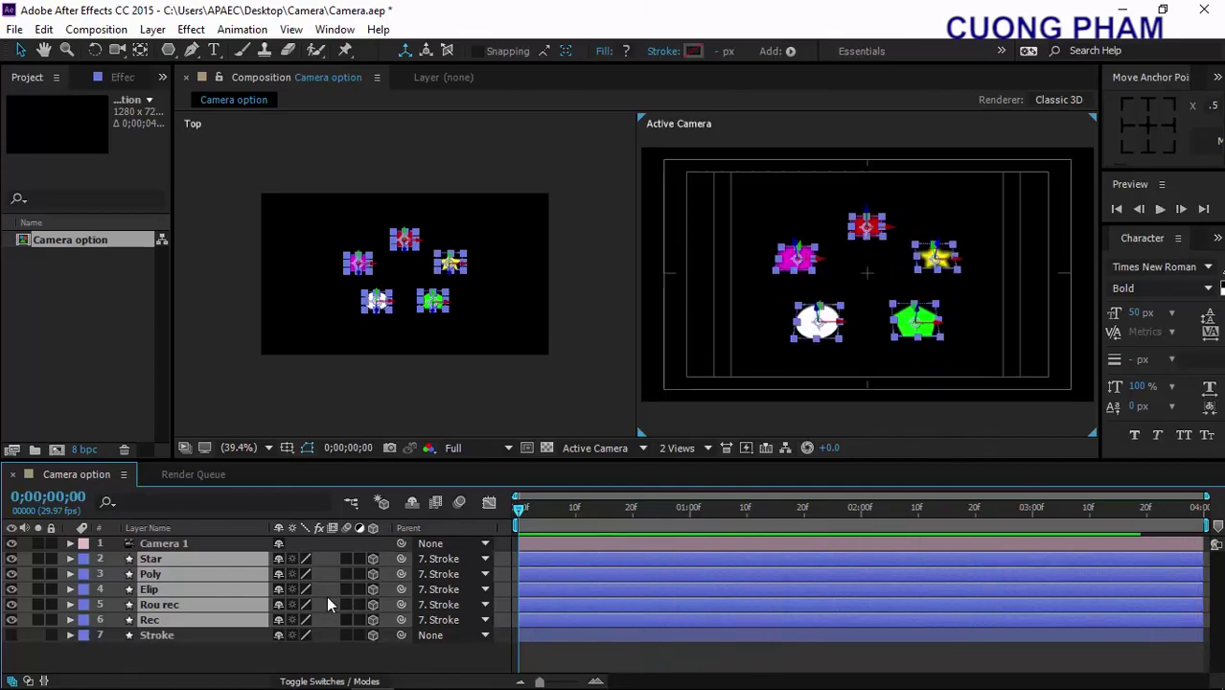
{"action": "right_click", "coordinate": [220, 589]}
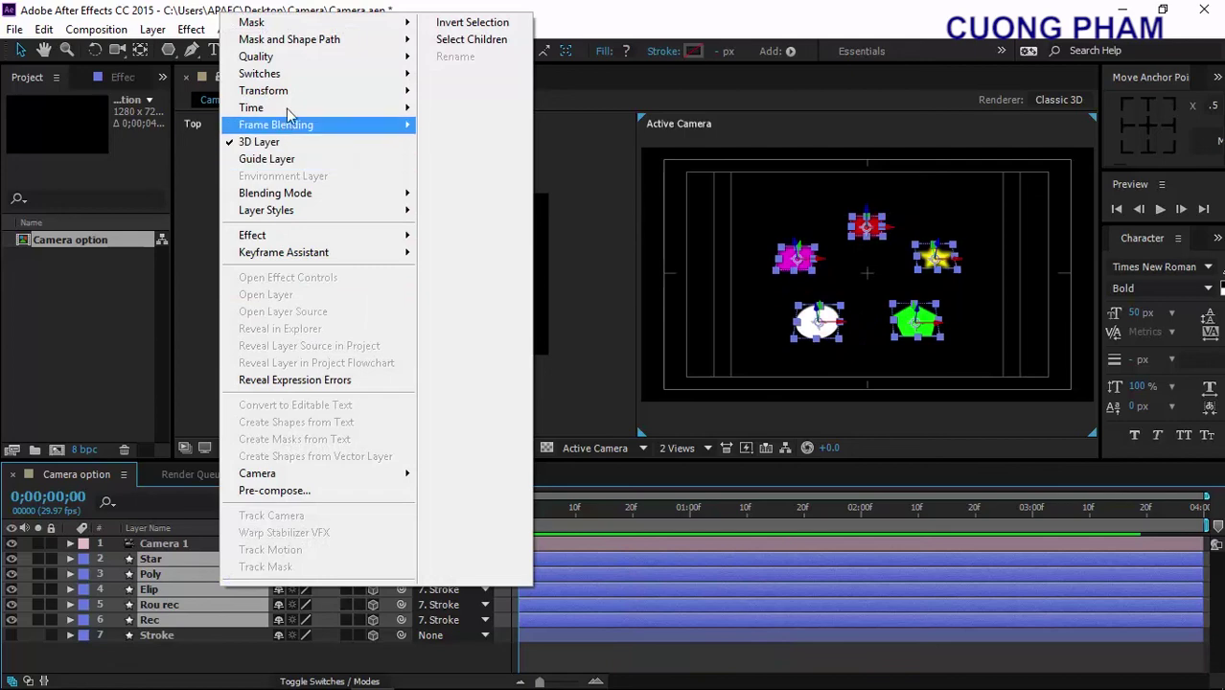
{"action": "mouse_move", "coordinate": [261, 90]}
{"action": "left_click", "coordinate": [466, 395]}
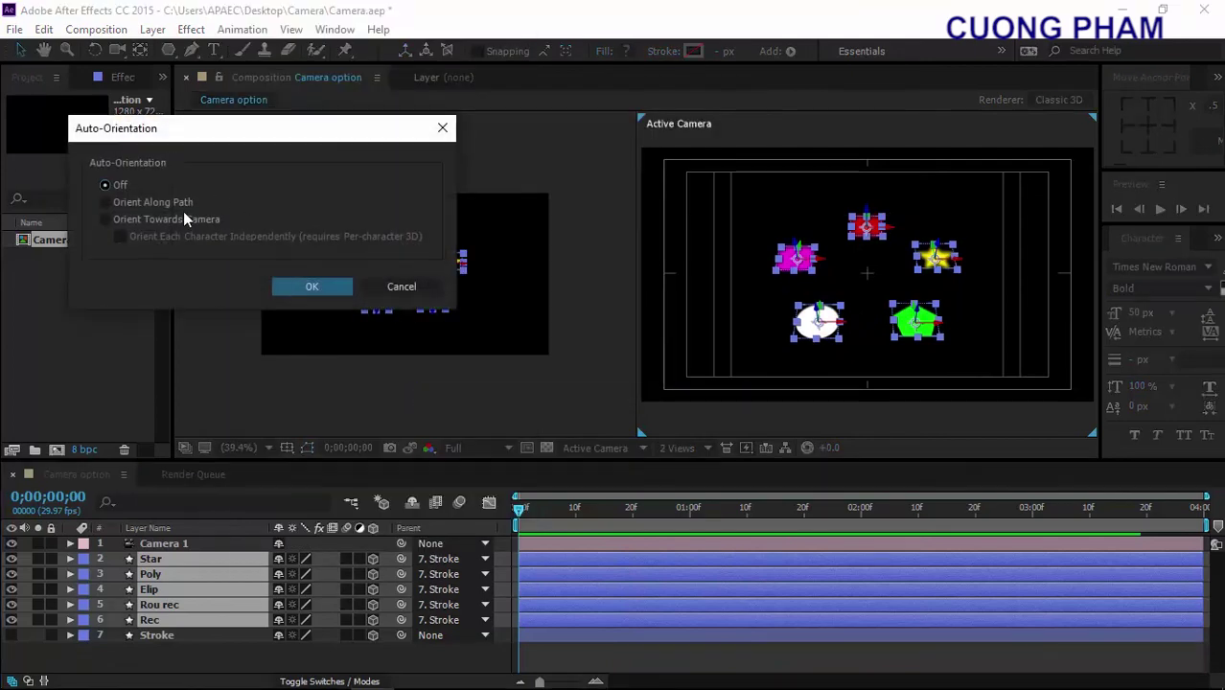
{"action": "left_click", "coordinate": [312, 287]}
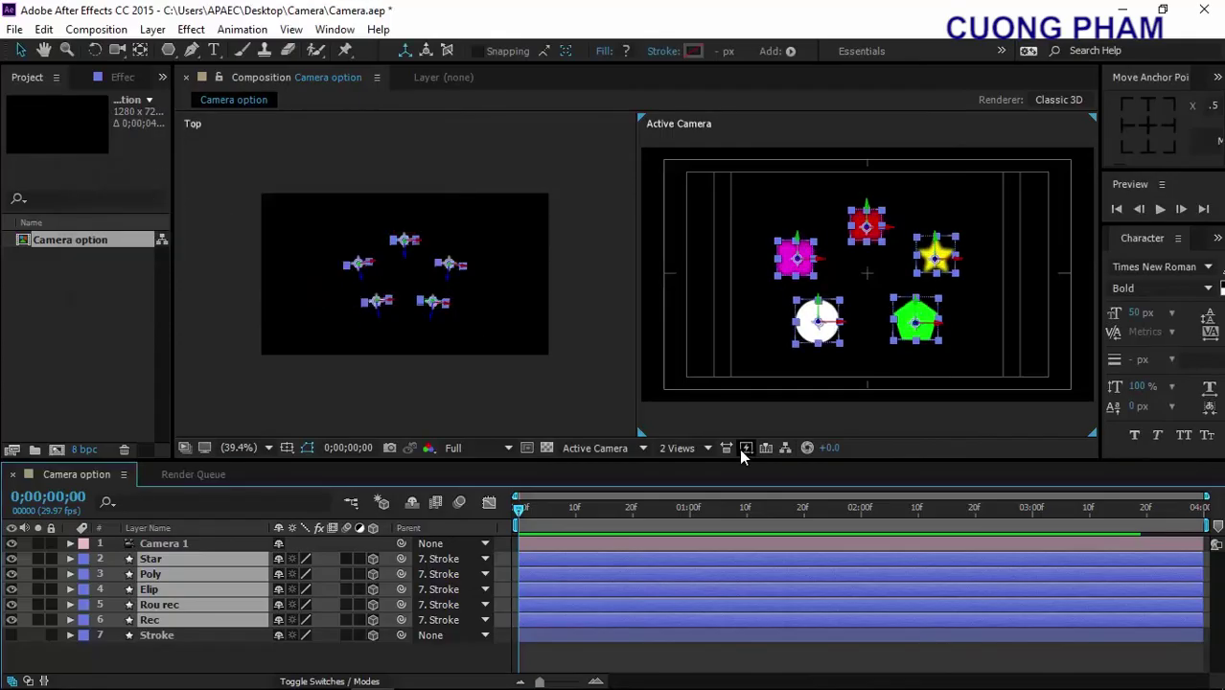
Preview the animation and switch the viewer from 2 Views to 1 View (Active Camera).
{"action": "key", "text": "space"}
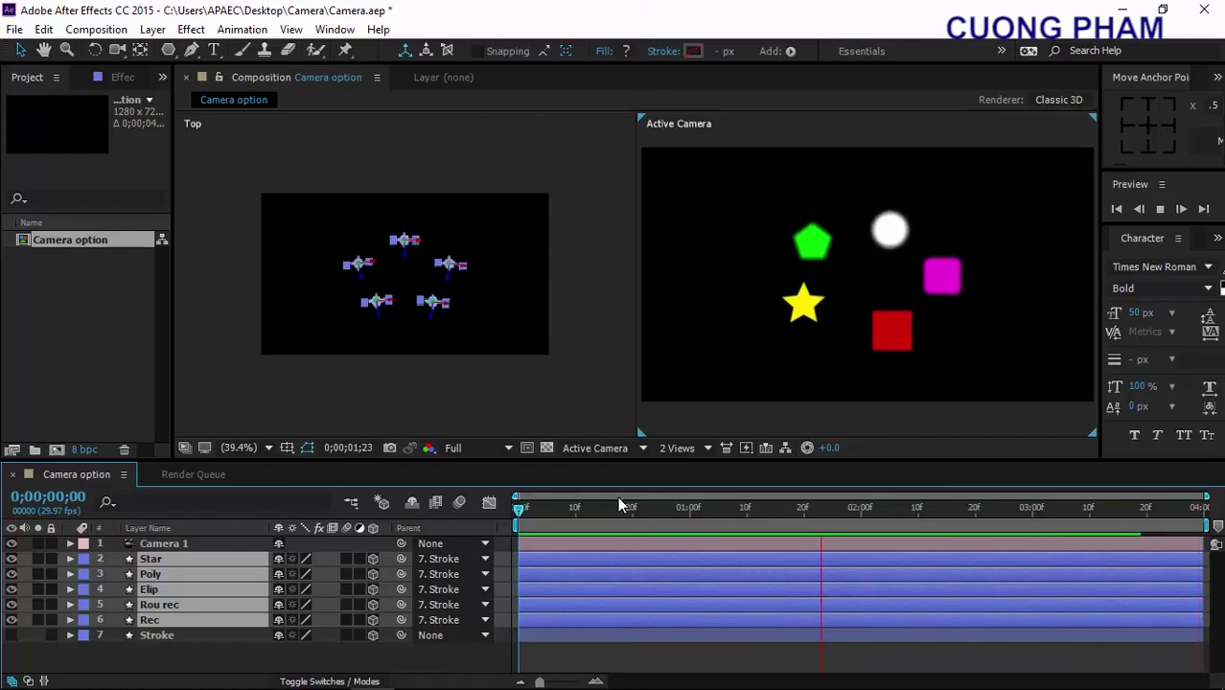
{"action": "left_click", "coordinate": [674, 448]}
{"action": "left_click", "coordinate": [686, 469]}
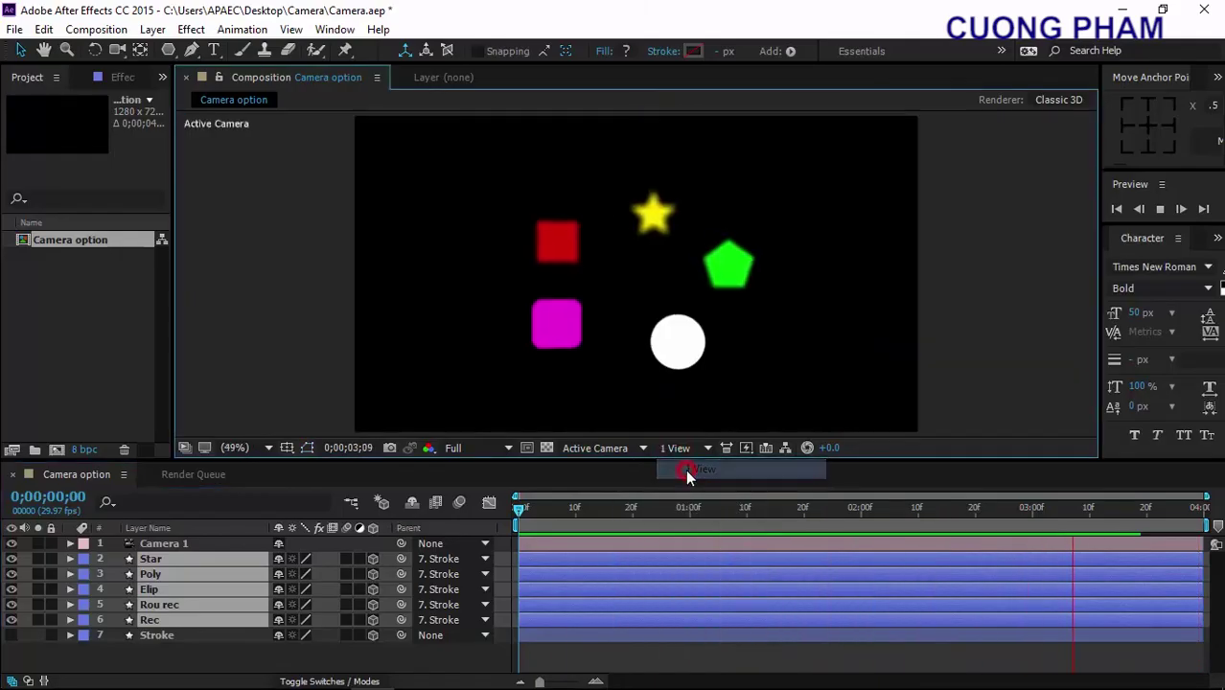
Maximize the Composition panel with ` and play a full-window preview of the rotating ring.
{"action": "left_click", "coordinate": [287, 360]}
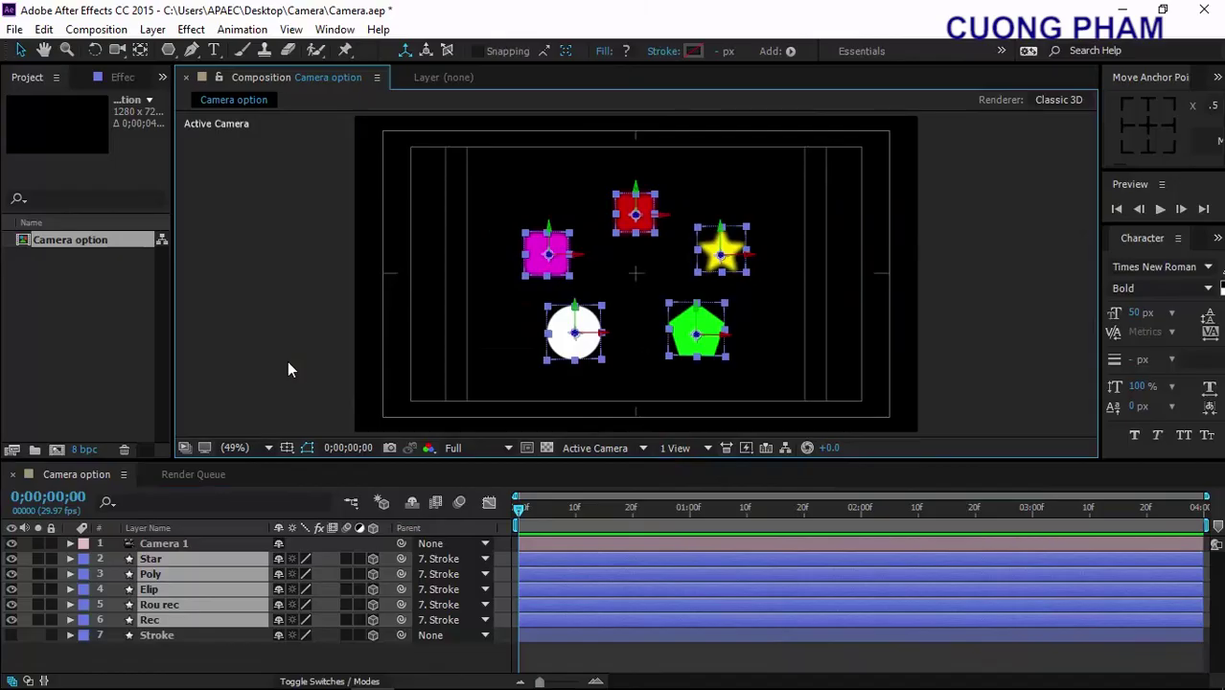
{"action": "key", "text": "grave"}
{"action": "left_click", "coordinate": [853, 446]}
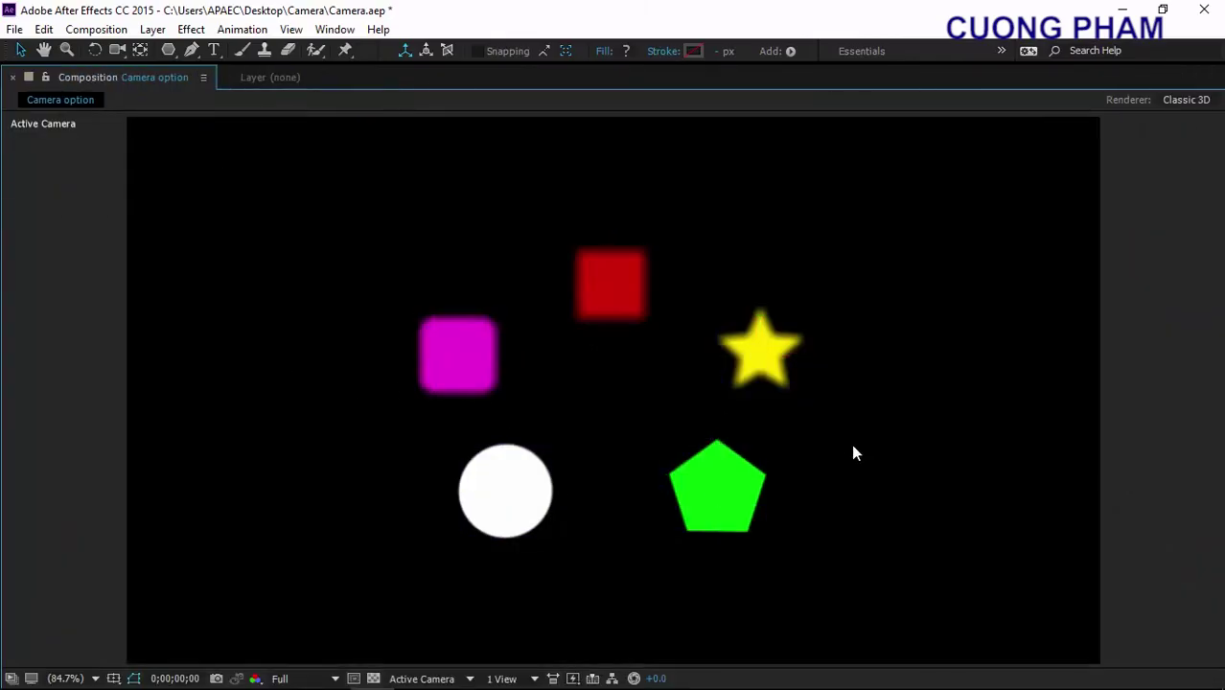
{"action": "key", "text": "space"}
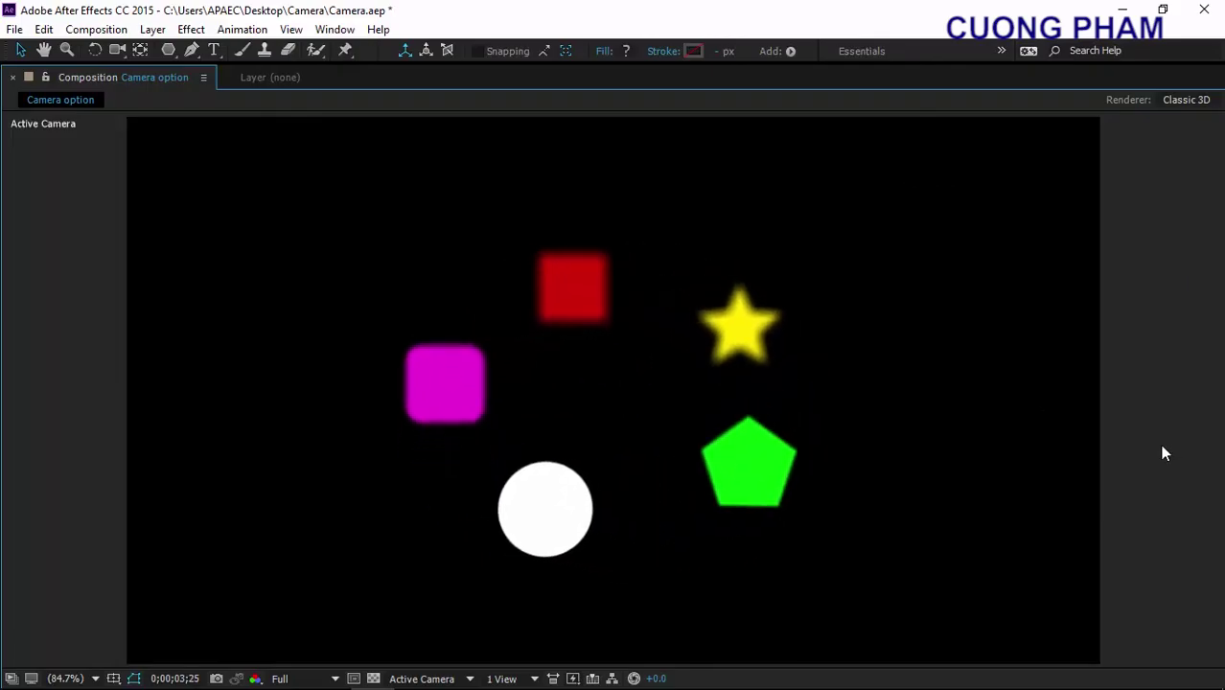
{"action": "key", "text": "space"}
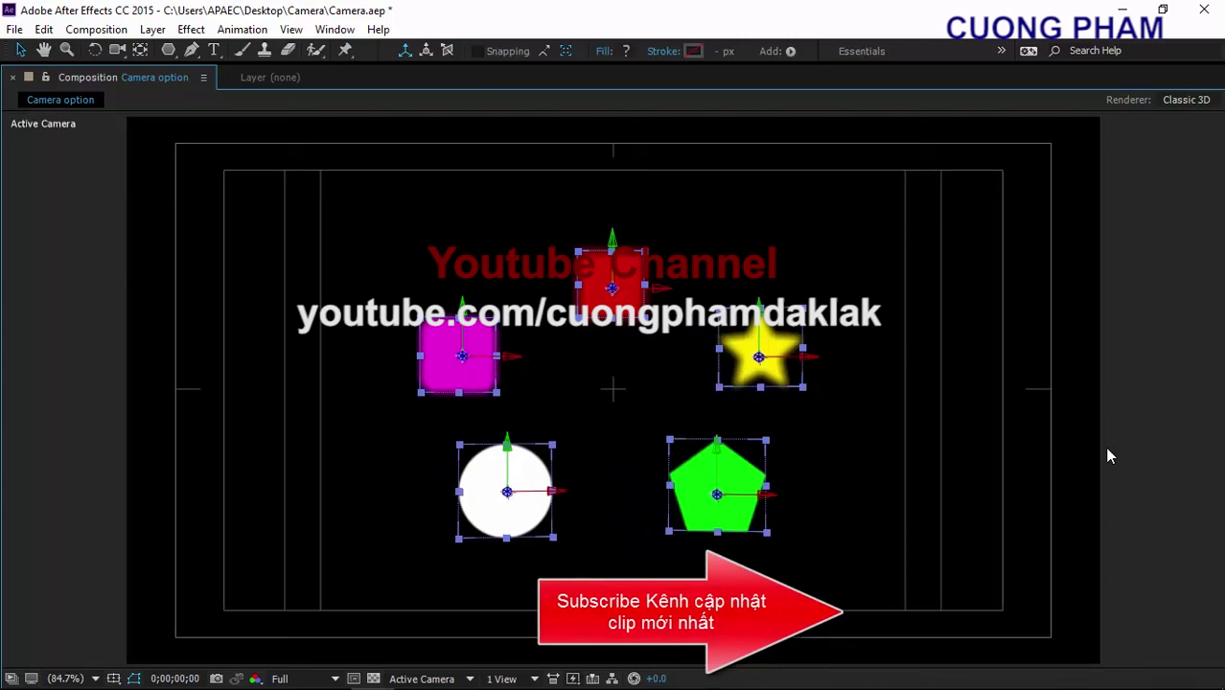
Restore the panels with `, drag the viewer divider down slightly, and deselect the shapes.
{"action": "key", "text": "grave"}
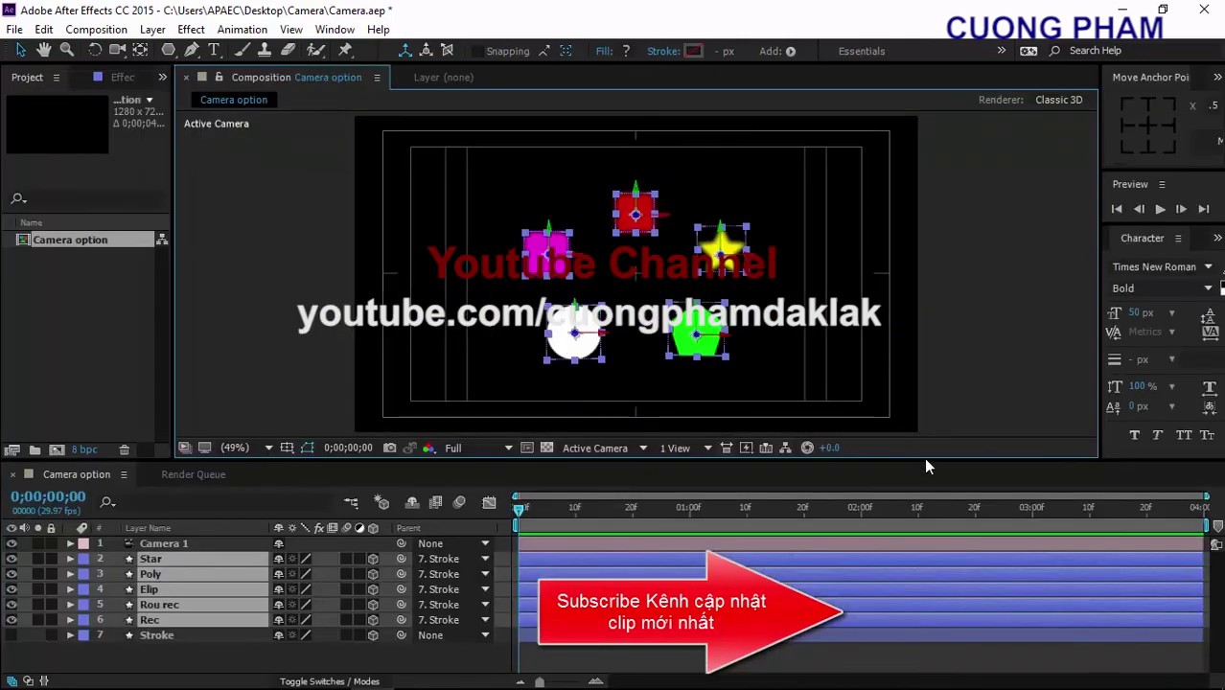
{"action": "left_click_drag", "start_coordinate": [902, 464], "coordinate": [912, 491]}
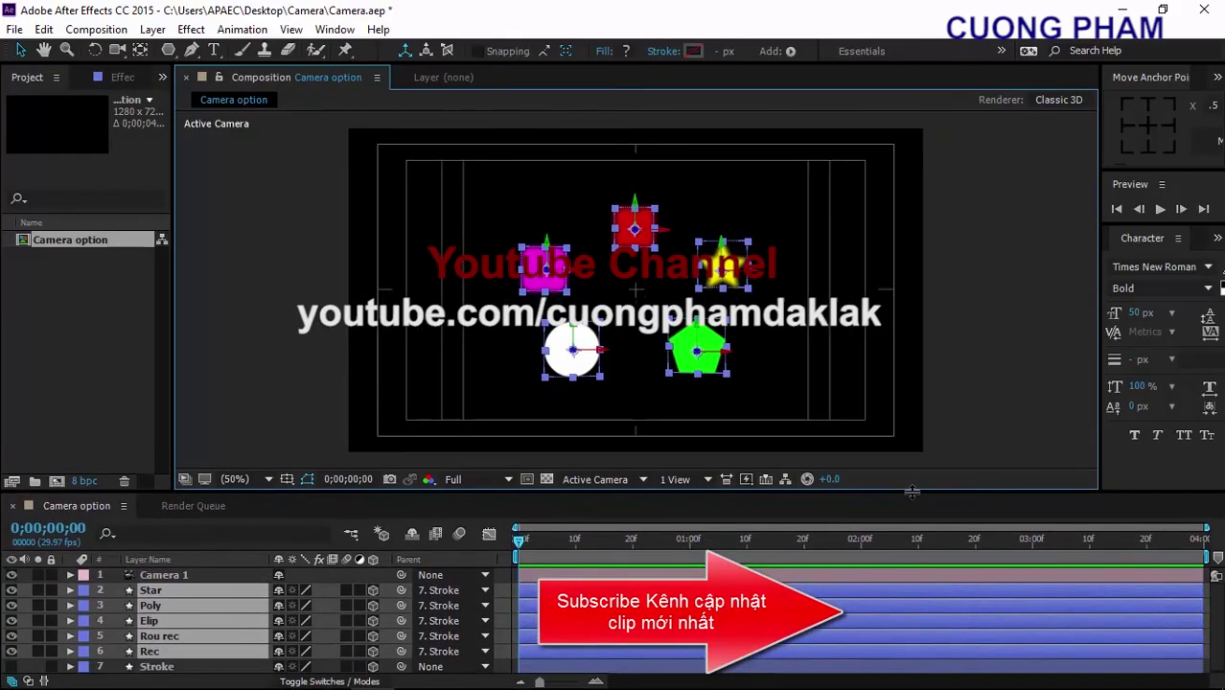
{"action": "left_click", "coordinate": [257, 349]}
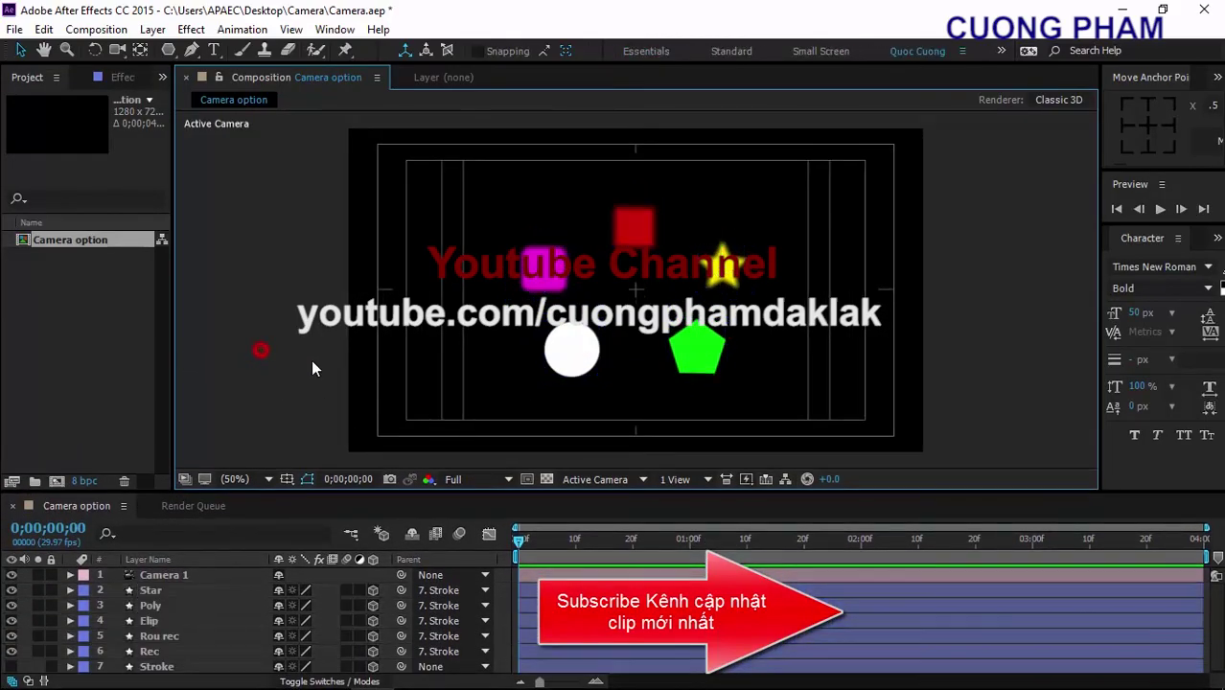